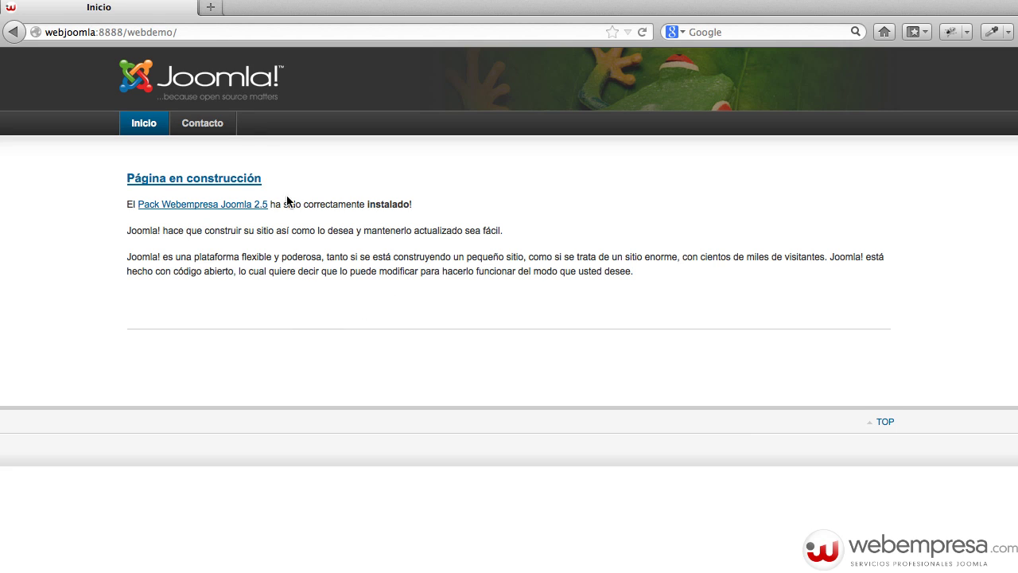
Load the site's administrator/ page and log in with the administrator account credentials.
{"action": "left_click", "coordinate": [229, 32]}
{"action": "left_click", "coordinate": [229, 32]}
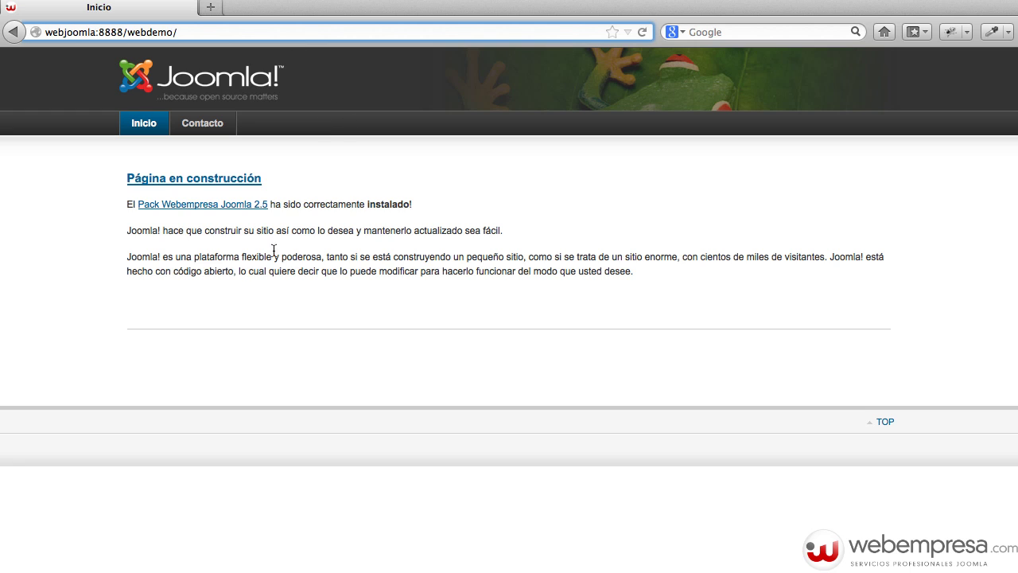
{"action": "type", "text": "administrator/"}
{"action": "key", "text": "Return"}
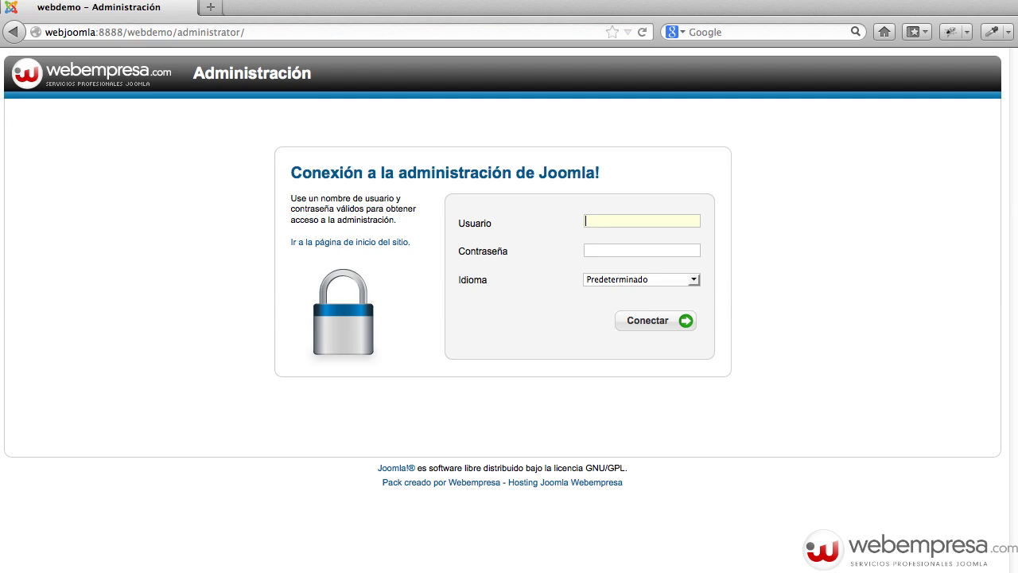
{"action": "type", "text": "admin"}
{"action": "key", "text": "Tab"}
{"action": "type", "text": "••••••••"}
{"action": "key", "text": "Return"}
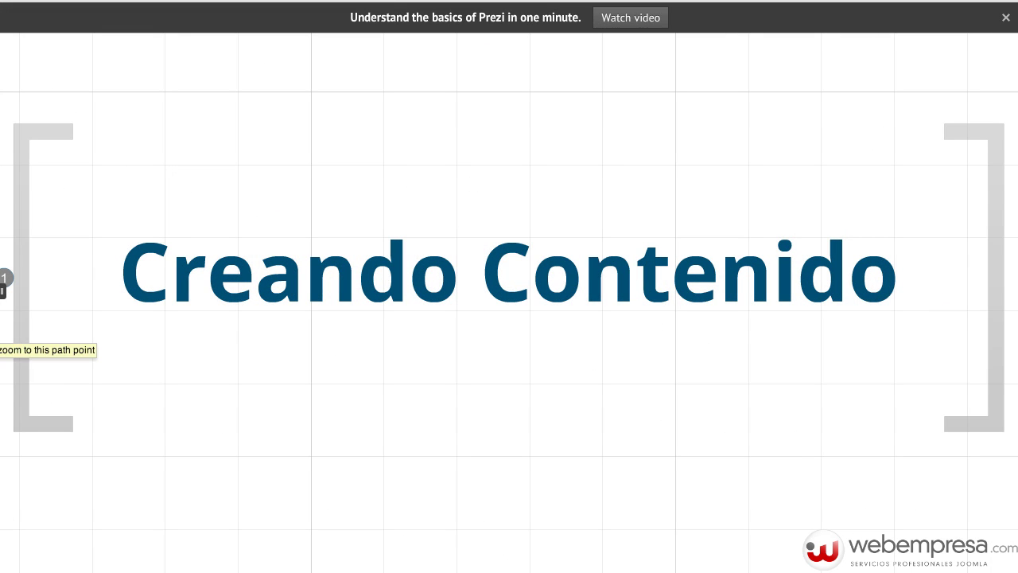
Advance Prezi from the Creando Contenido title to the Sin Clasificar, Servicios, Noticias categories frame.
{"action": "left_click", "coordinate": [4, 276]}
{"action": "key", "text": "Right"}
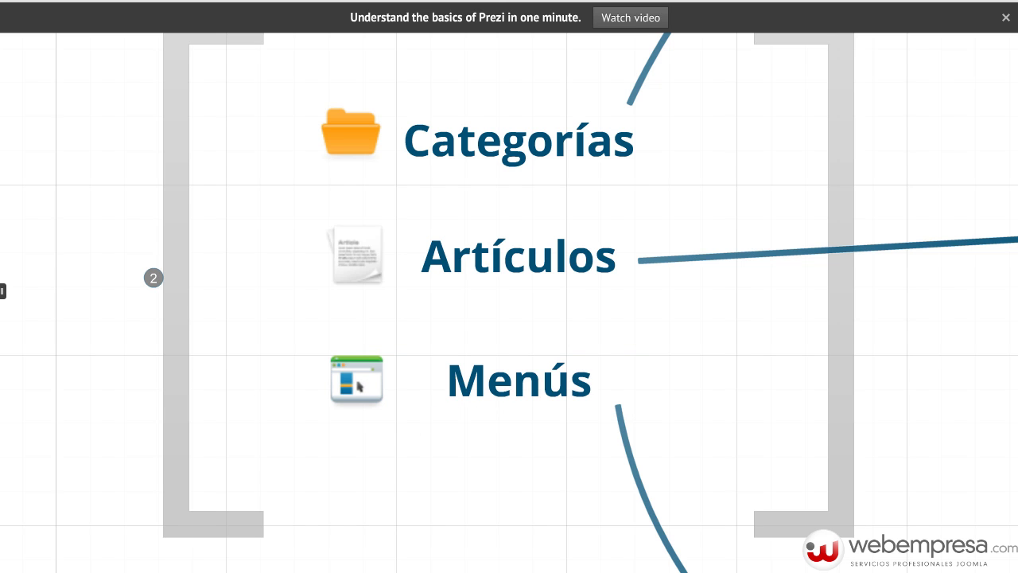
{"action": "left_click", "coordinate": [2, 291]}
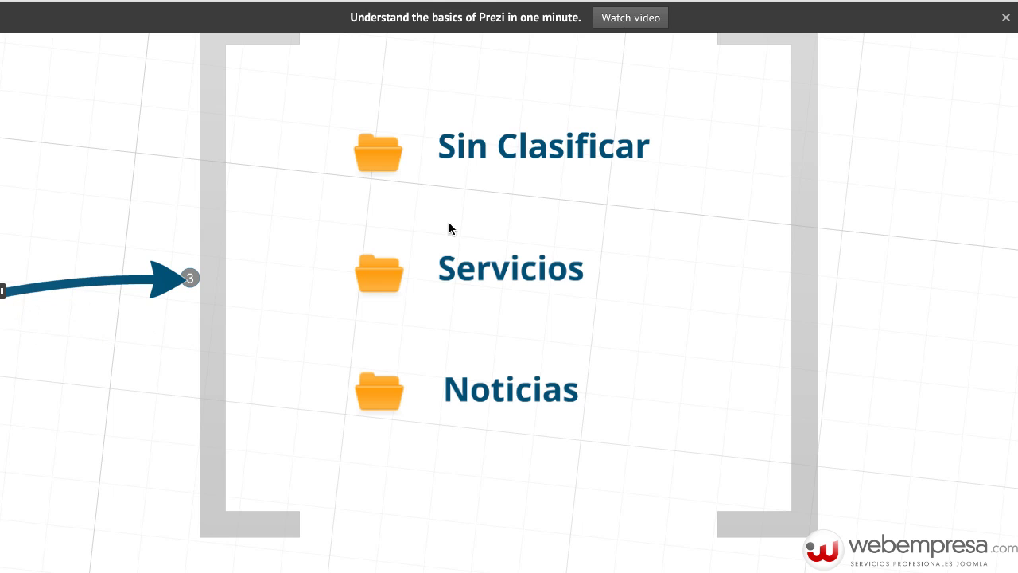
Refocus step 3, then advance Prezi to the frame pairing Nosotros and Servicios 1–3 with categories.
{"action": "scroll", "coordinate": [523, 198], "scroll_direction": "down", "scroll_amount": 2}
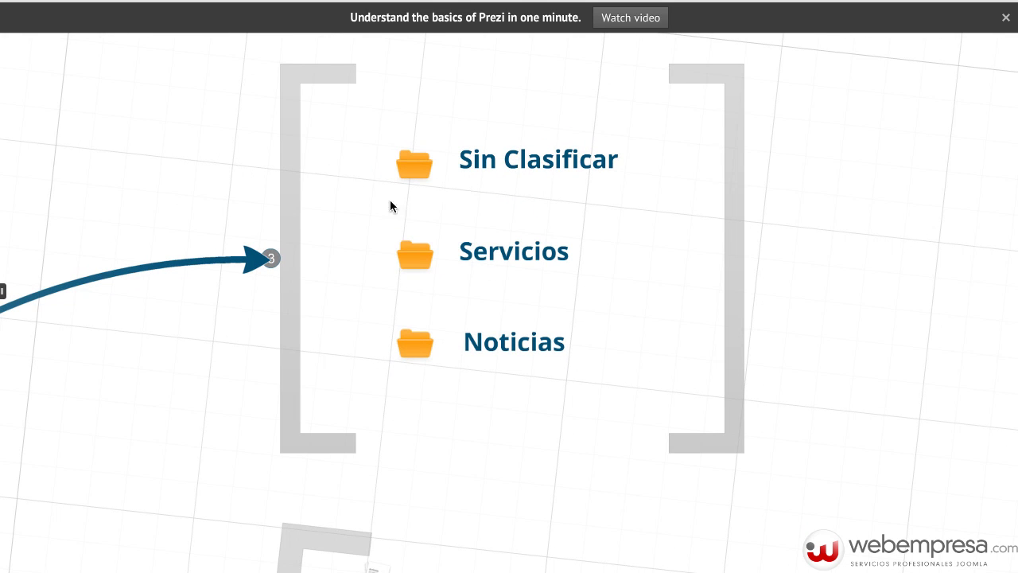
{"action": "left_click", "coordinate": [3, 291]}
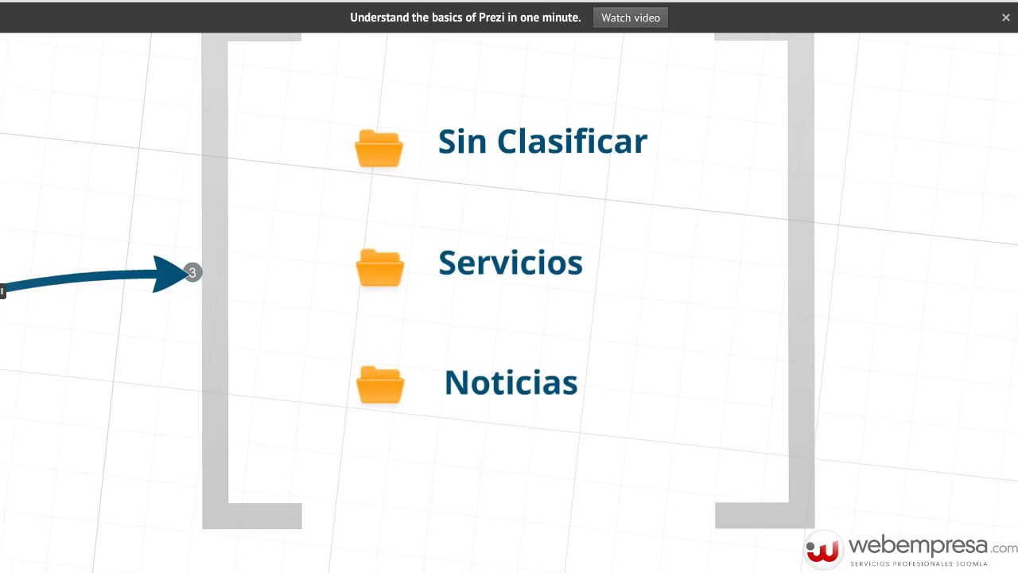
{"action": "left_click", "coordinate": [3, 291]}
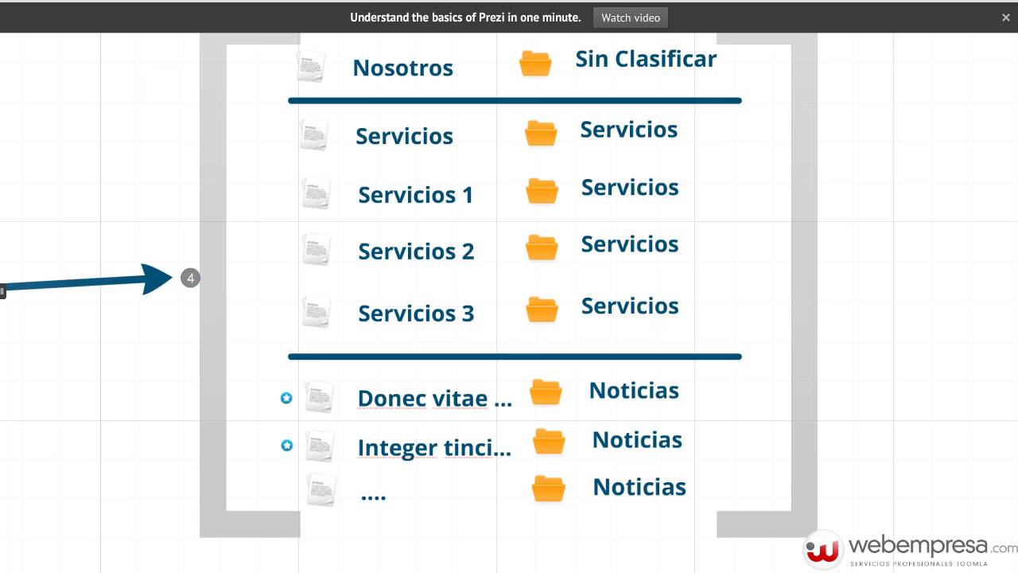
Advance Prezi to the frame mapping menu items like Inicio and Servicios, then return to Joomla.
{"action": "left_click", "coordinate": [32, 386]}
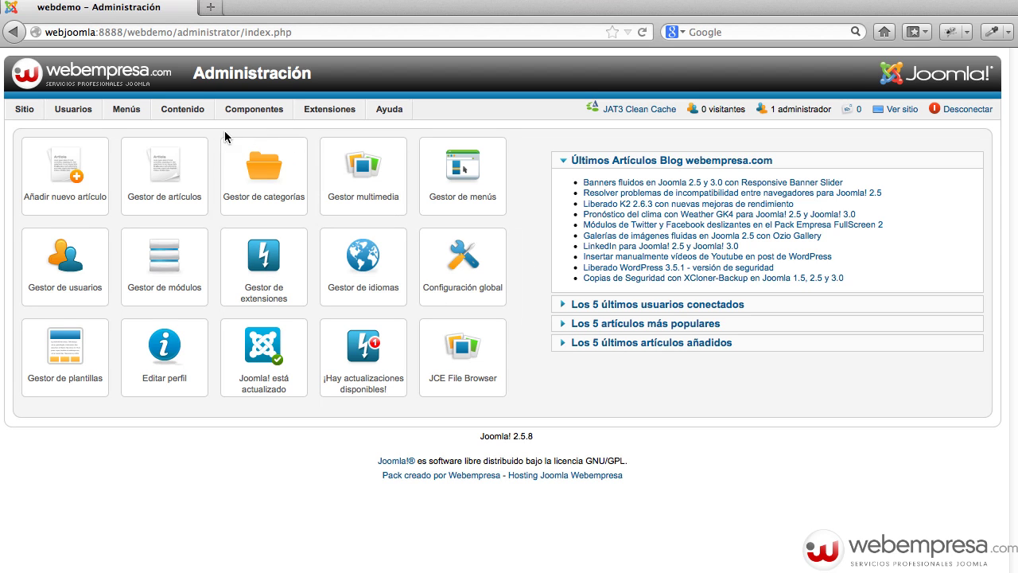
{"action": "mouse_move", "coordinate": [187, 117]}
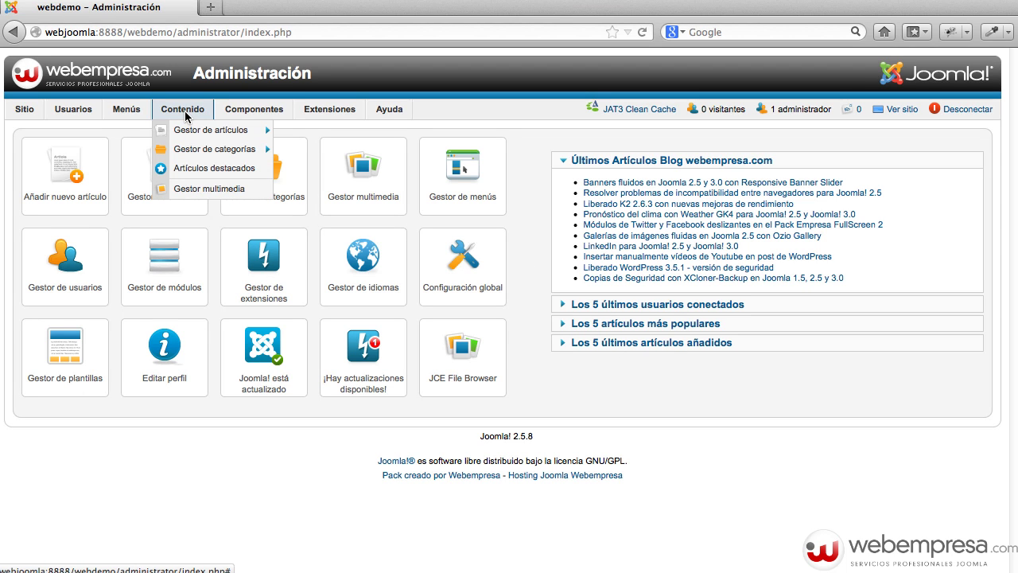
Create the Servicios article category with no parent and save it to the category list.
{"action": "left_click", "coordinate": [205, 149]}
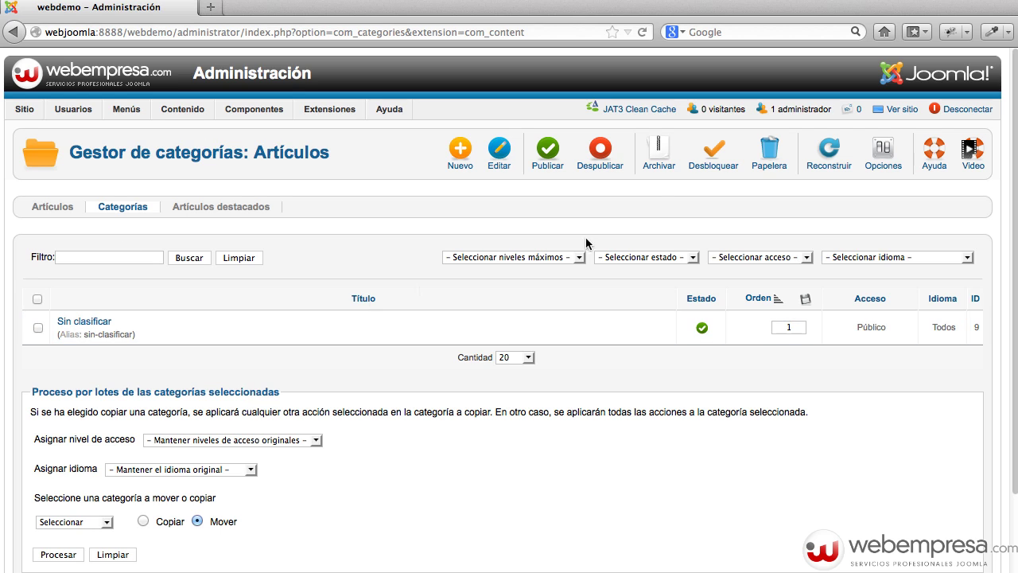
{"action": "left_click", "coordinate": [461, 159]}
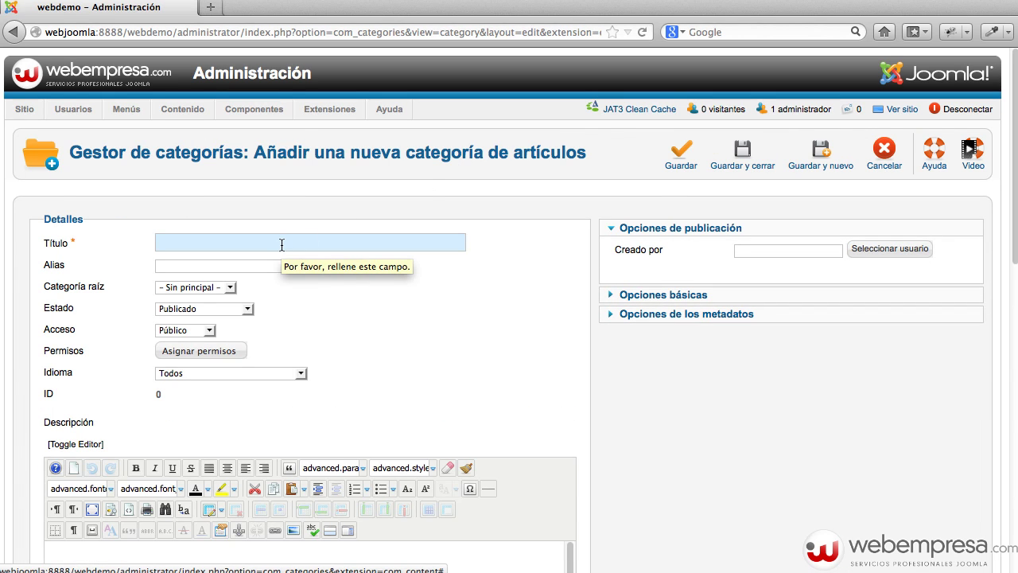
{"action": "type", "text": "Servicios"}
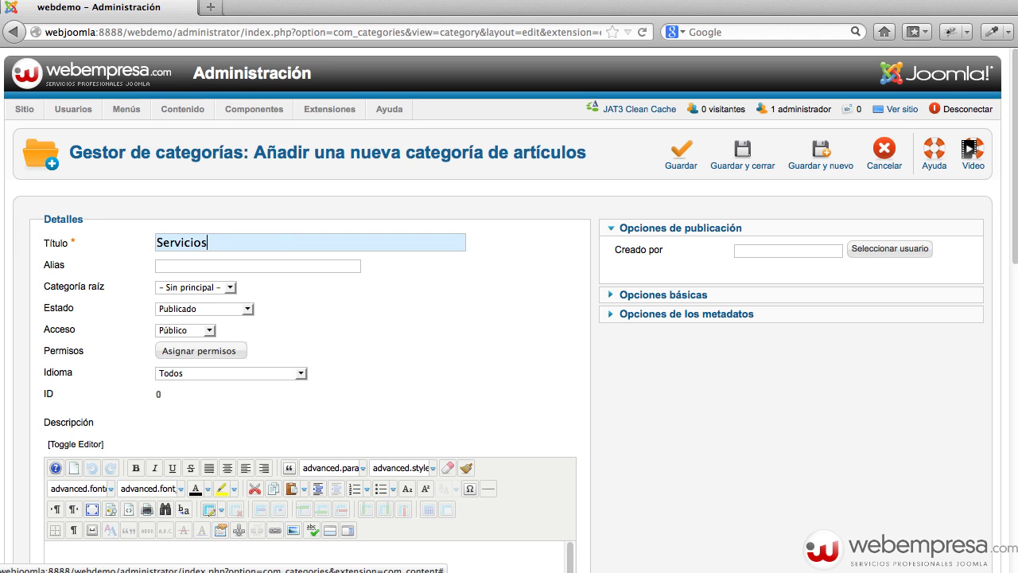
{"action": "left_click", "coordinate": [228, 287]}
{"action": "left_click", "coordinate": [228, 293]}
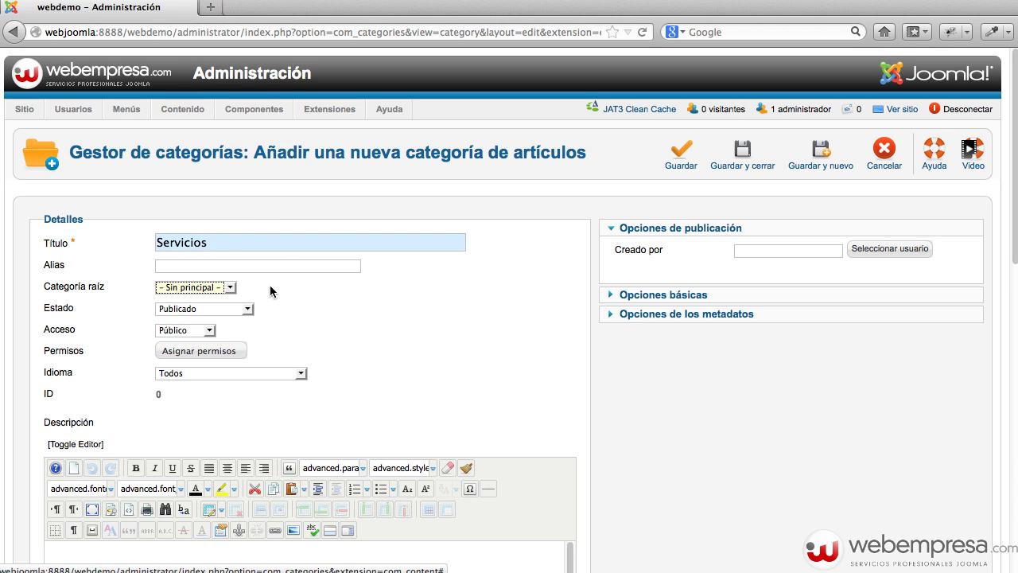
{"action": "scroll", "coordinate": [326, 296], "scroll_direction": "down", "scroll_amount": 3}
{"action": "left_click", "coordinate": [287, 422]}
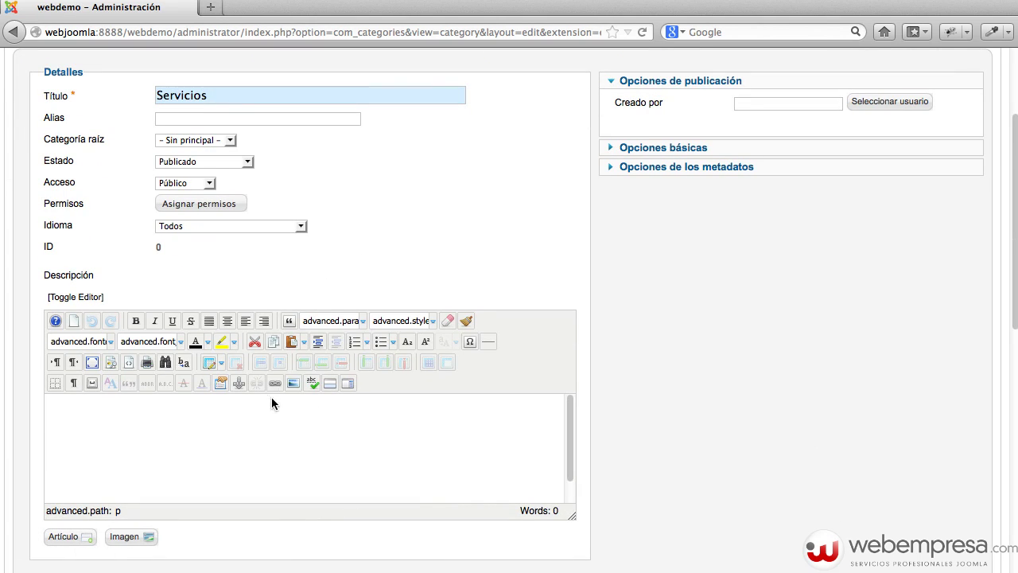
{"action": "scroll", "coordinate": [502, 325], "scroll_direction": "up", "scroll_amount": 3}
{"action": "scroll", "coordinate": [502, 332], "scroll_direction": "down", "scroll_amount": 1}
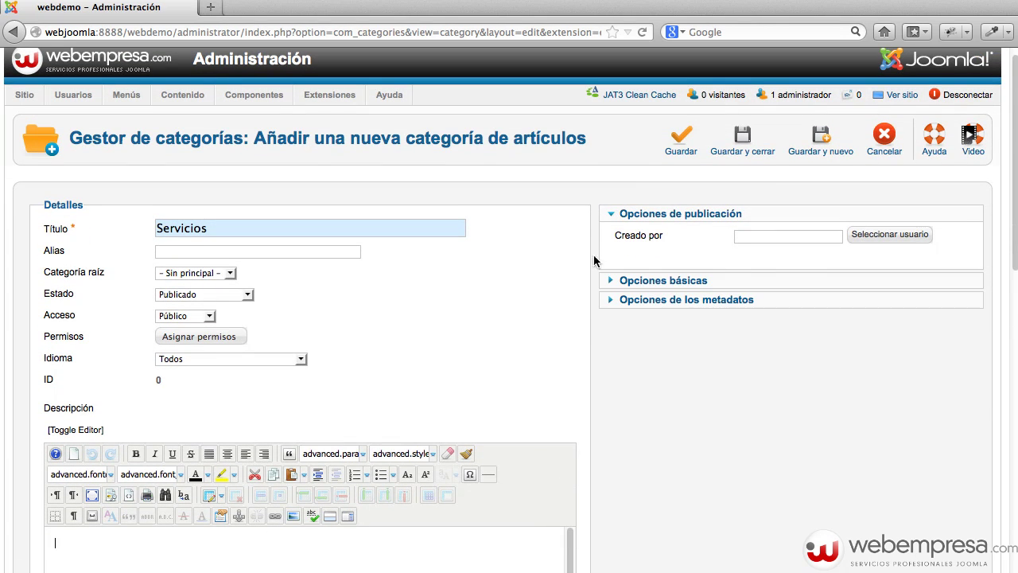
{"action": "left_click", "coordinate": [748, 141]}
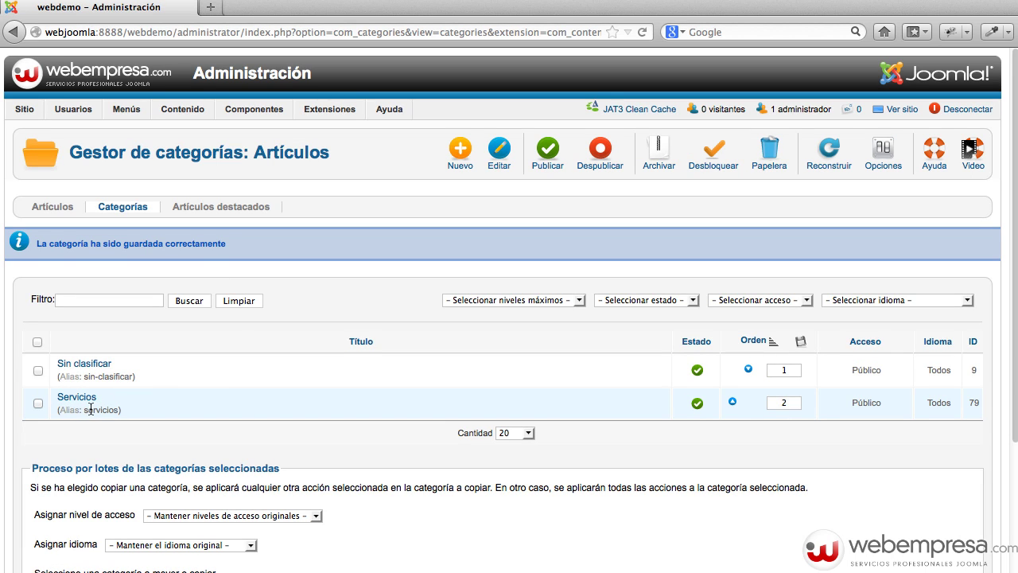
Add and save the Noticias category, then switch to the Artículos list.
{"action": "left_click", "coordinate": [446, 169]}
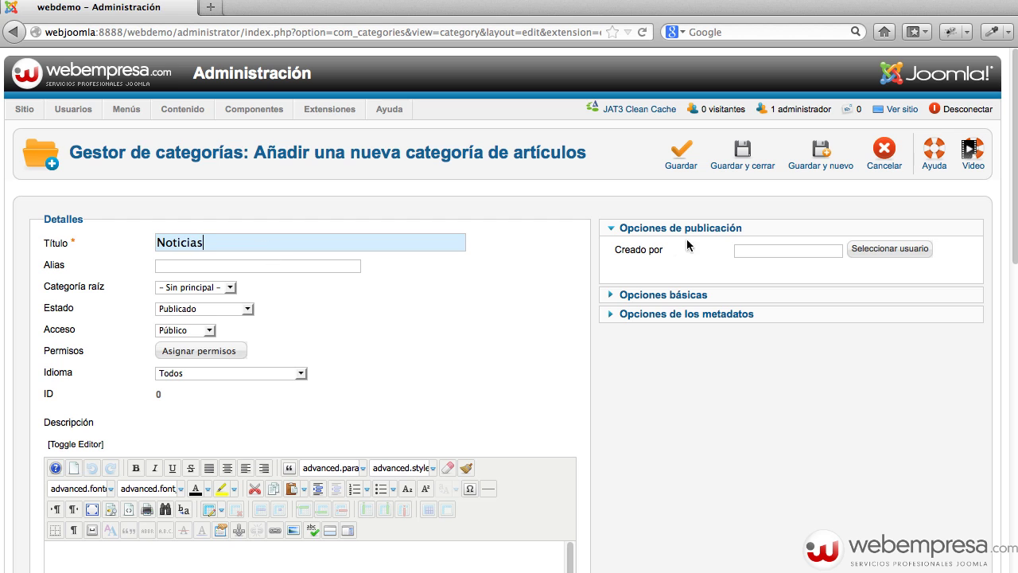
{"action": "left_click", "coordinate": [746, 155]}
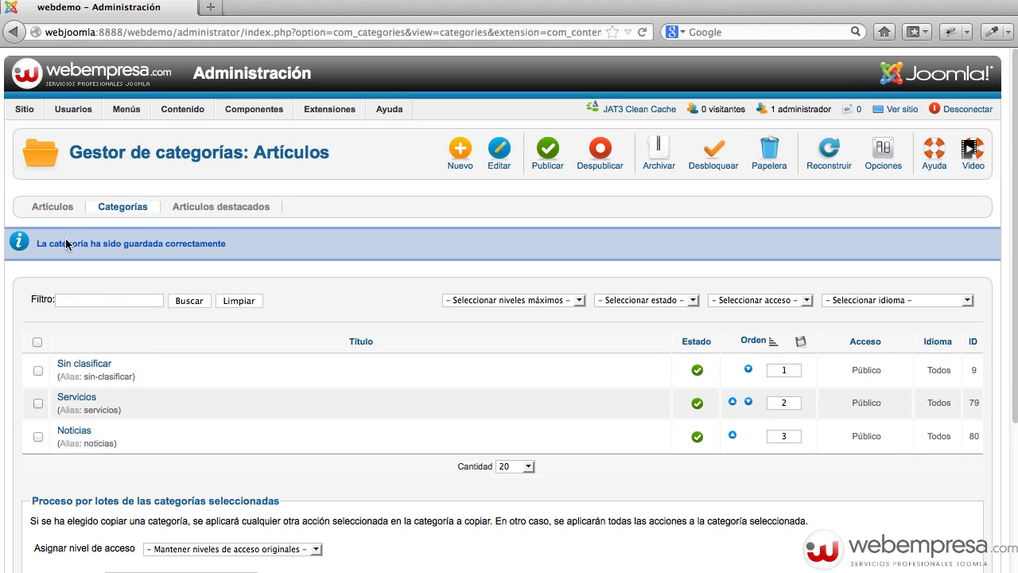
{"action": "left_click", "coordinate": [52, 206]}
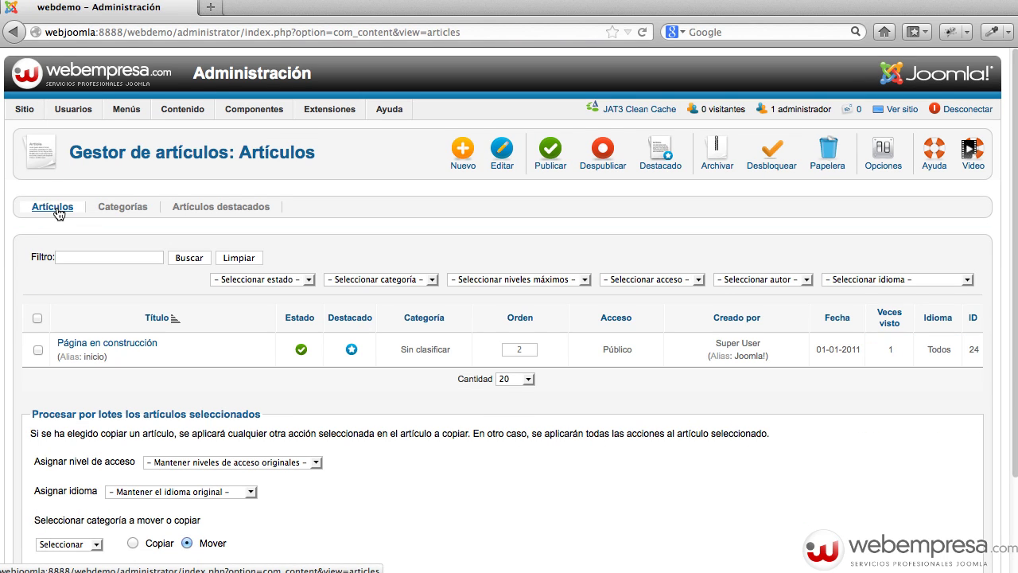
Start a new article titled Nosotros, keeping the Sin clasificar category.
{"action": "left_click", "coordinate": [463, 159]}
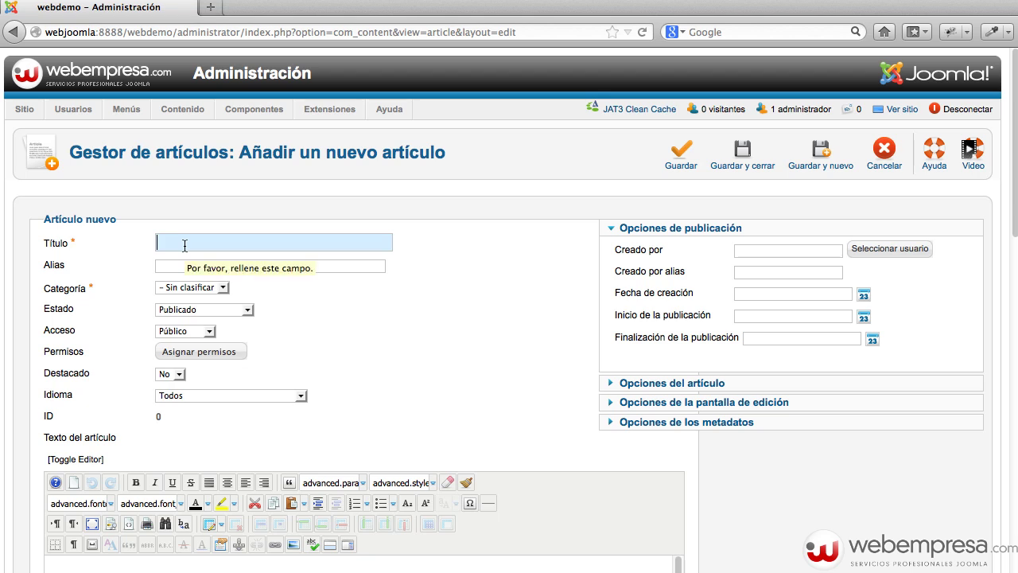
{"action": "type", "text": "Nosotros"}
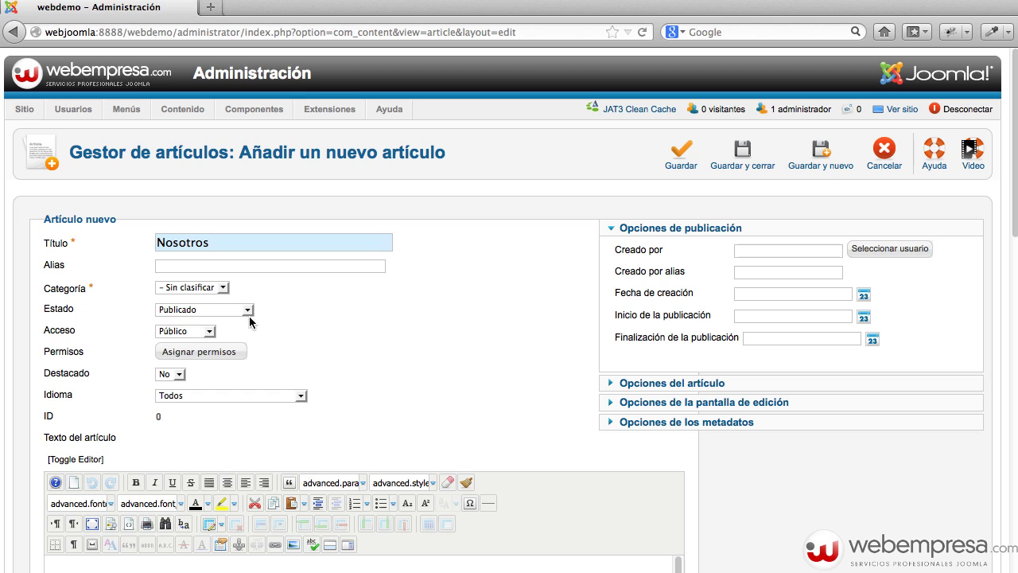
{"action": "left_click", "coordinate": [194, 287]}
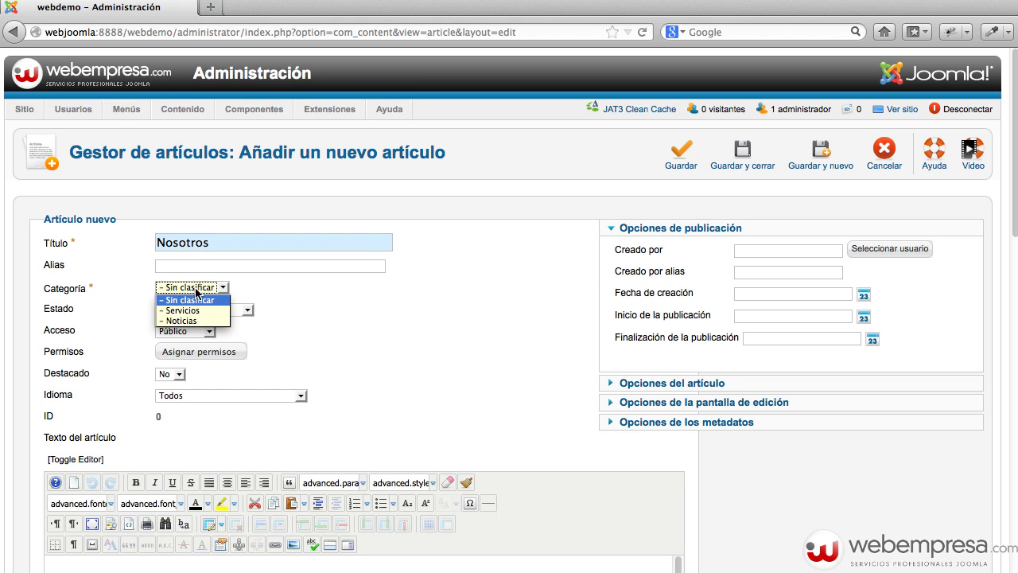
{"action": "left_click", "coordinate": [267, 294]}
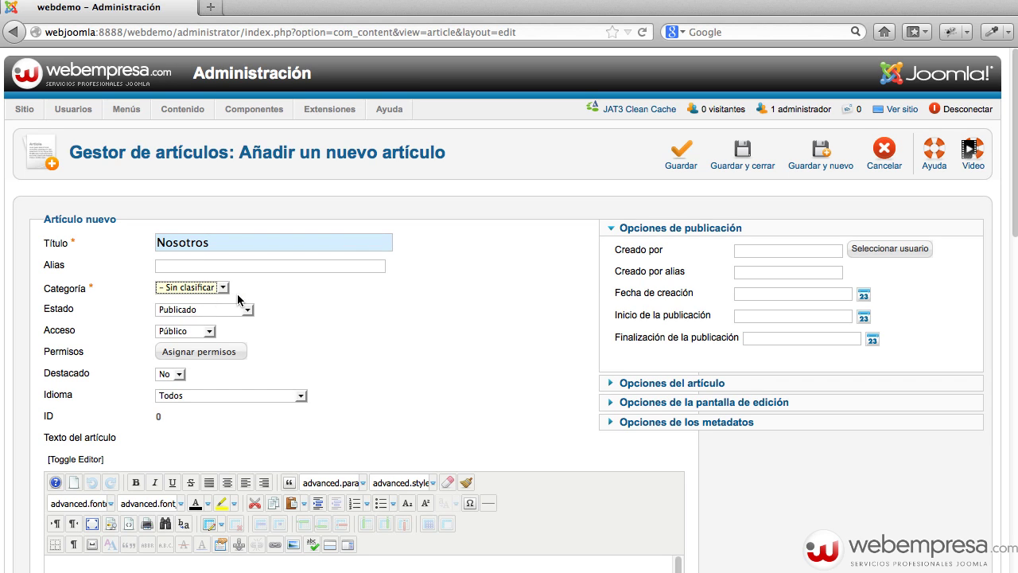
{"action": "scroll", "coordinate": [303, 289], "scroll_direction": "down", "scroll_amount": 3}
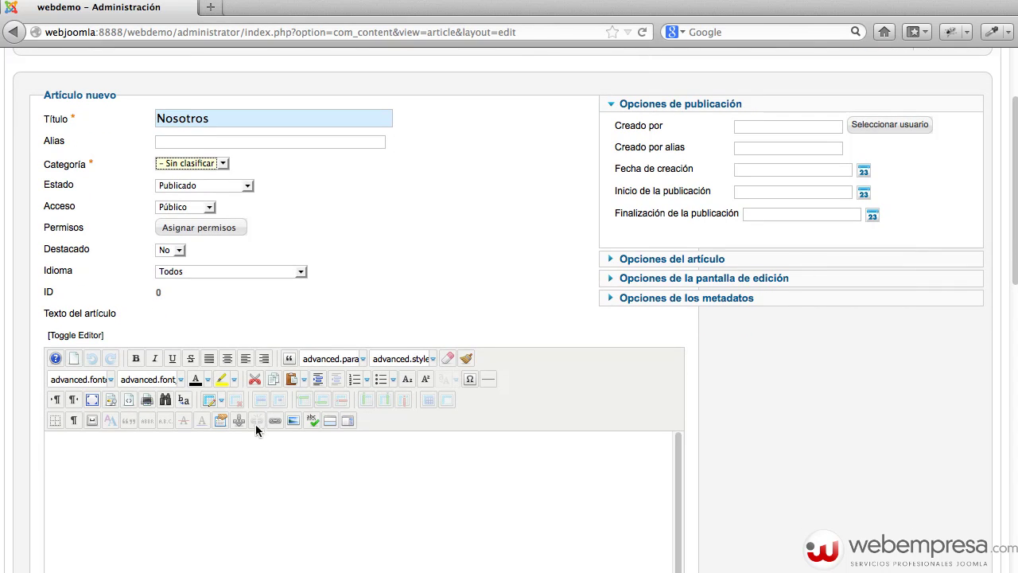
{"action": "left_click", "coordinate": [222, 464]}
Copy lines 13–24 of lorem.txt and return to the Nosotros article body.
{"action": "key", "text": "super+Tab"}
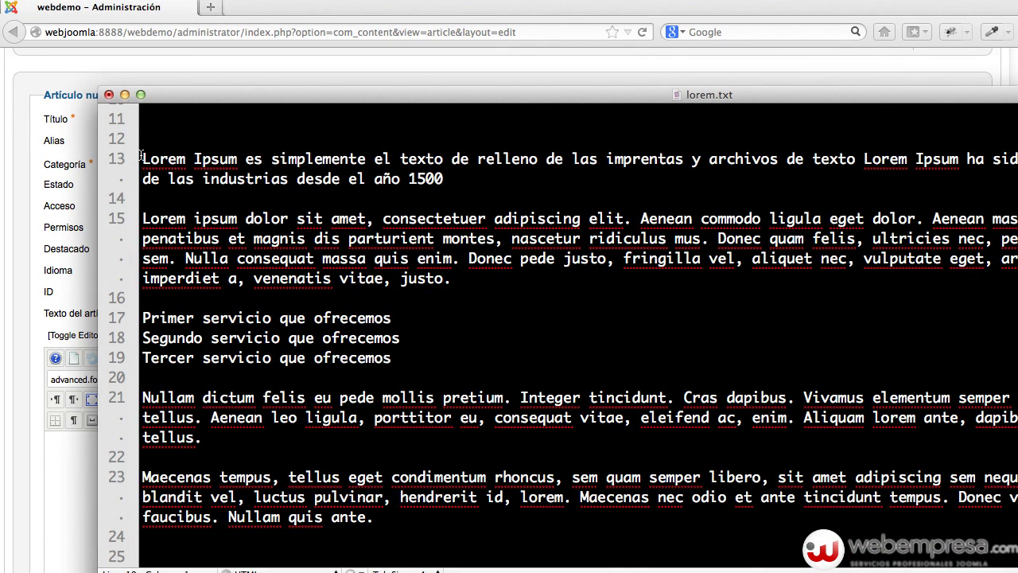
{"action": "left_click_drag", "start_coordinate": [140, 157], "coordinate": [438, 557]}
{"action": "right_click", "coordinate": [481, 414]}
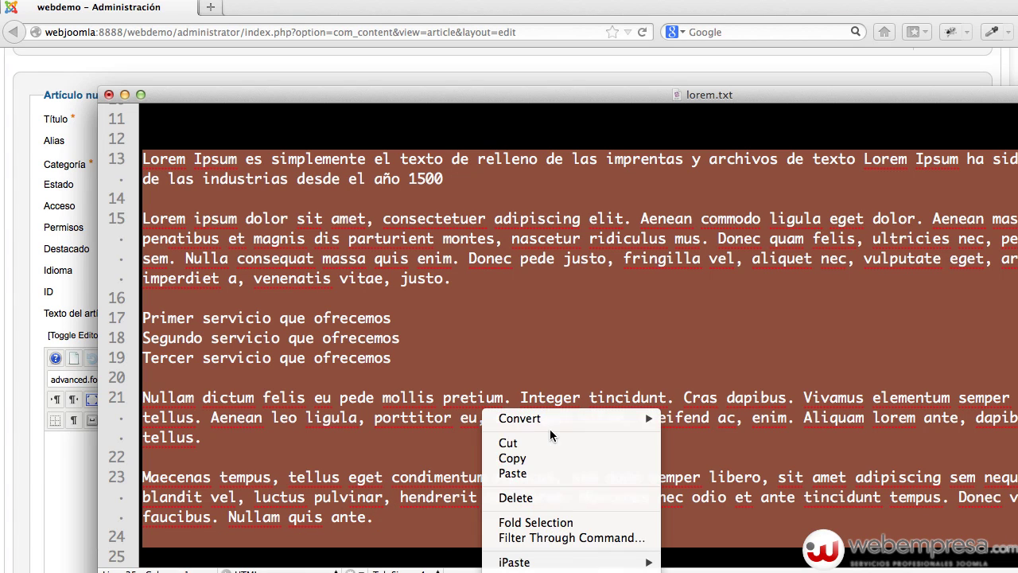
{"action": "left_click", "coordinate": [553, 457]}
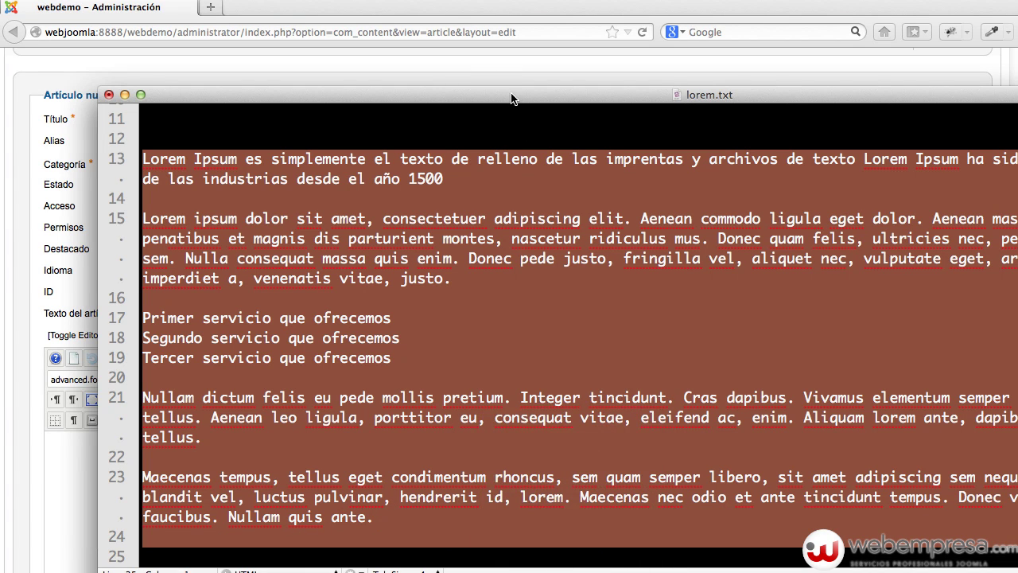
{"action": "key", "text": "super+m"}
{"action": "left_click", "coordinate": [364, 486]}
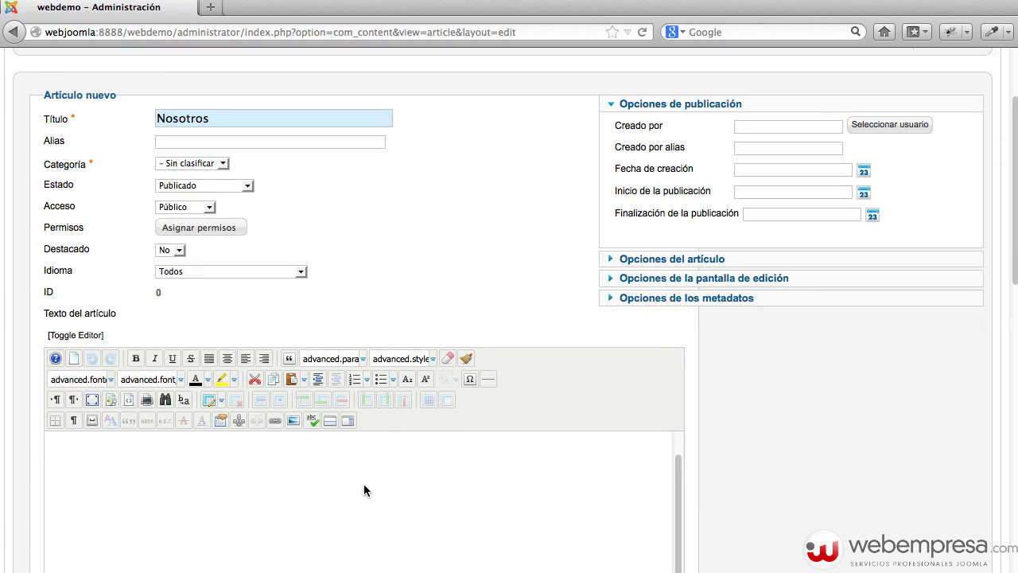
Paste the lorem text into the Nosotros body and bullet its three service lines.
{"action": "key", "text": "super+v"}
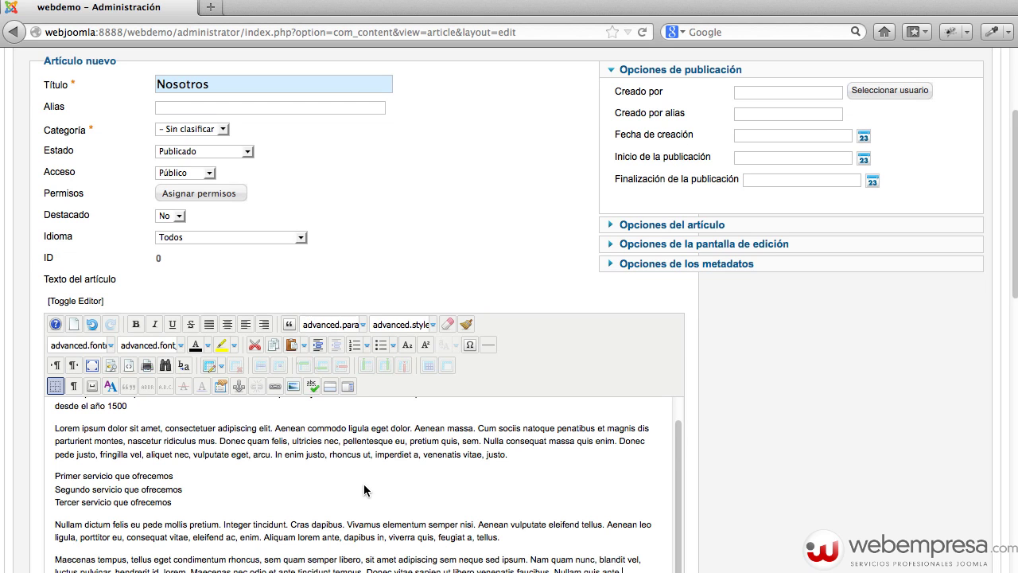
{"action": "scroll", "coordinate": [703, 379], "scroll_direction": "down", "scroll_amount": 5}
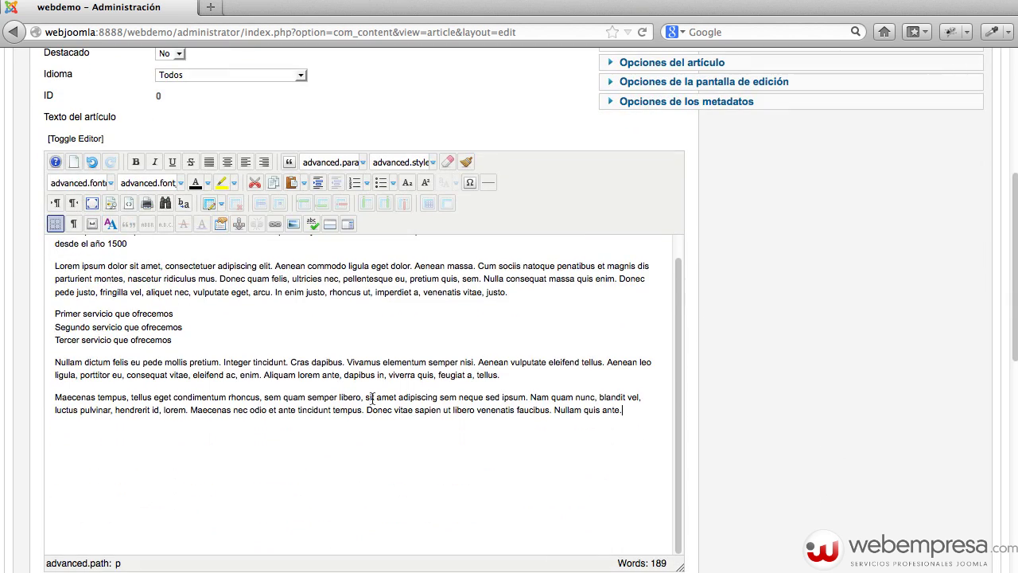
{"action": "scroll", "coordinate": [506, 358], "scroll_direction": "up", "scroll_amount": 2}
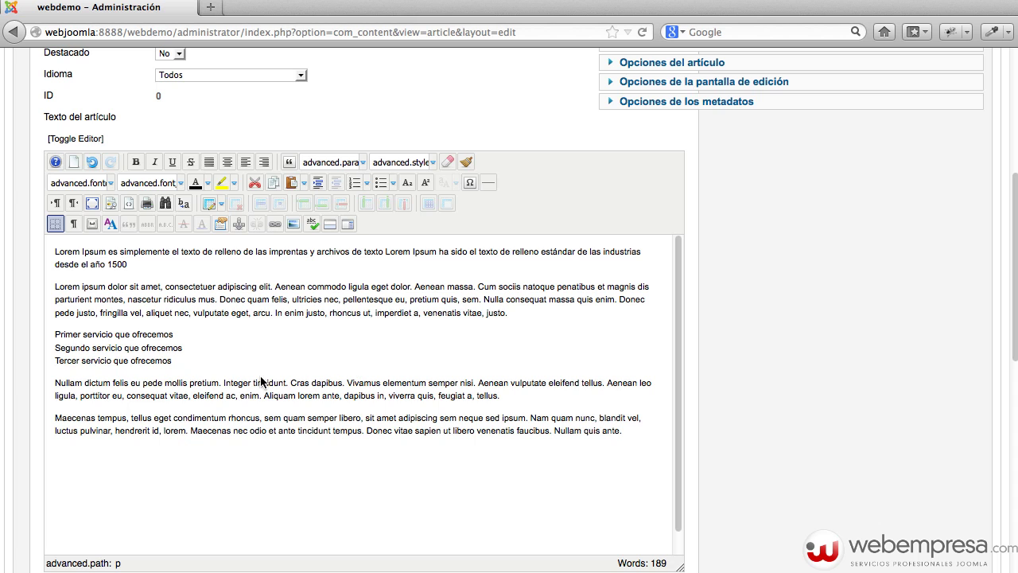
{"action": "left_click_drag", "start_coordinate": [178, 366], "coordinate": [44, 337]}
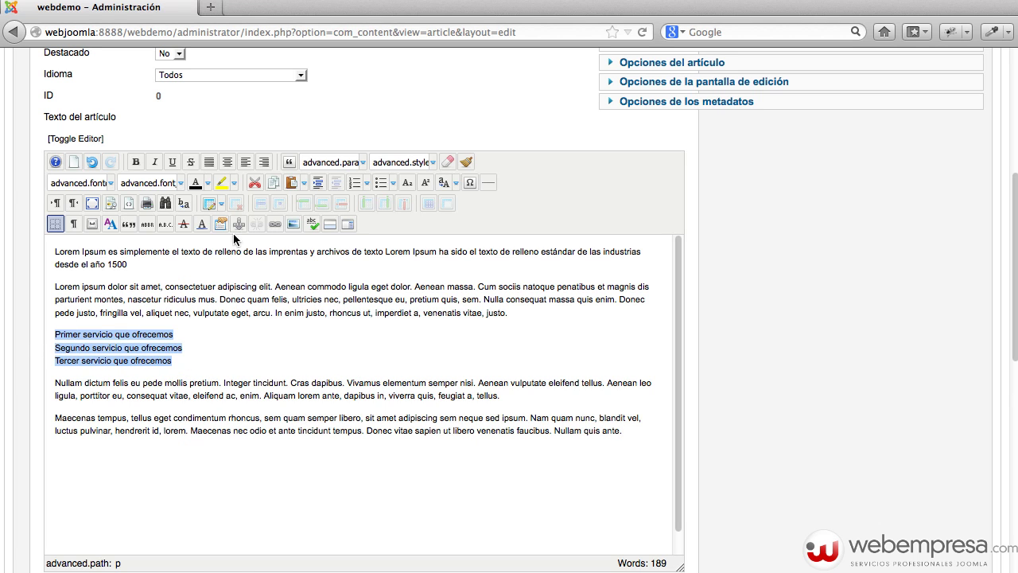
{"action": "left_click", "coordinate": [378, 184]}
{"action": "left_click", "coordinate": [298, 318]}
{"action": "scroll", "coordinate": [392, 322], "scroll_direction": "up", "scroll_amount": 3}
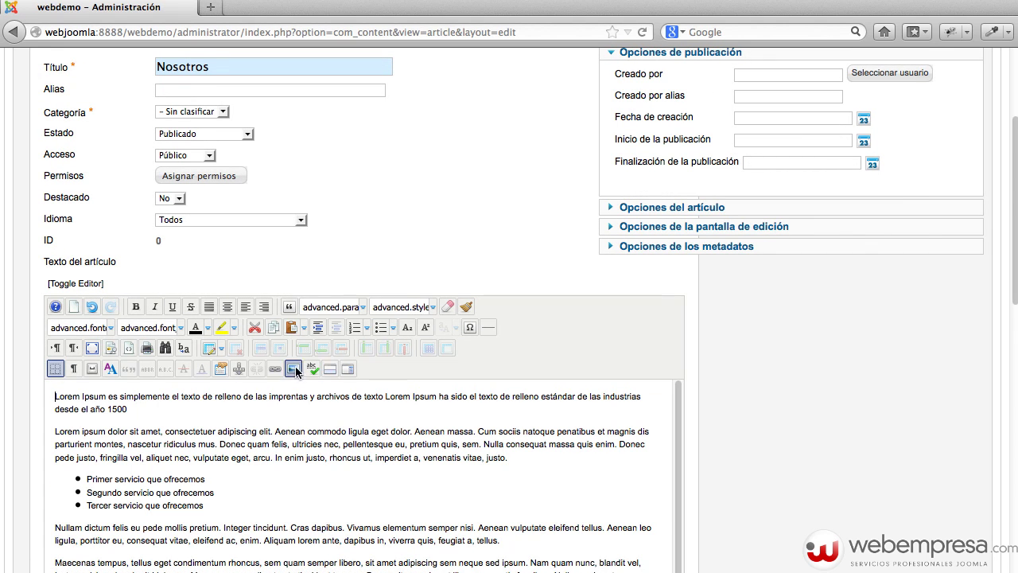
{"action": "left_click", "coordinate": [294, 368]}
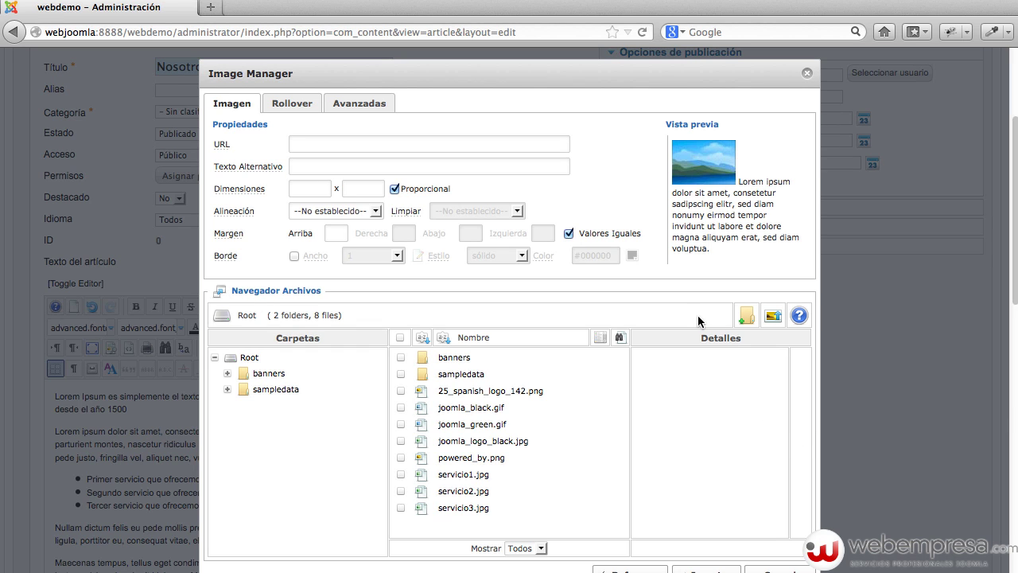
Upload the Fotolia checklist image to the site's images folder and select it.
{"action": "left_click", "coordinate": [773, 317]}
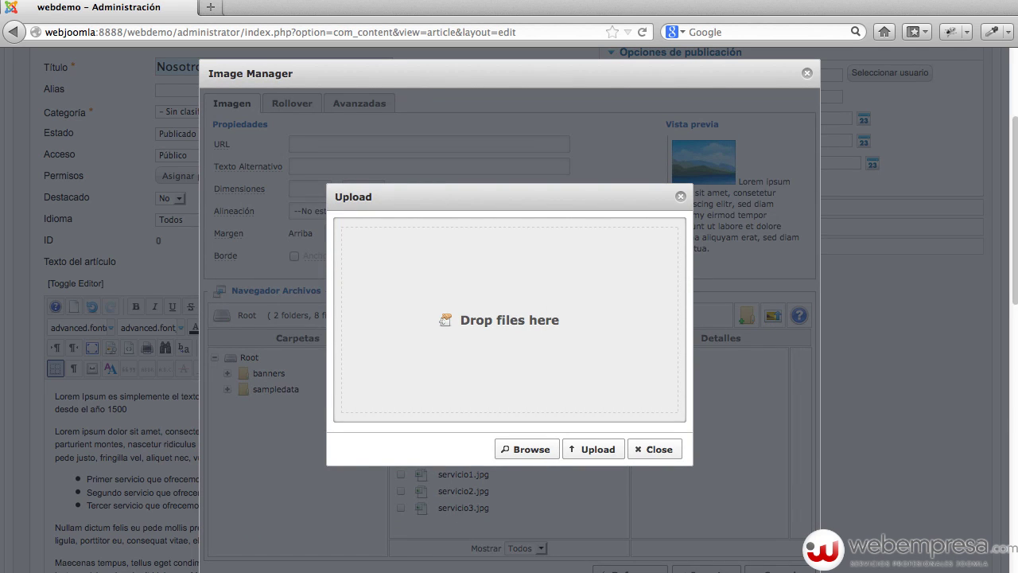
{"action": "left_click_drag", "start_coordinate": [764, 357], "coordinate": [532, 350]}
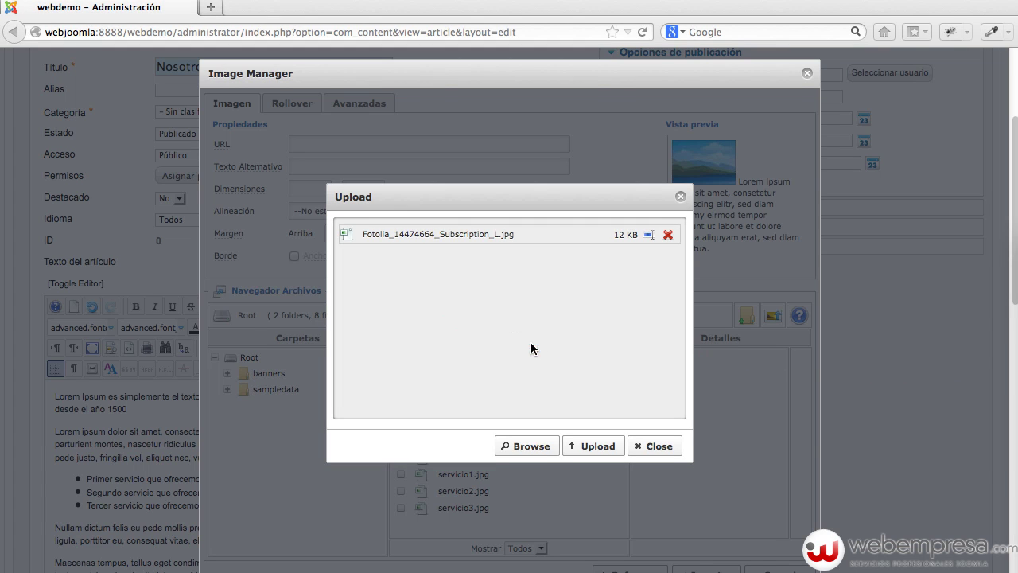
{"action": "left_click", "coordinate": [598, 447]}
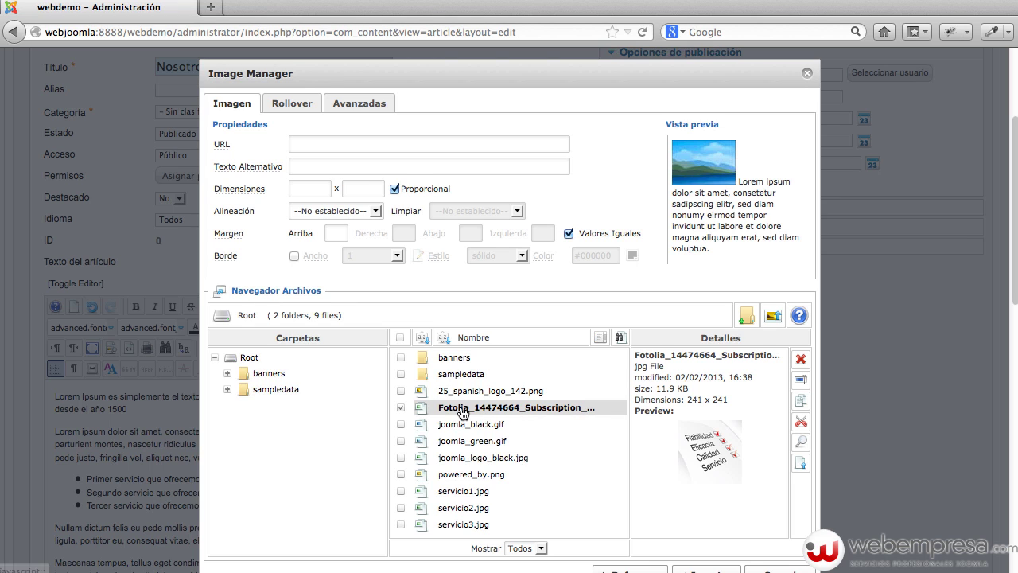
{"action": "left_click", "coordinate": [463, 410]}
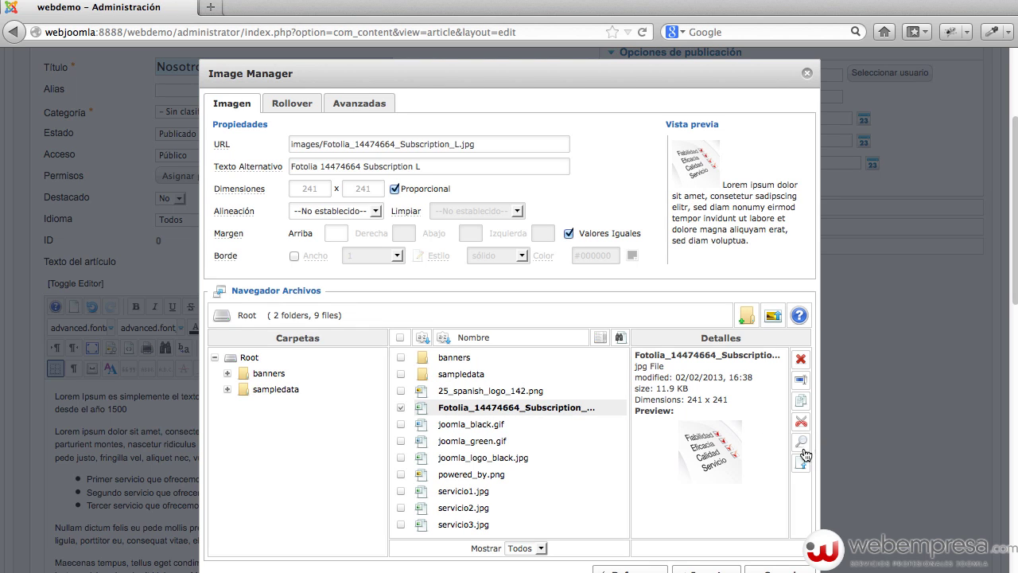
Rename the uploaded image to nosotros.jpg, accepting the broken-links warning.
{"action": "left_click", "coordinate": [805, 388]}
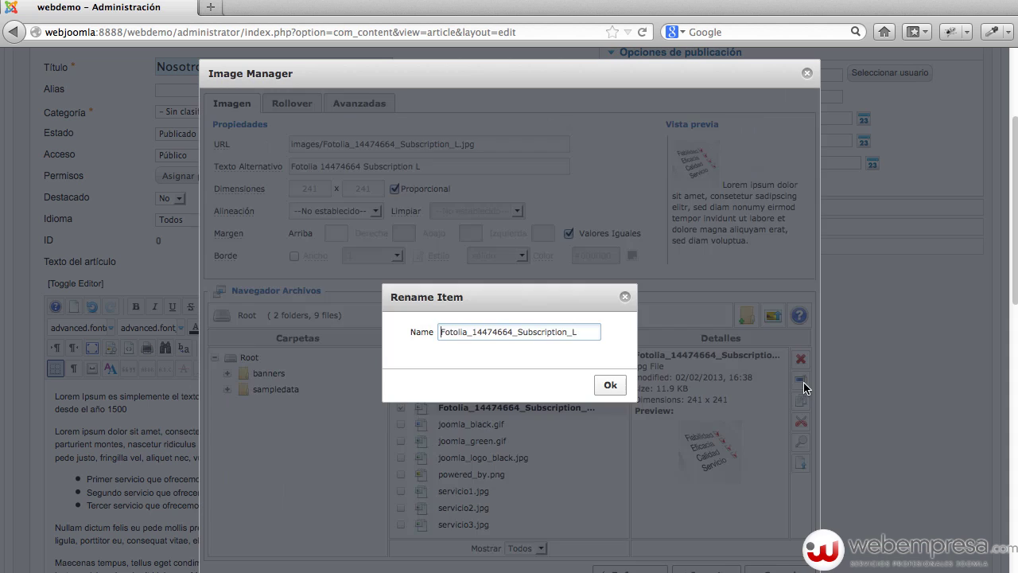
{"action": "left_click_drag", "start_coordinate": [580, 332], "coordinate": [391, 324]}
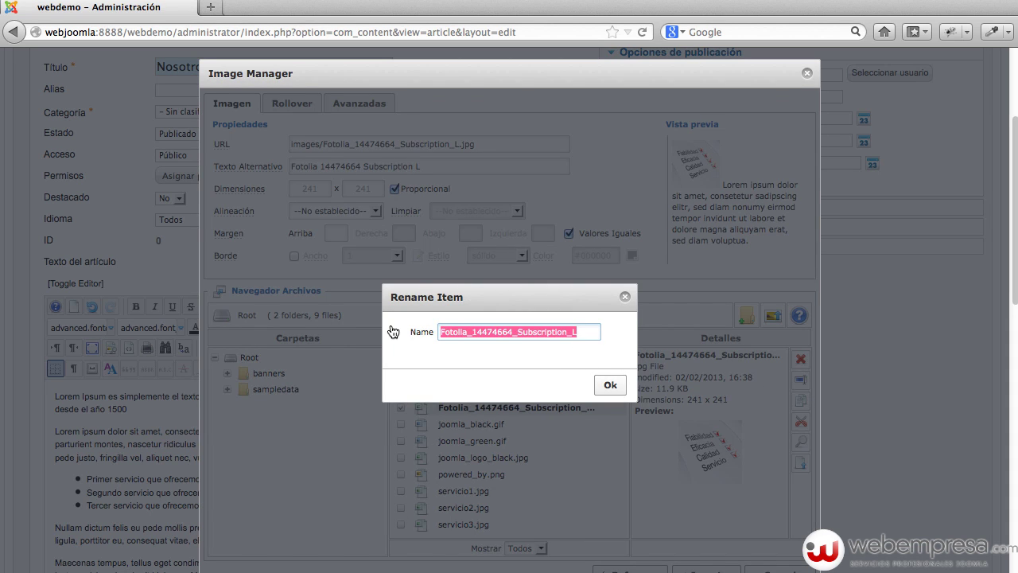
{"action": "type", "text": "nosotros"}
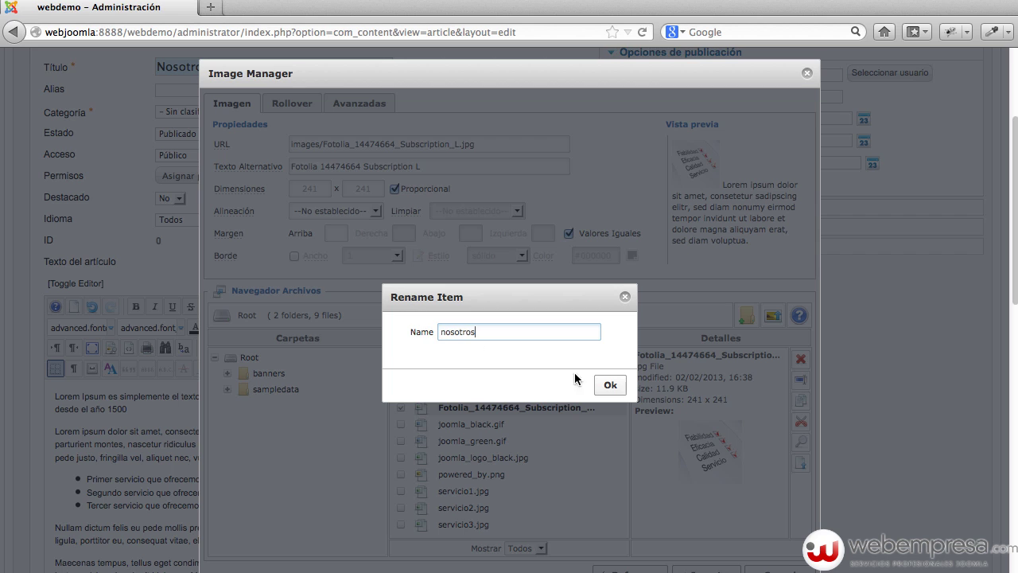
{"action": "left_click", "coordinate": [601, 385]}
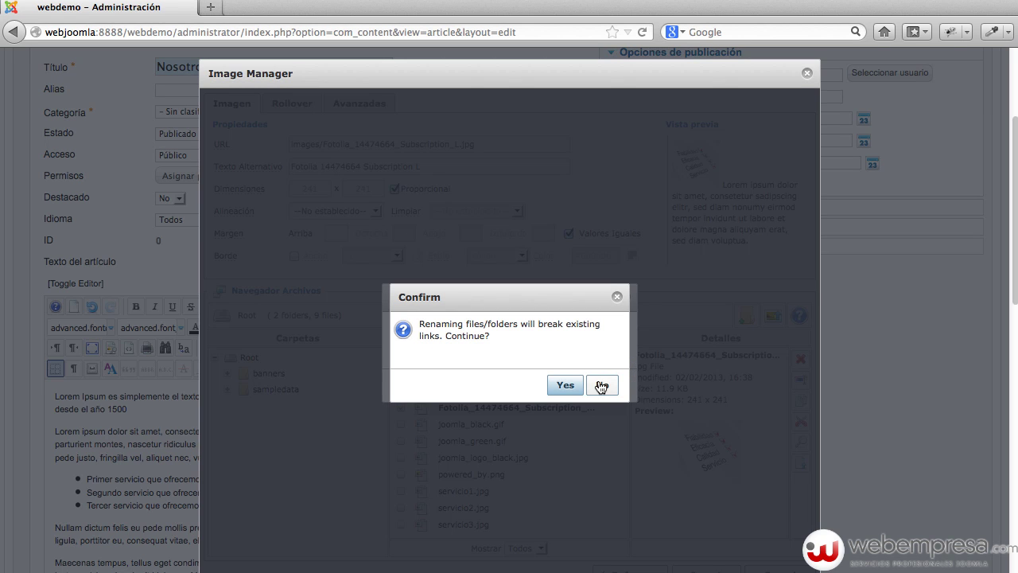
{"action": "left_click", "coordinate": [559, 386]}
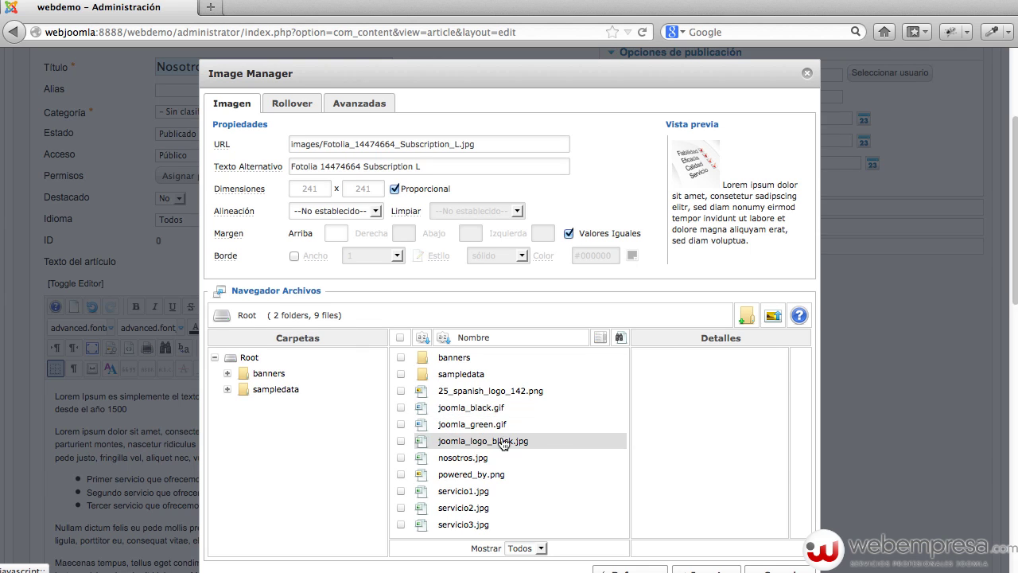
Insert nosotros.jpg into the Nosotros article with Alineación set to Derecho.
{"action": "left_click", "coordinate": [470, 457]}
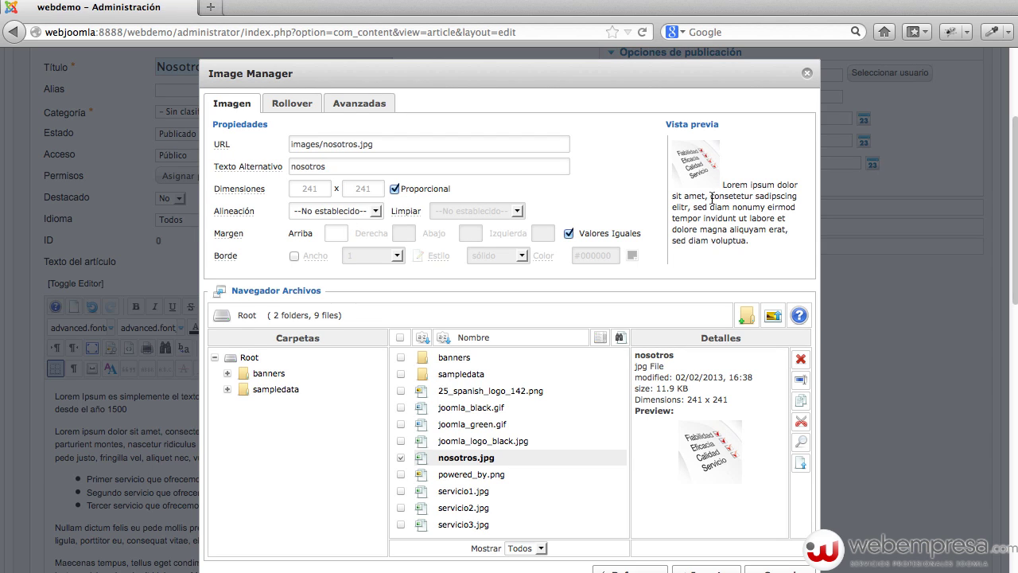
{"action": "left_click", "coordinate": [360, 211]}
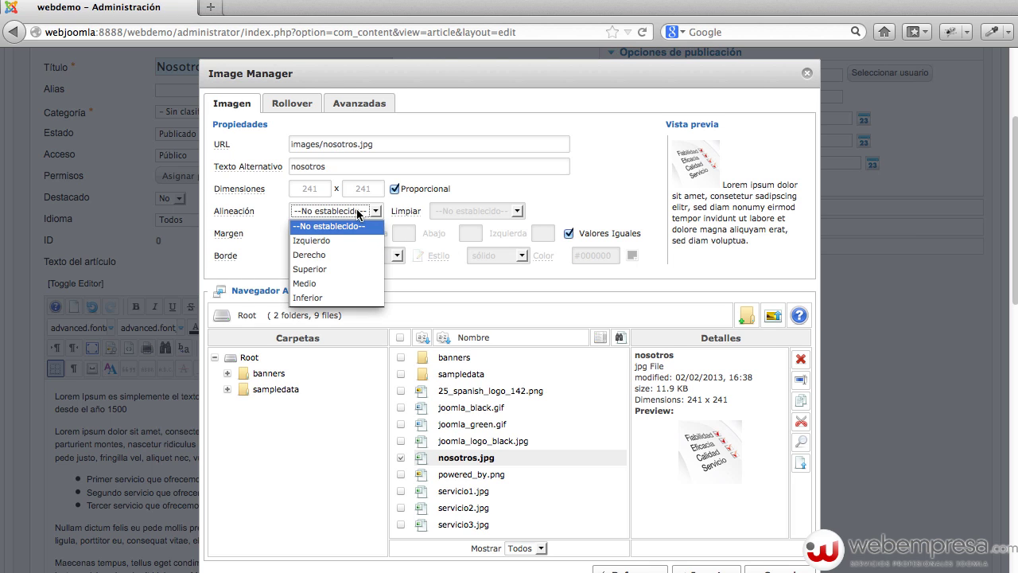
{"action": "left_click", "coordinate": [338, 256]}
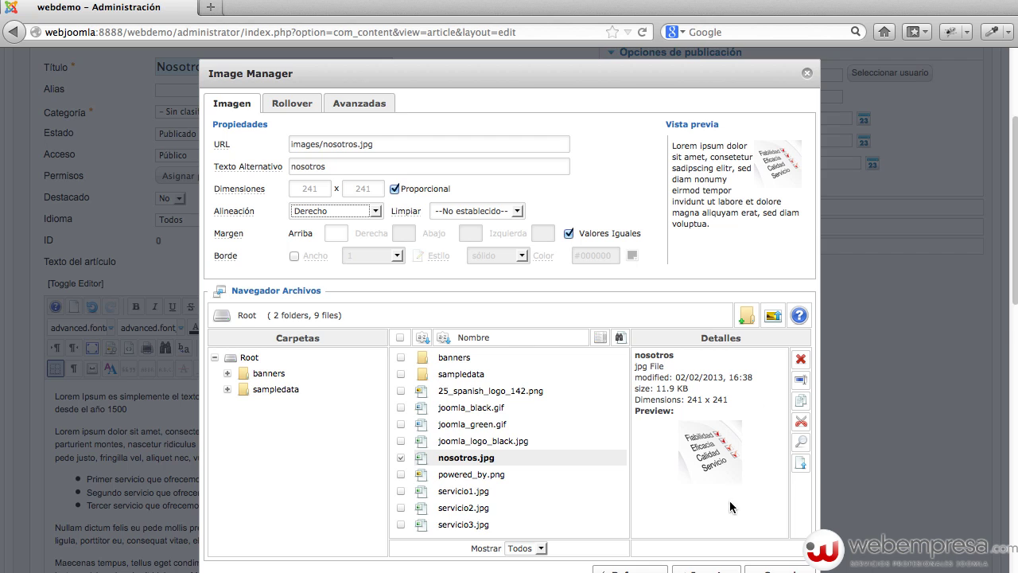
{"action": "scroll", "coordinate": [725, 500], "scroll_direction": "down", "scroll_amount": 2}
{"action": "left_click", "coordinate": [703, 509]}
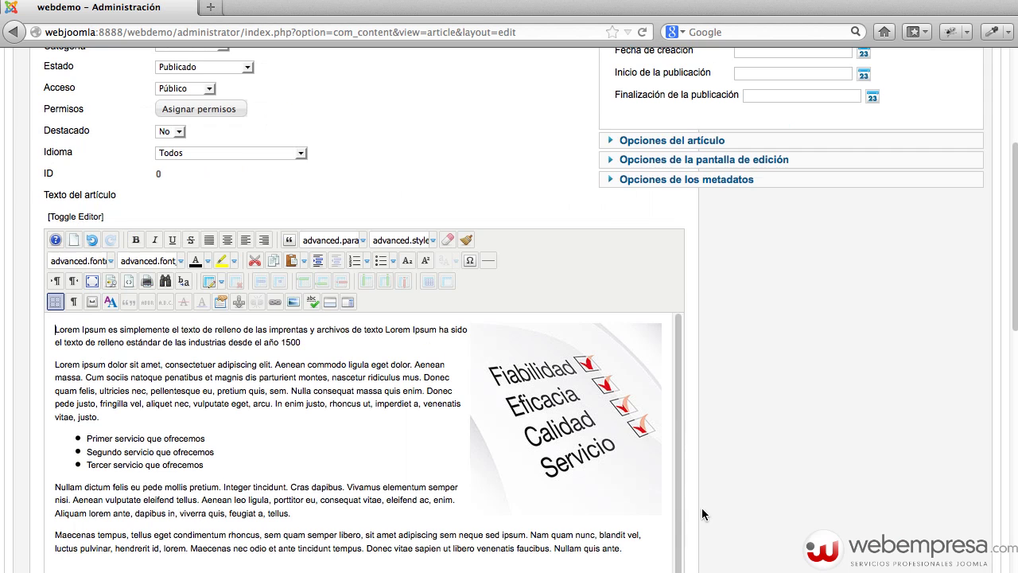
{"action": "scroll", "coordinate": [842, 323], "scroll_direction": "up", "scroll_amount": 1}
Save and close the Nosotros article so it is listed as published (ID 78).
{"action": "scroll", "coordinate": [842, 324], "scroll_direction": "up", "scroll_amount": 5}
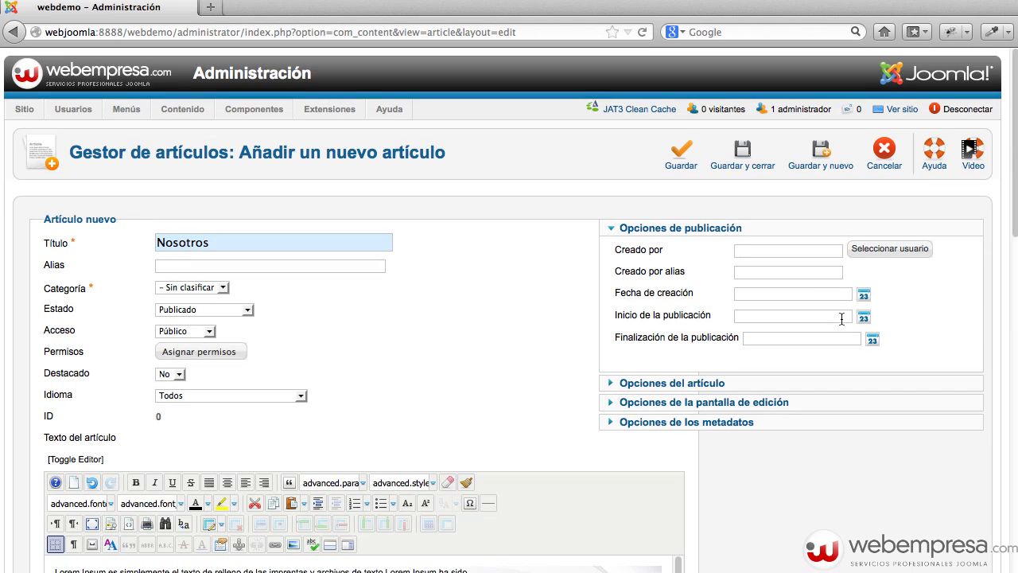
{"action": "left_click", "coordinate": [748, 165]}
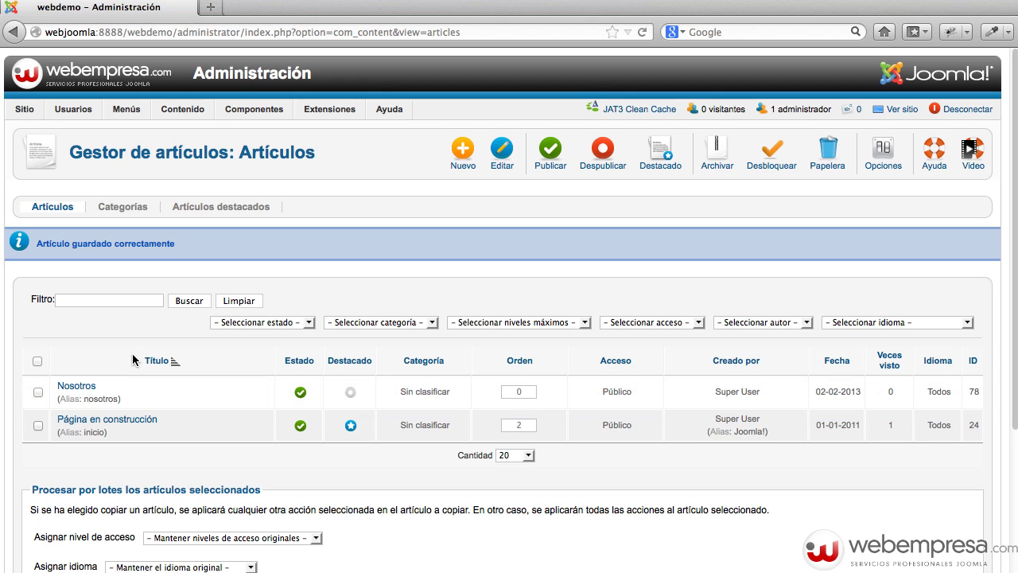
Go to Menu Principal's items in the menu manager and start a new menu item.
{"action": "mouse_move", "coordinate": [127, 110]}
{"action": "mouse_move", "coordinate": [135, 131]}
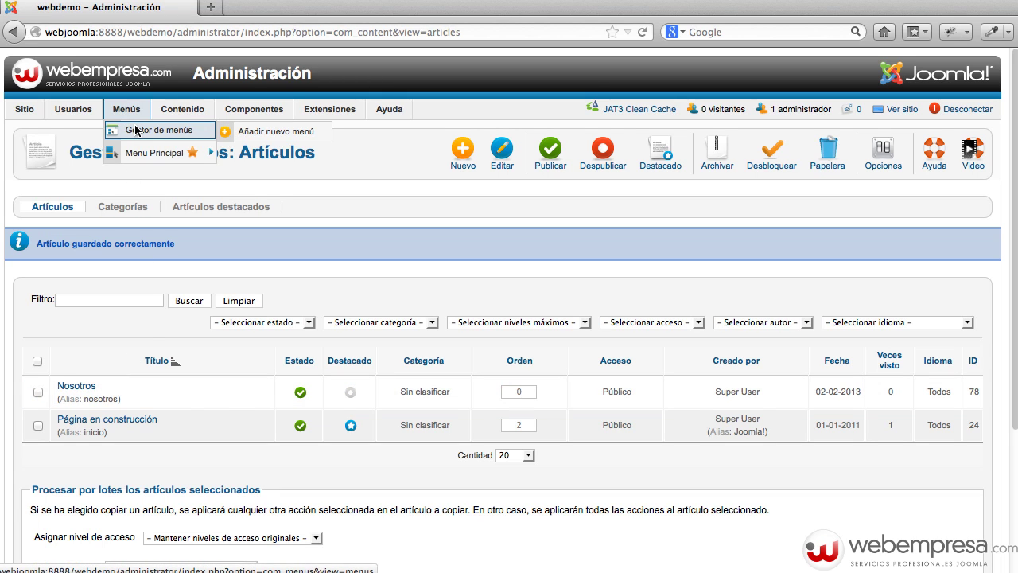
{"action": "left_click", "coordinate": [135, 130]}
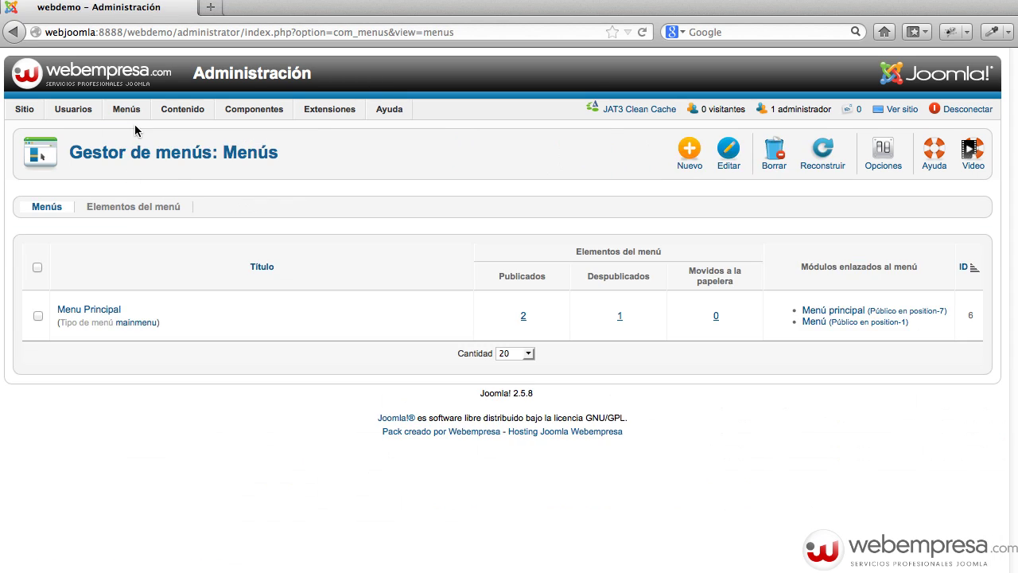
{"action": "left_click", "coordinate": [105, 307]}
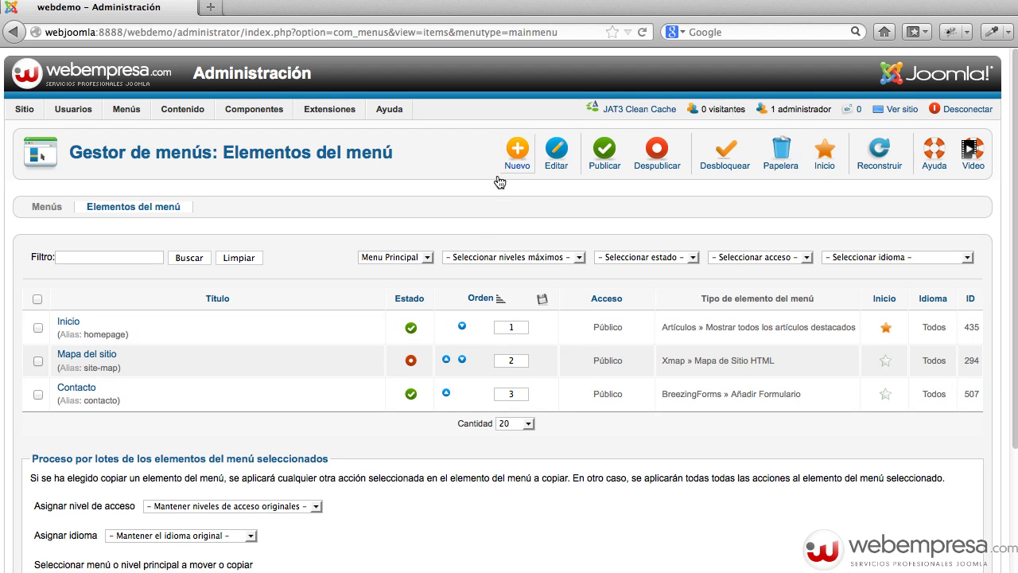
{"action": "left_click", "coordinate": [517, 162]}
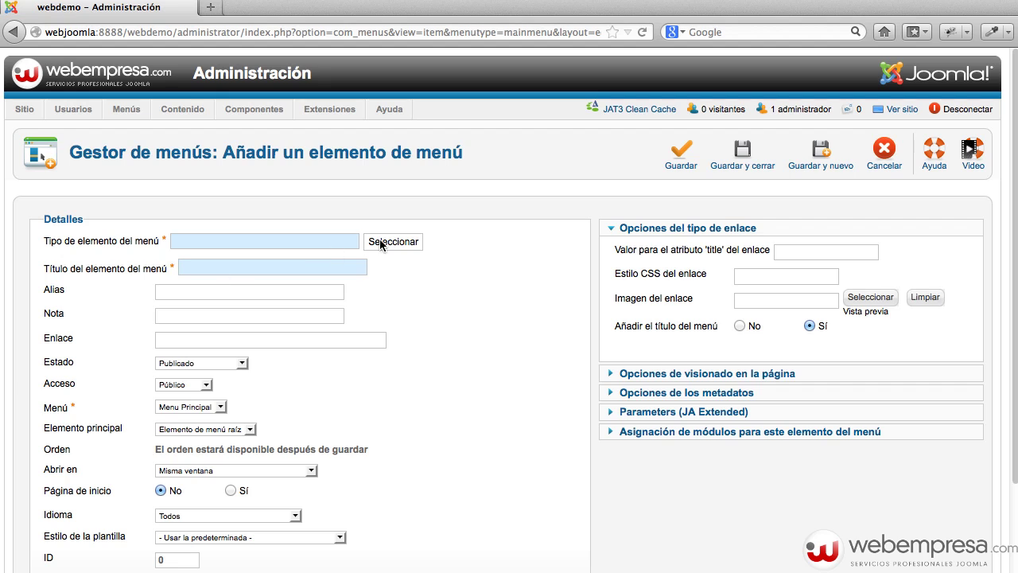
Make it a 'Mostrar un solo artículo' item linked to the Nosotros article and save it.
{"action": "left_click", "coordinate": [381, 244]}
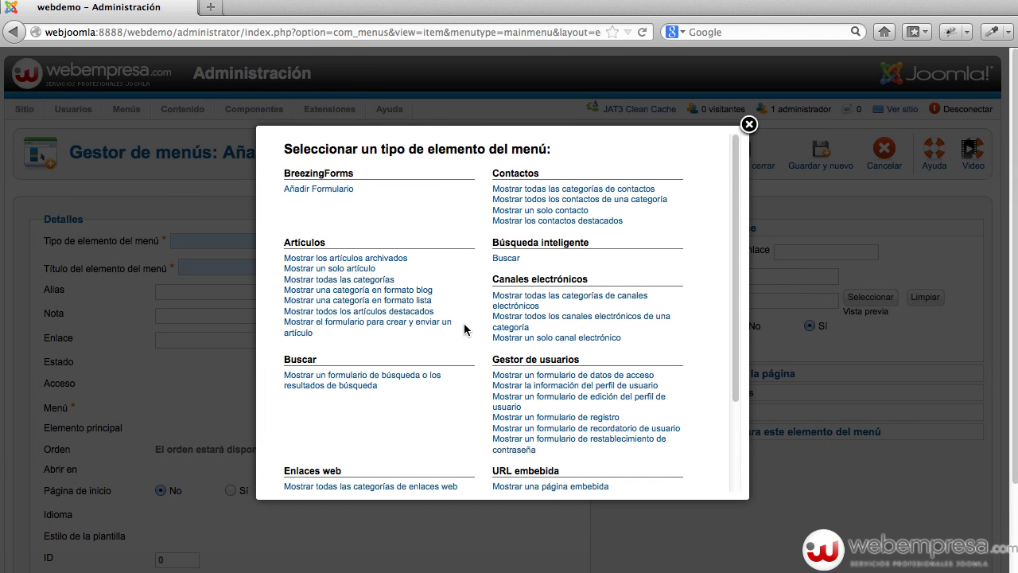
{"action": "left_click", "coordinate": [343, 268]}
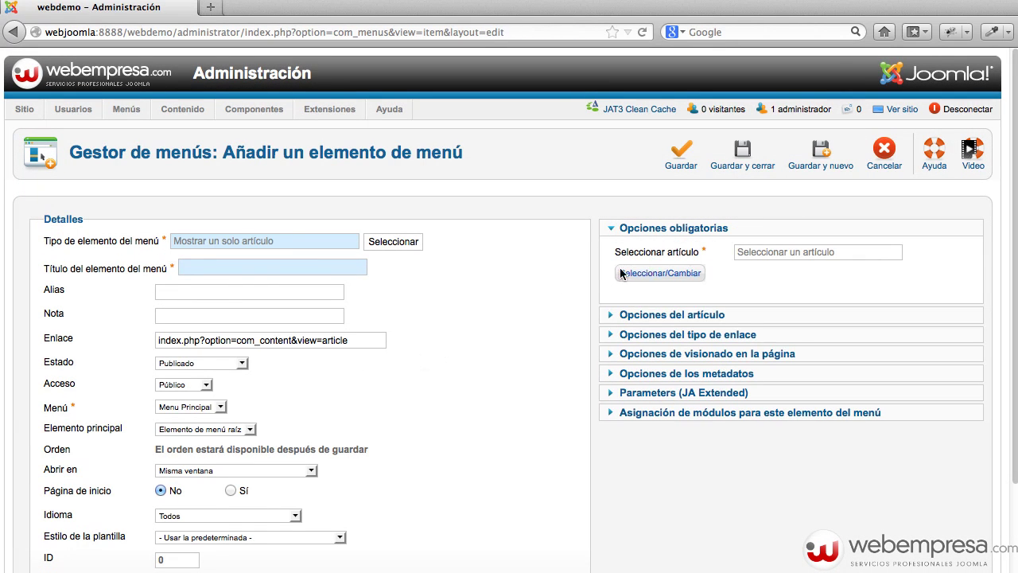
{"action": "left_click", "coordinate": [643, 275]}
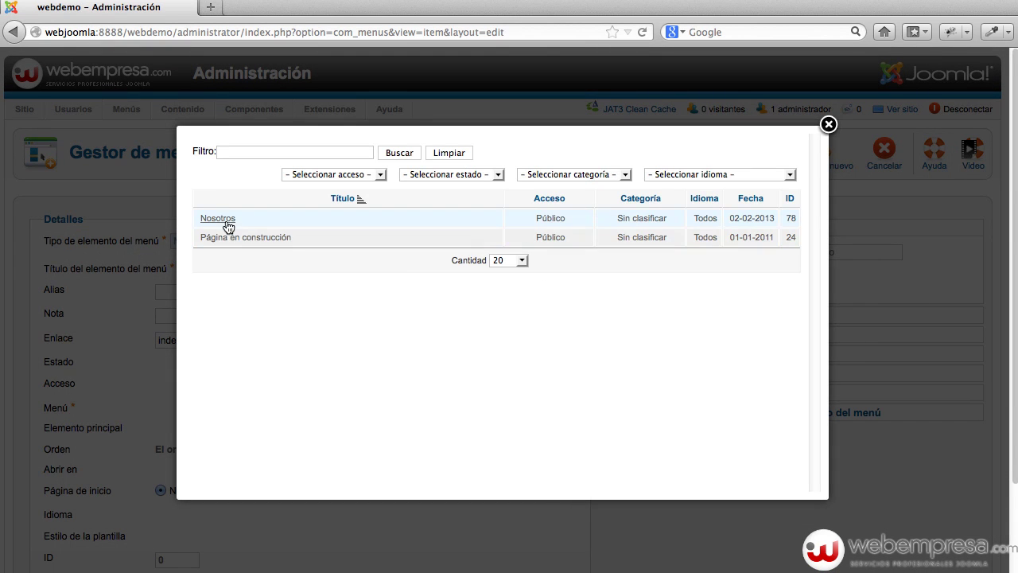
{"action": "left_click", "coordinate": [221, 220]}
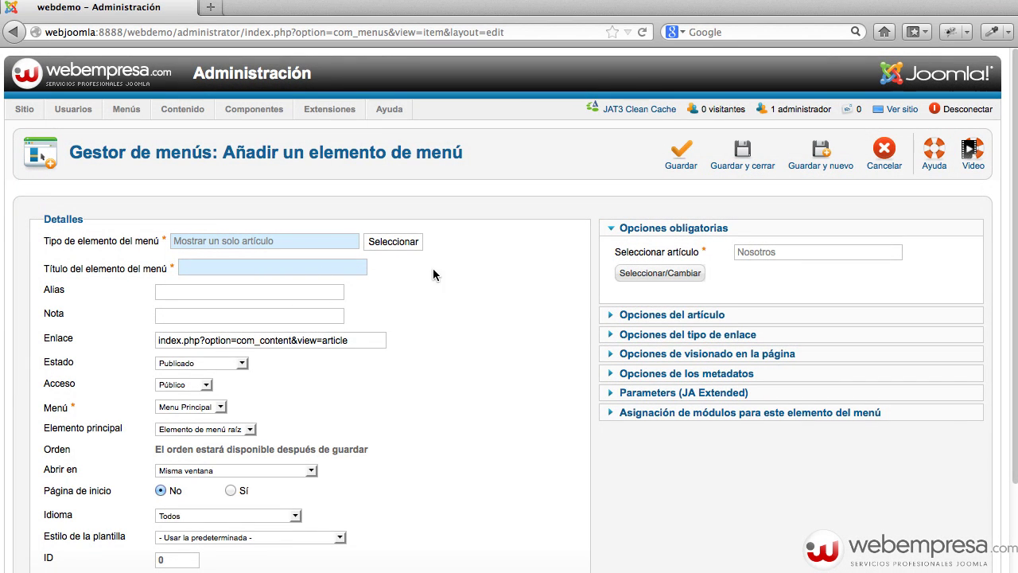
{"action": "scroll", "coordinate": [512, 310], "scroll_direction": "down", "scroll_amount": 3}
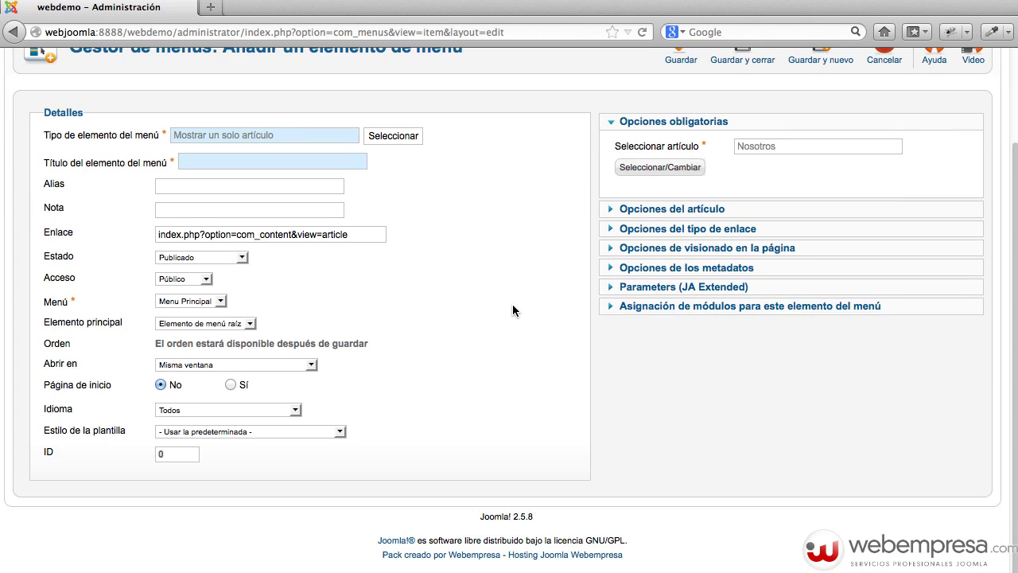
{"action": "scroll", "coordinate": [512, 310], "scroll_direction": "up", "scroll_amount": 3}
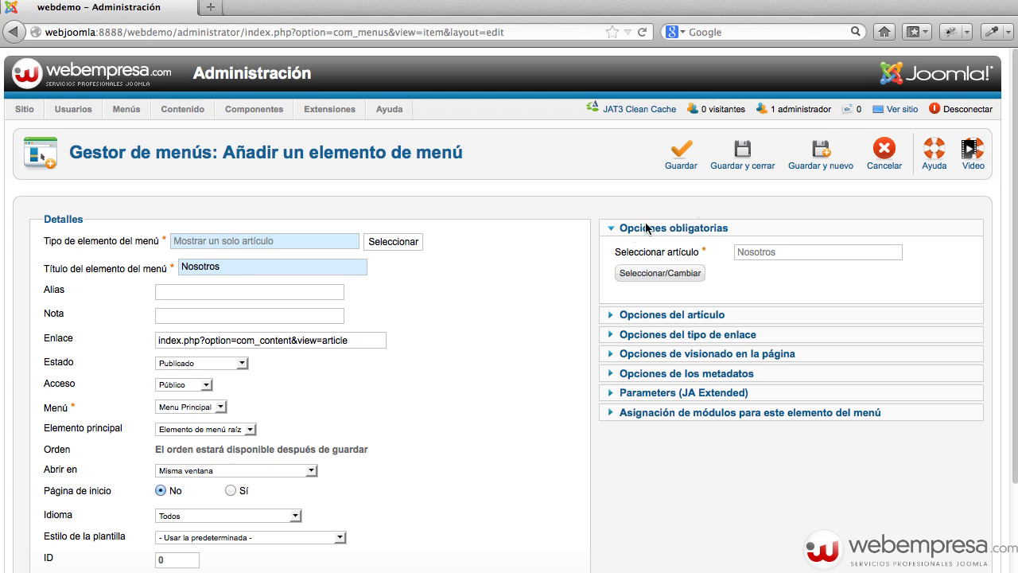
{"action": "left_click", "coordinate": [749, 167]}
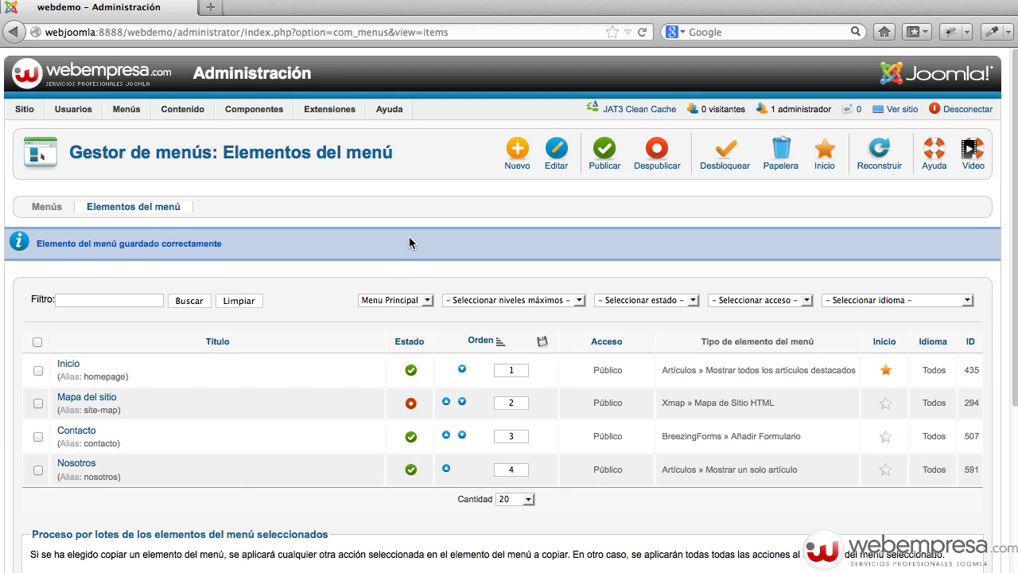
Open the public site in a new tab alongside the administration tab.
{"action": "left_click", "coordinate": [894, 108]}
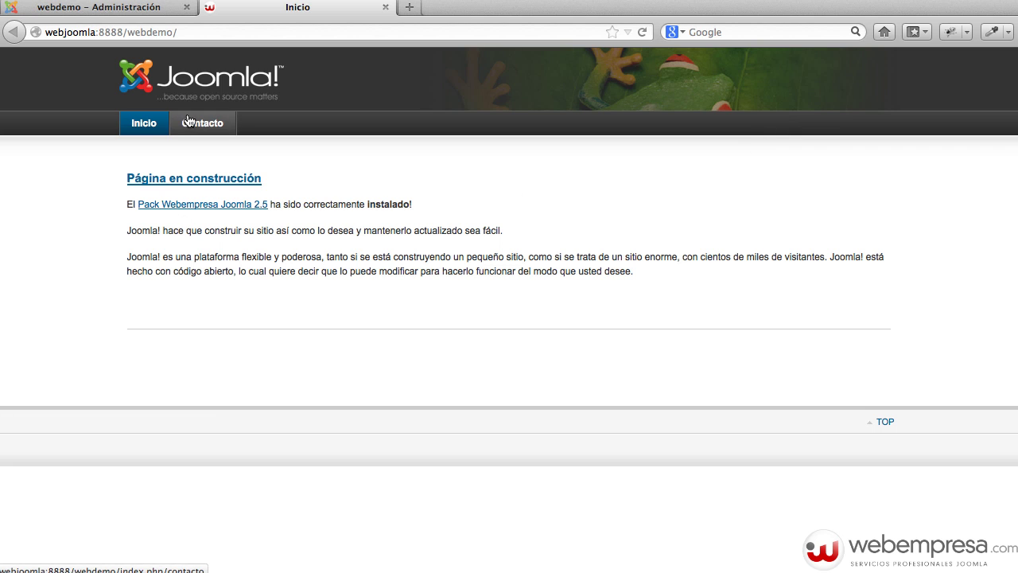
{"action": "left_click", "coordinate": [136, 10]}
{"action": "mouse_move", "coordinate": [329, 109]}
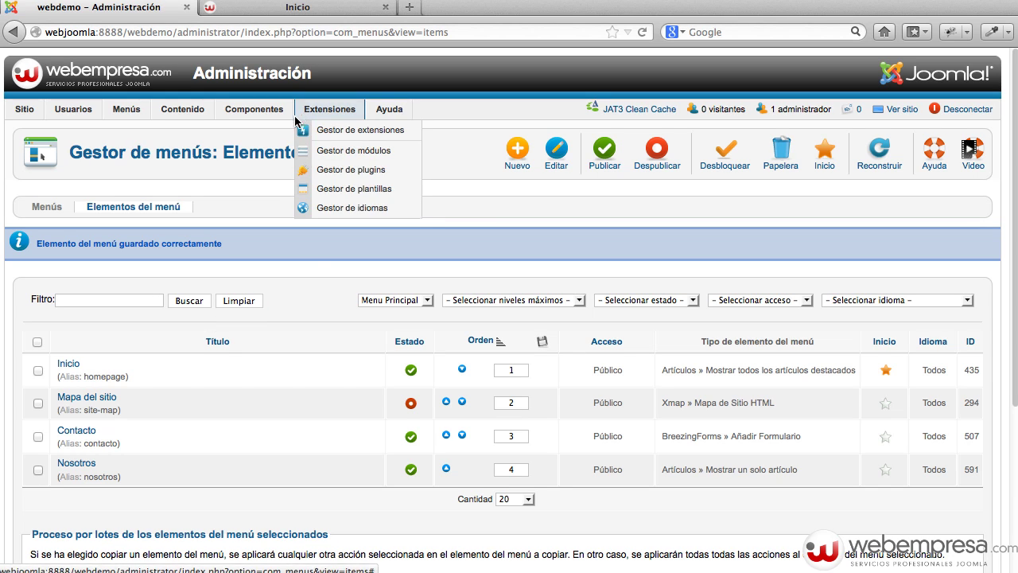
{"action": "left_click", "coordinate": [293, 10]}
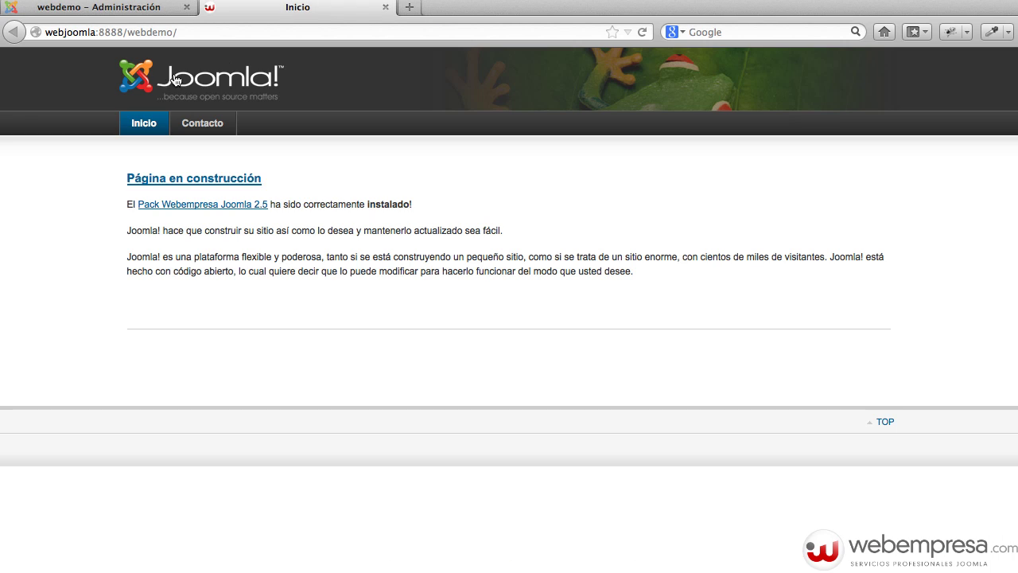
{"action": "left_click", "coordinate": [133, 13]}
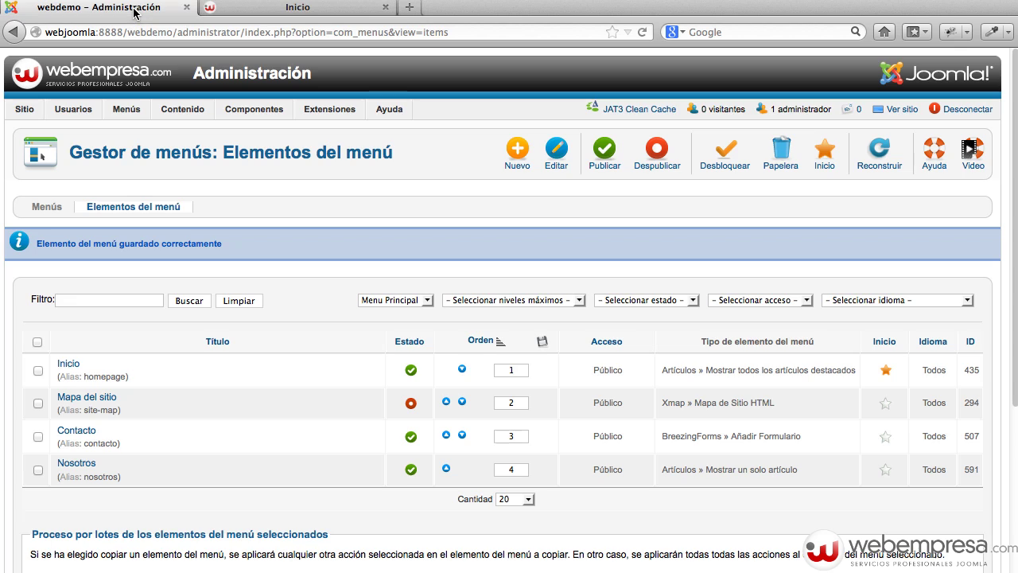
Clear the JAT3 cache, reload the front page to see the Nosotros link, then open the template manager.
{"action": "left_click", "coordinate": [637, 111]}
{"action": "left_click", "coordinate": [572, 279]}
{"action": "left_click", "coordinate": [290, 8]}
{"action": "key", "text": "super+r"}
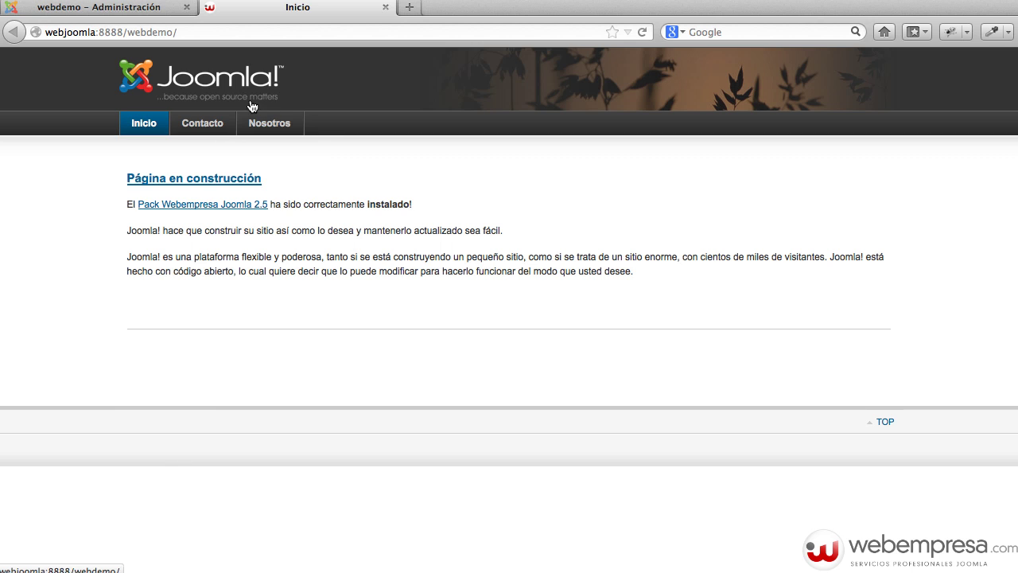
{"action": "left_click", "coordinate": [153, 9]}
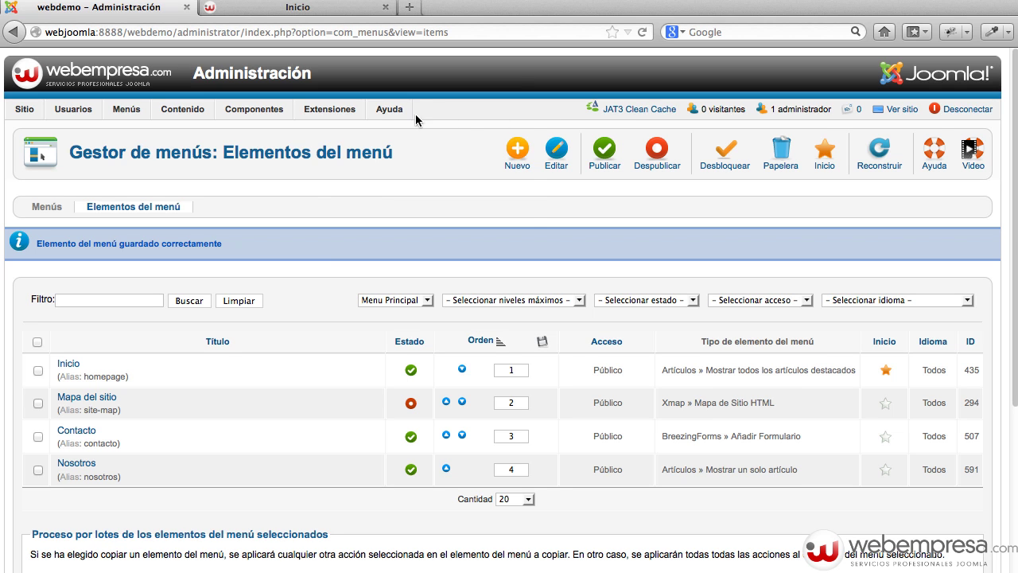
{"action": "mouse_move", "coordinate": [342, 116]}
{"action": "left_click", "coordinate": [350, 189]}
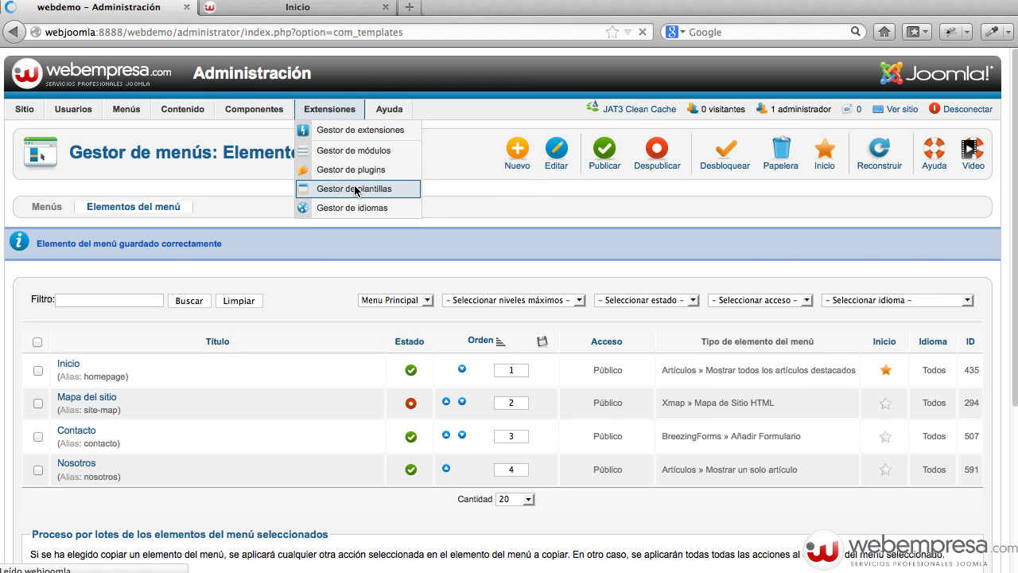
Set JA_Purity_ii - Defecto to Cache Mode Disabled and Development Mode Yes, then save and close.
{"action": "scroll", "coordinate": [362, 357], "scroll_direction": "down", "scroll_amount": 3}
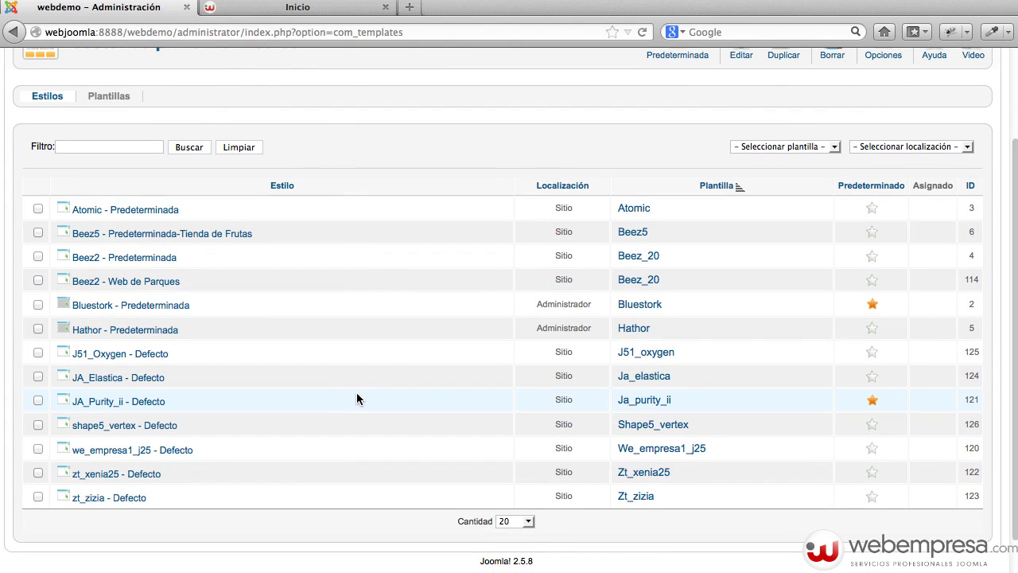
{"action": "left_click", "coordinate": [104, 406]}
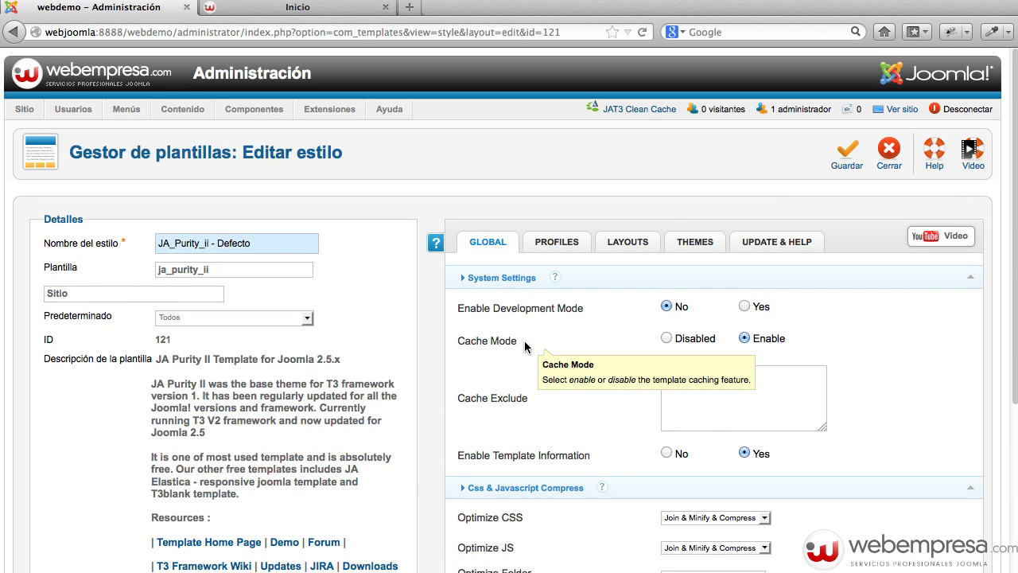
{"action": "left_click", "coordinate": [667, 338]}
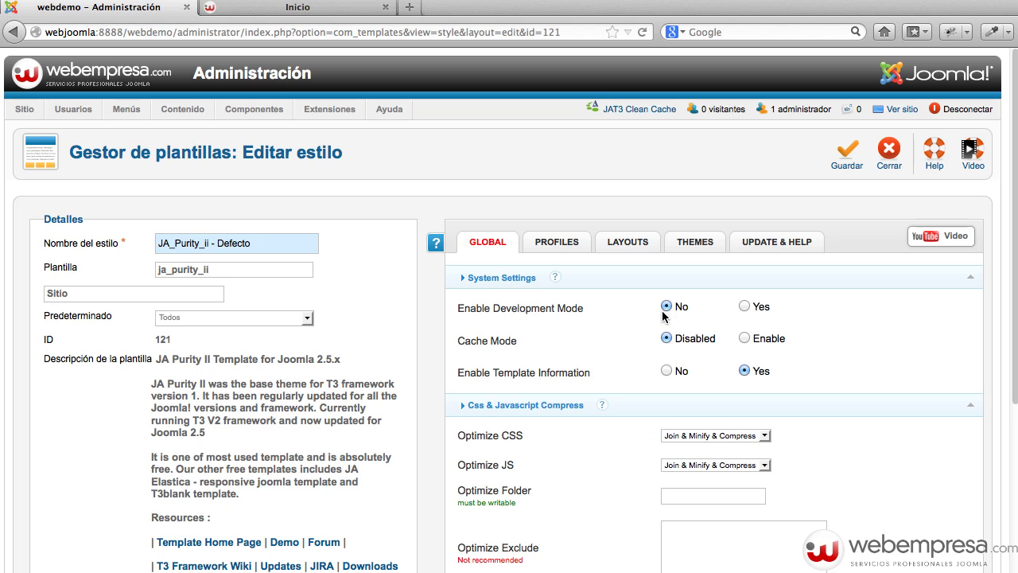
{"action": "left_click", "coordinate": [745, 307]}
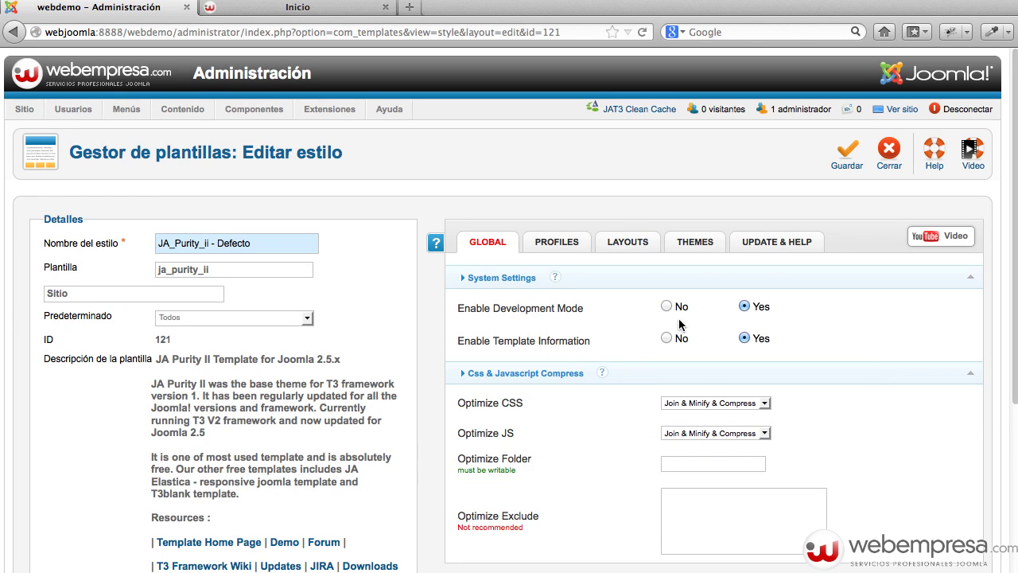
{"action": "left_click", "coordinate": [847, 157]}
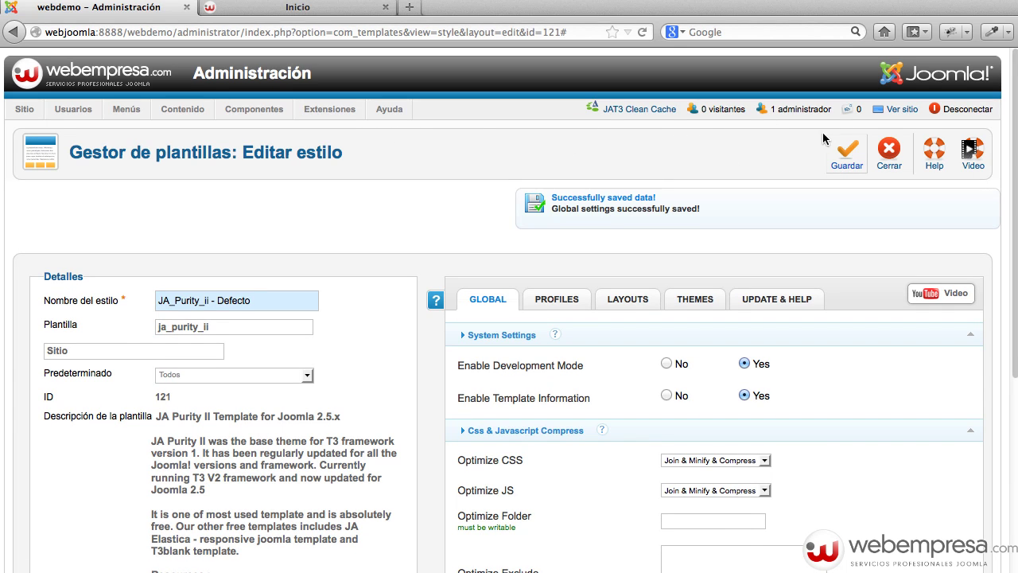
{"action": "left_click", "coordinate": [889, 150]}
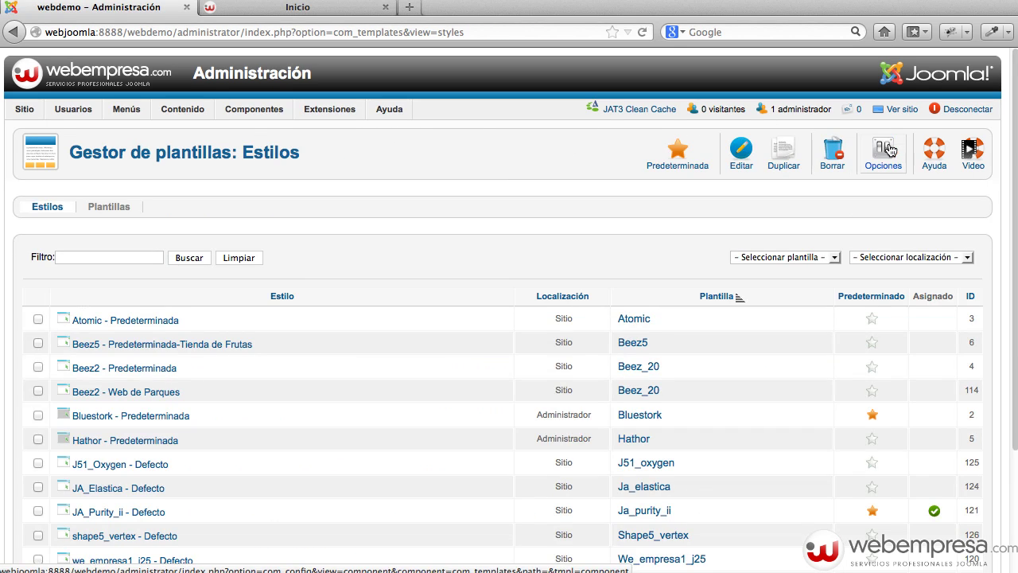
Move Nosotros up one place in Menu Principal's item list.
{"action": "mouse_move", "coordinate": [105, 118]}
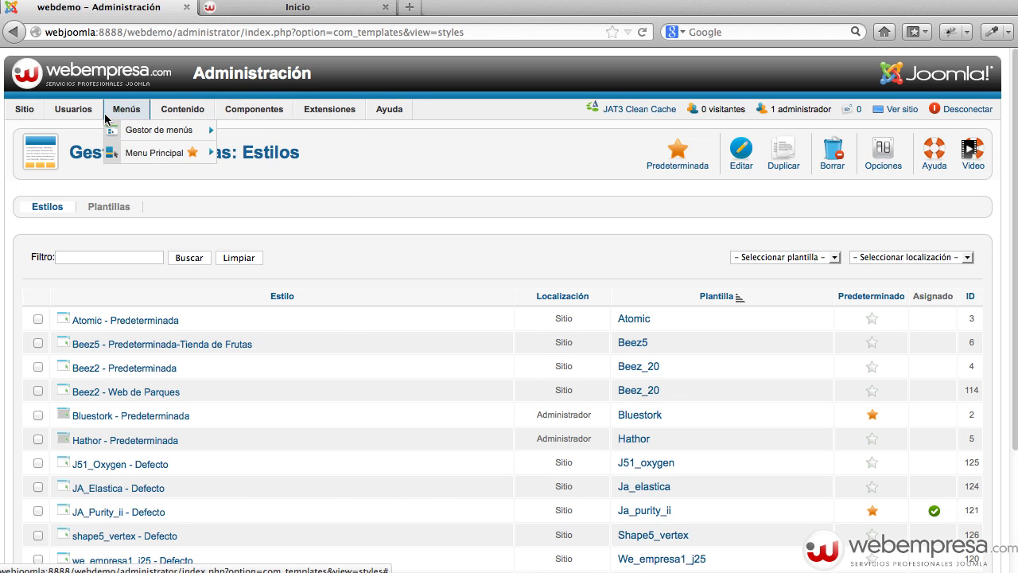
{"action": "left_click", "coordinate": [125, 130]}
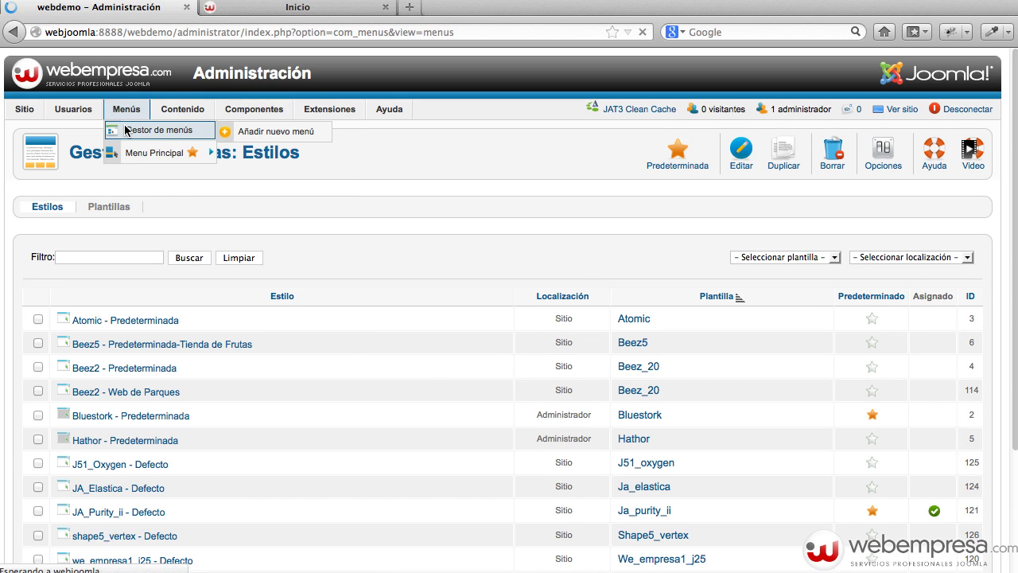
{"action": "left_click", "coordinate": [87, 308]}
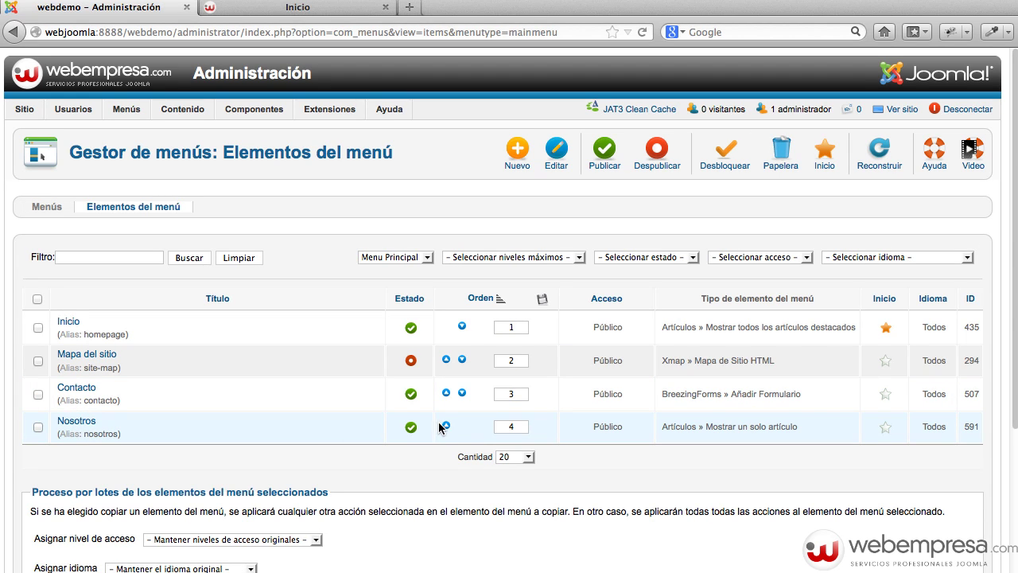
{"action": "left_click", "coordinate": [446, 426]}
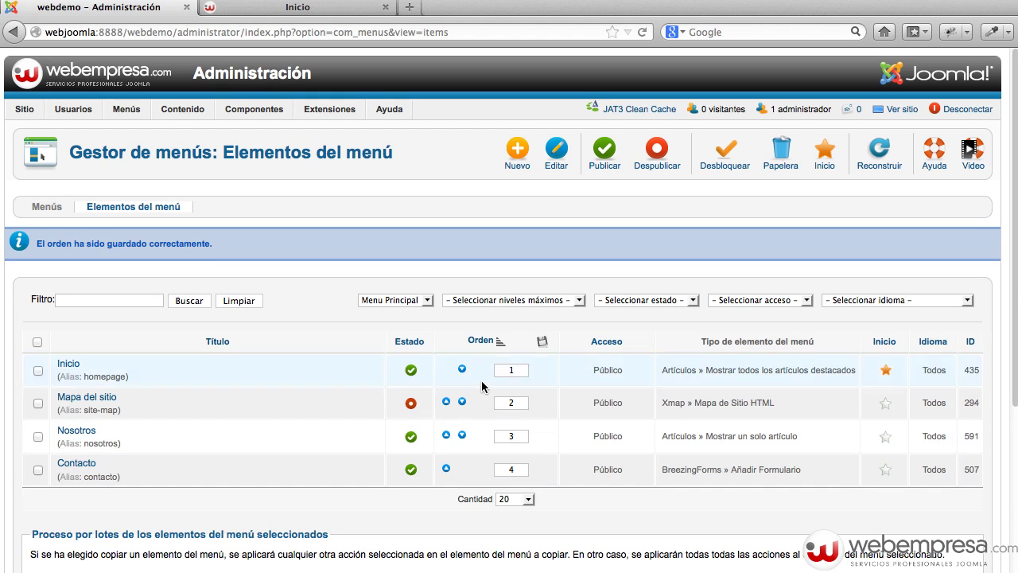
Sort the menu items by Orden, save the new order, and view the site.
{"action": "left_click", "coordinate": [479, 339]}
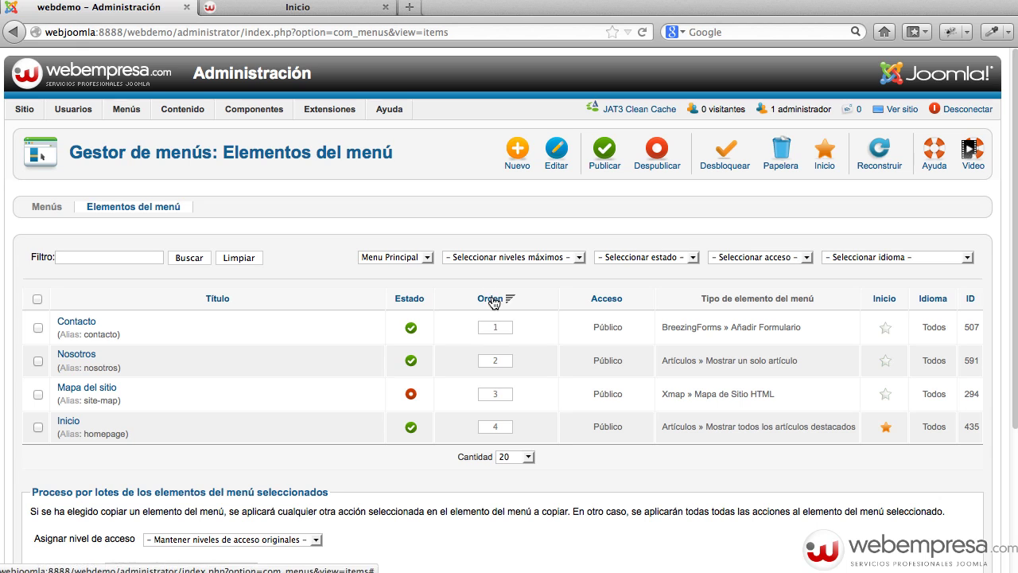
{"action": "left_click", "coordinate": [492, 300]}
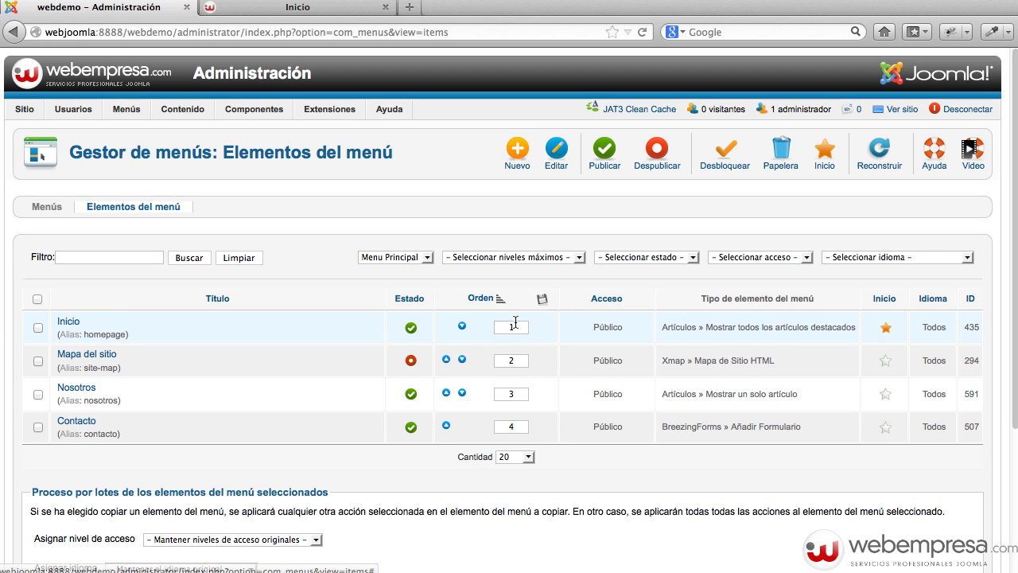
{"action": "left_click", "coordinate": [513, 327]}
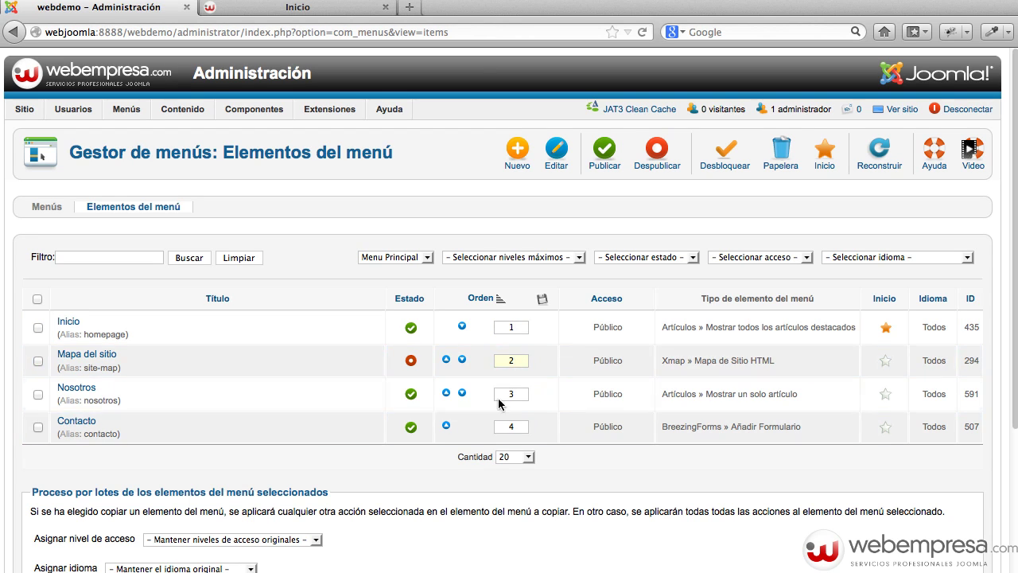
{"action": "left_click", "coordinate": [542, 304]}
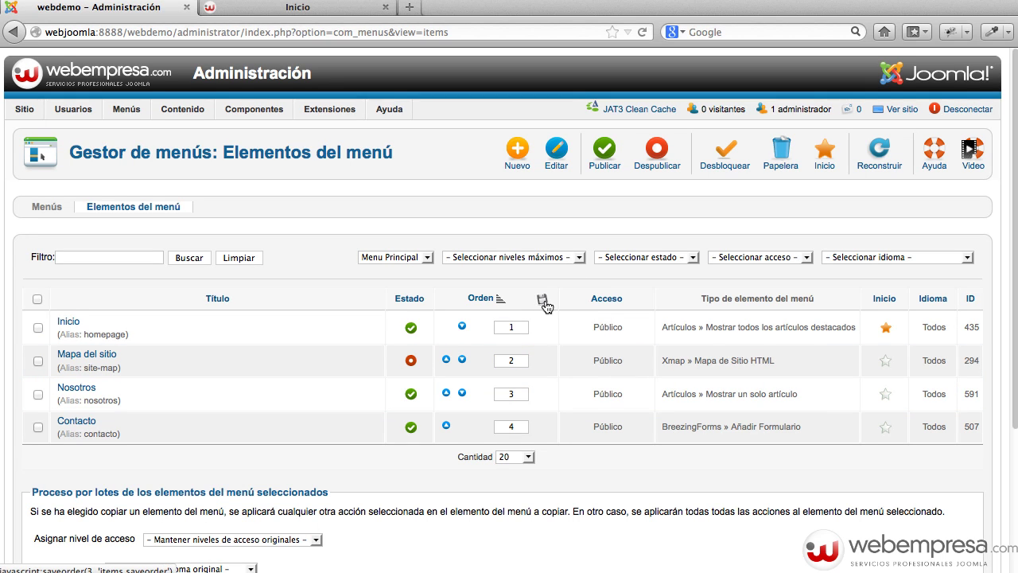
{"action": "left_click", "coordinate": [902, 109]}
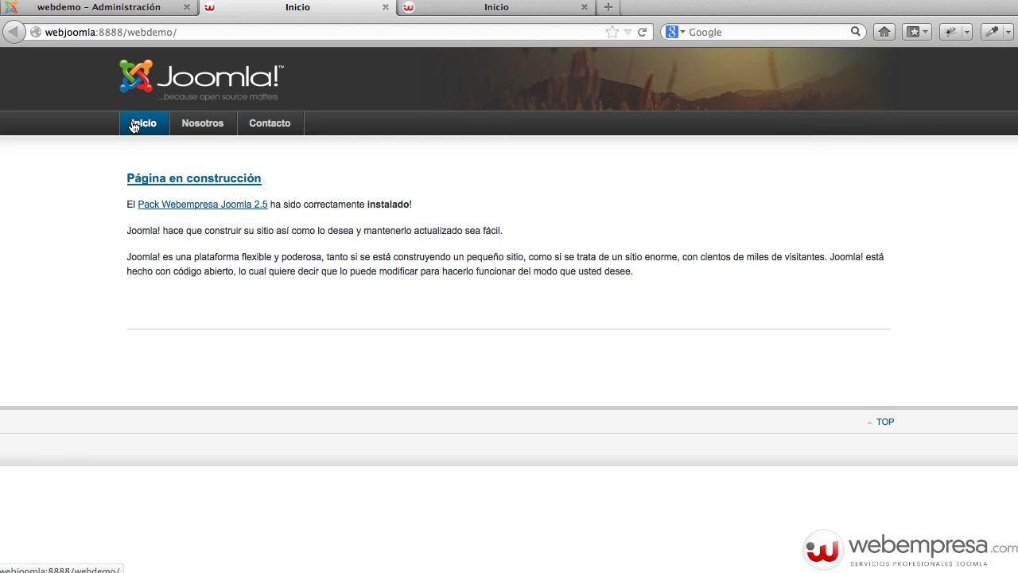
Open the Servicio 1 article from the article manager in the administration.
{"action": "left_click", "coordinate": [137, 16]}
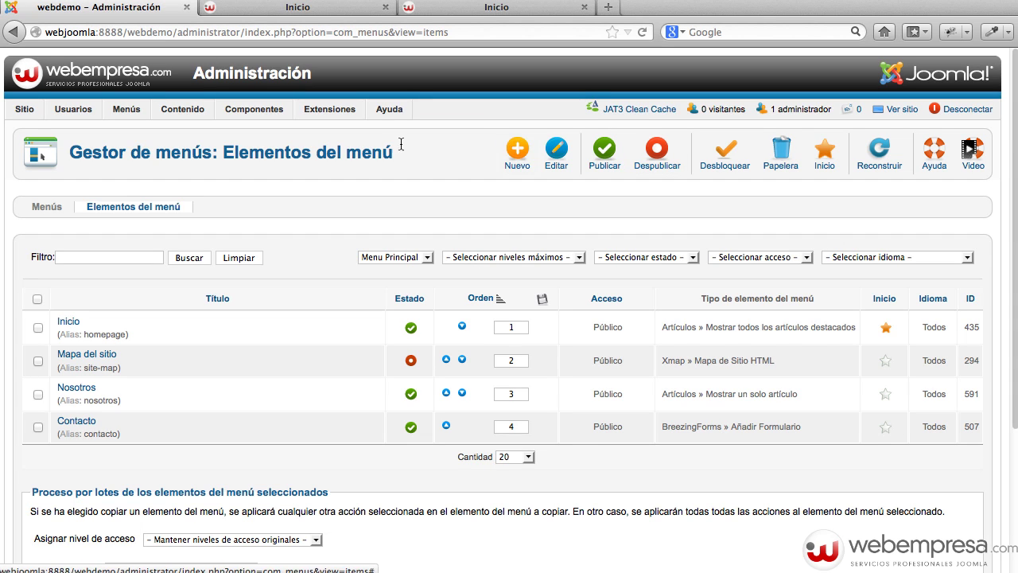
{"action": "mouse_move", "coordinate": [195, 111]}
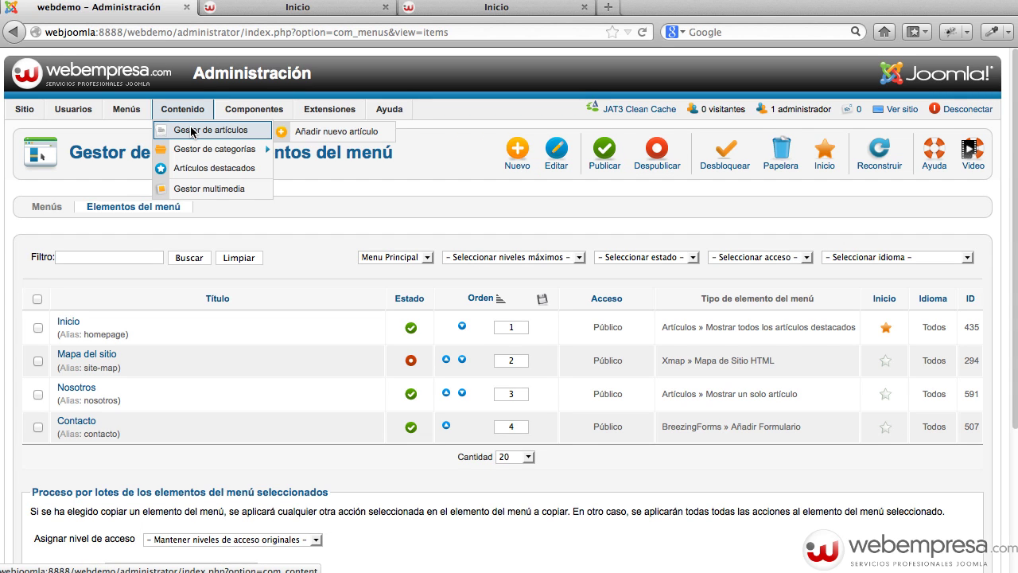
{"action": "left_click", "coordinate": [192, 132]}
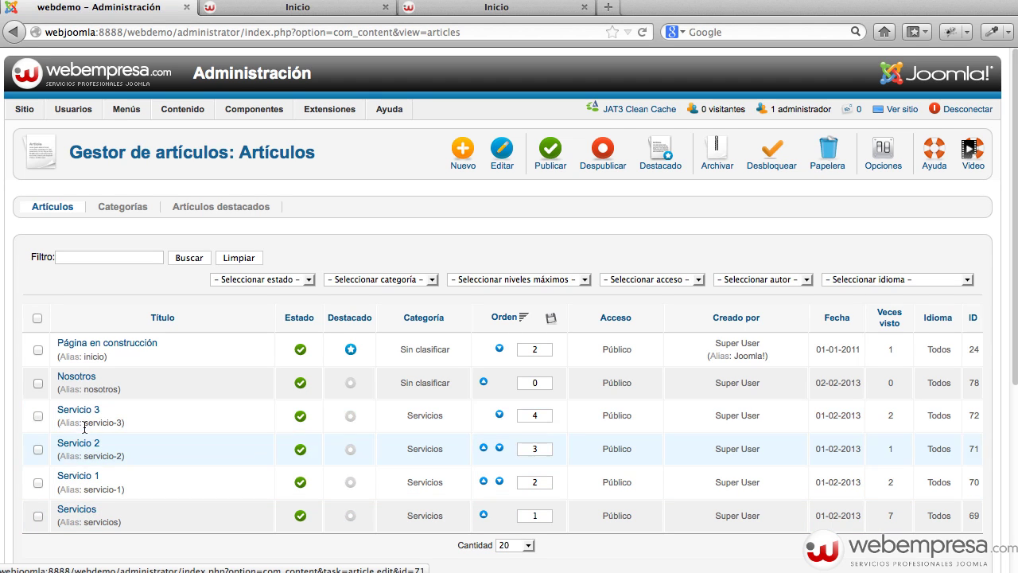
{"action": "left_click", "coordinate": [76, 478]}
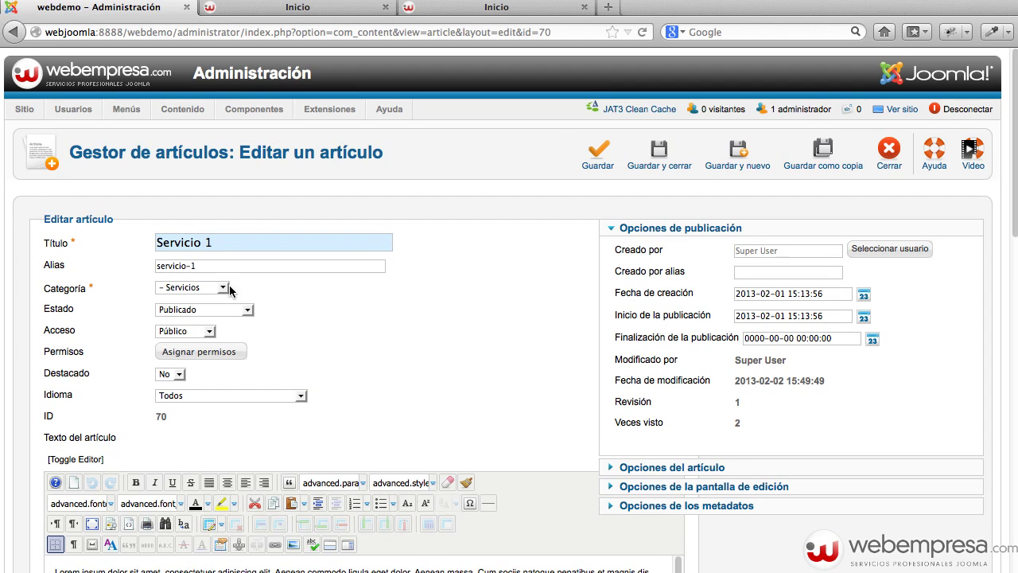
Look over Servicio 1, close it, and open the Servicios article (ID 69) for editing.
{"action": "scroll", "coordinate": [239, 319], "scroll_direction": "down", "scroll_amount": 3}
{"action": "scroll", "coordinate": [250, 338], "scroll_direction": "down", "scroll_amount": 1}
{"action": "scroll", "coordinate": [227, 443], "scroll_direction": "down", "scroll_amount": 1}
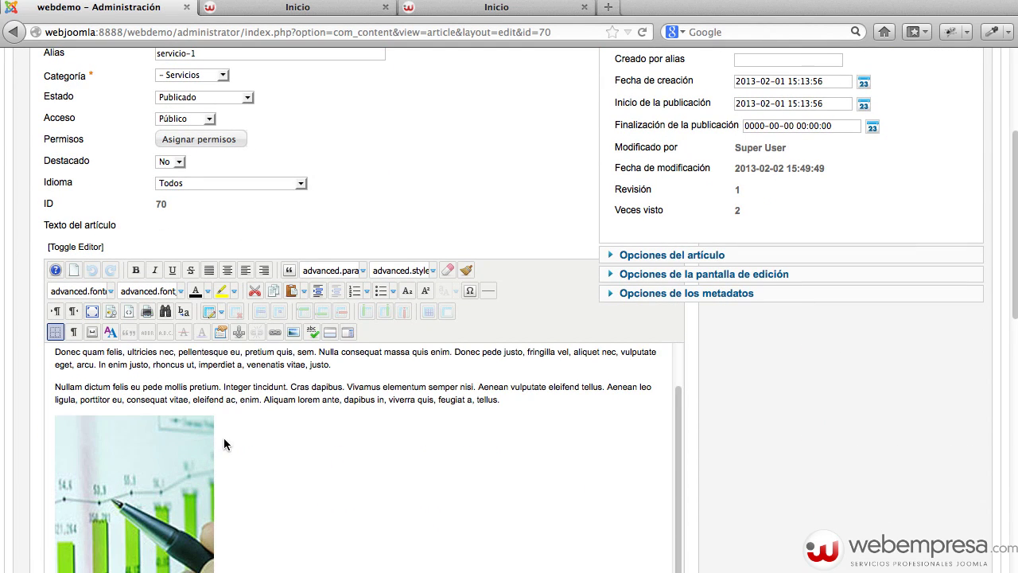
{"action": "scroll", "coordinate": [721, 361], "scroll_direction": "up", "scroll_amount": 4}
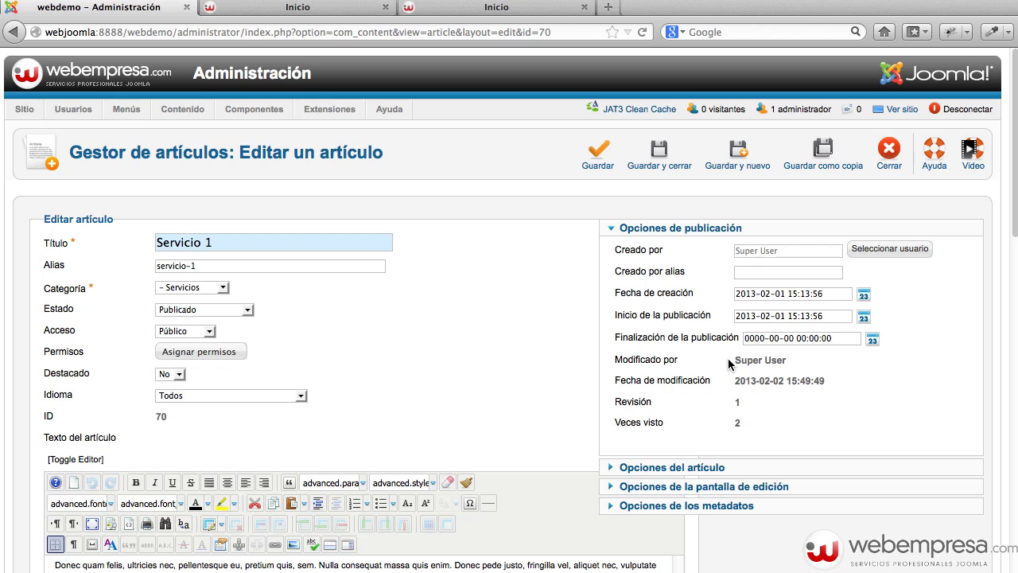
{"action": "left_click", "coordinate": [889, 148]}
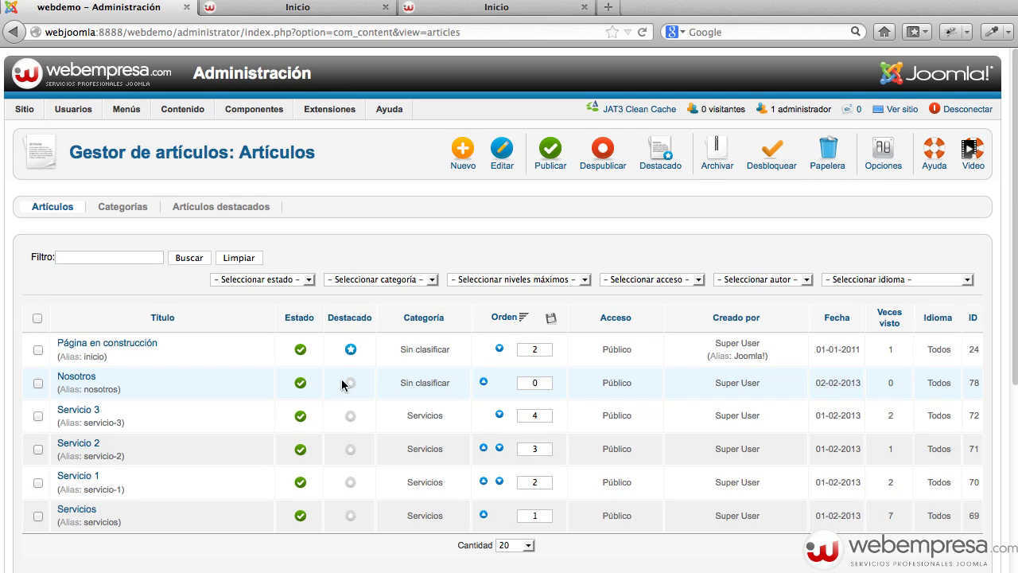
{"action": "left_click", "coordinate": [86, 513]}
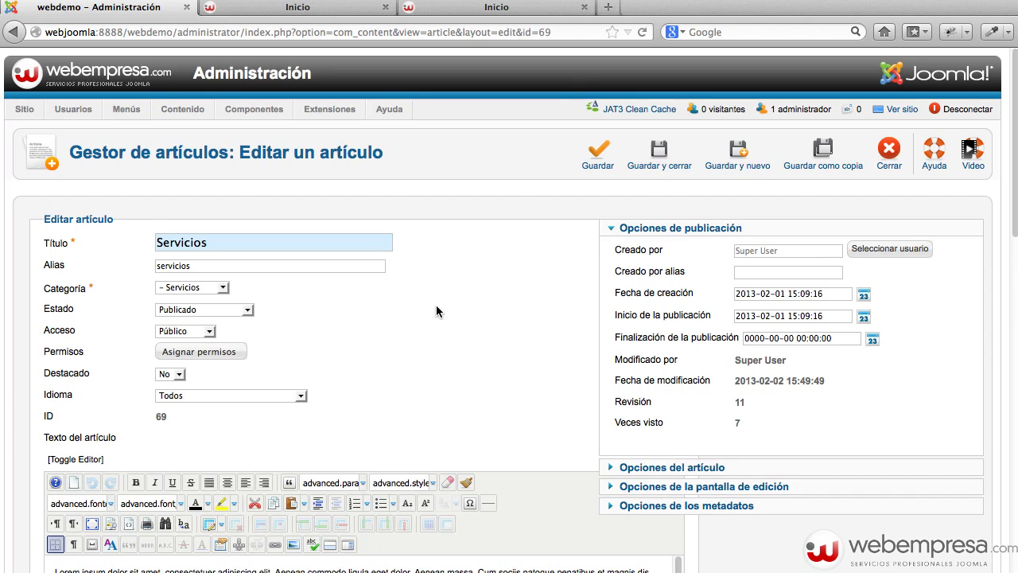
{"action": "scroll", "coordinate": [387, 361], "scroll_direction": "down", "scroll_amount": 5}
Insert an empty 3-column, 2-row table below the article's last paragraph.
{"action": "left_click", "coordinate": [313, 507]}
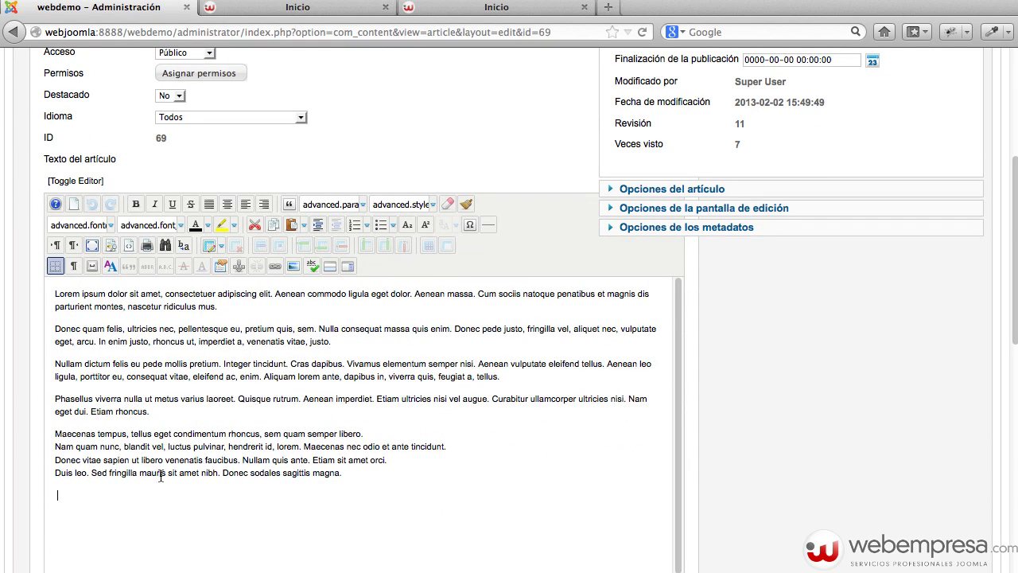
{"action": "left_click", "coordinate": [210, 246]}
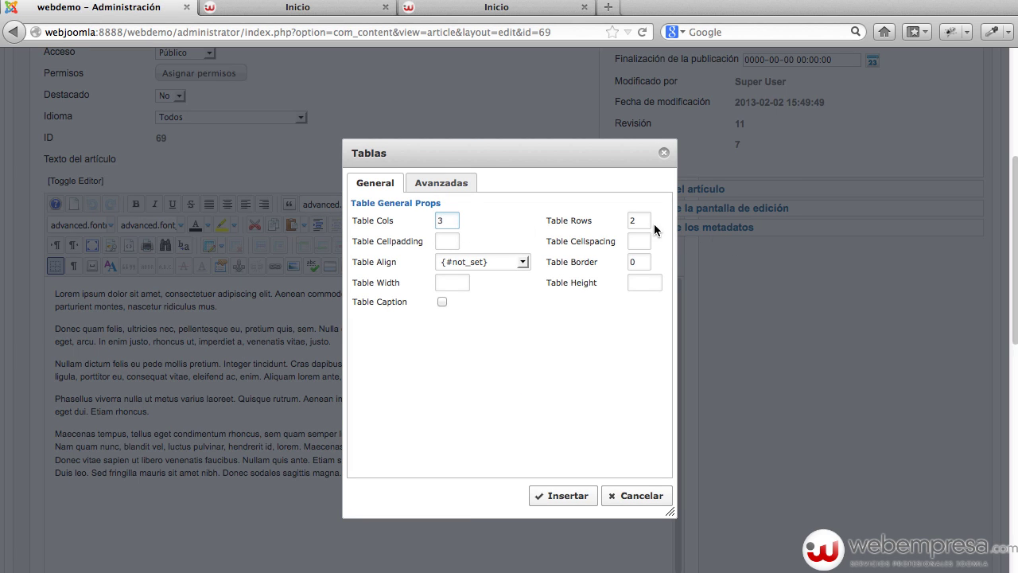
{"action": "left_click", "coordinate": [566, 495]}
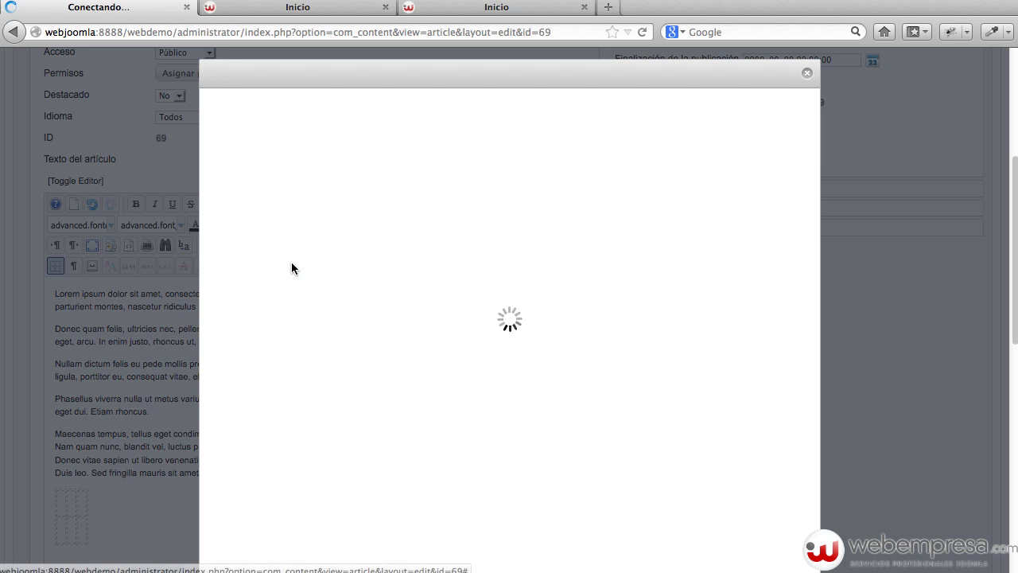
Insert servicio1.jpg, servicio2.jpg and servicio3.jpg into the table's three top cells.
{"action": "left_click", "coordinate": [291, 263]}
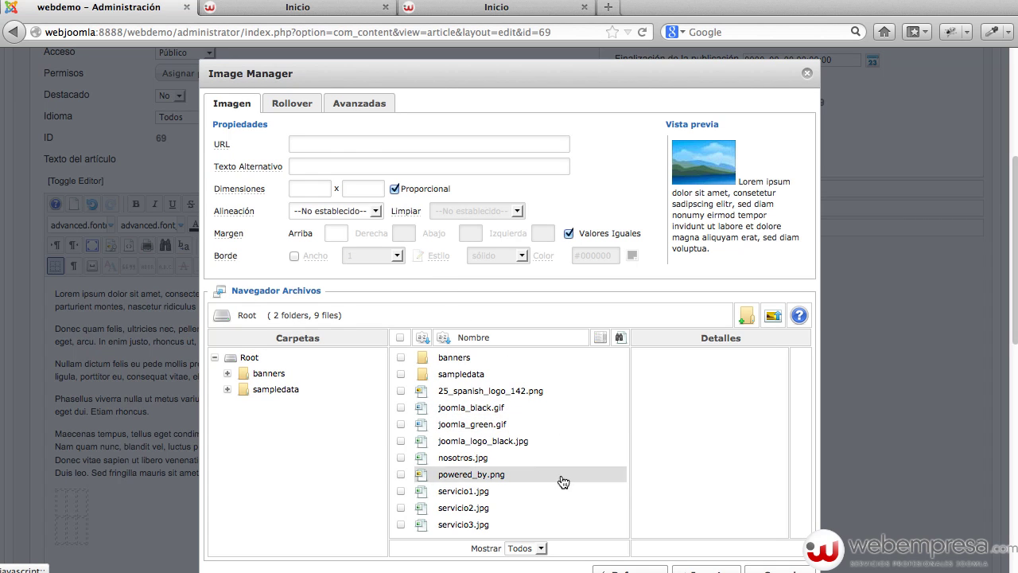
{"action": "left_click", "coordinate": [477, 493]}
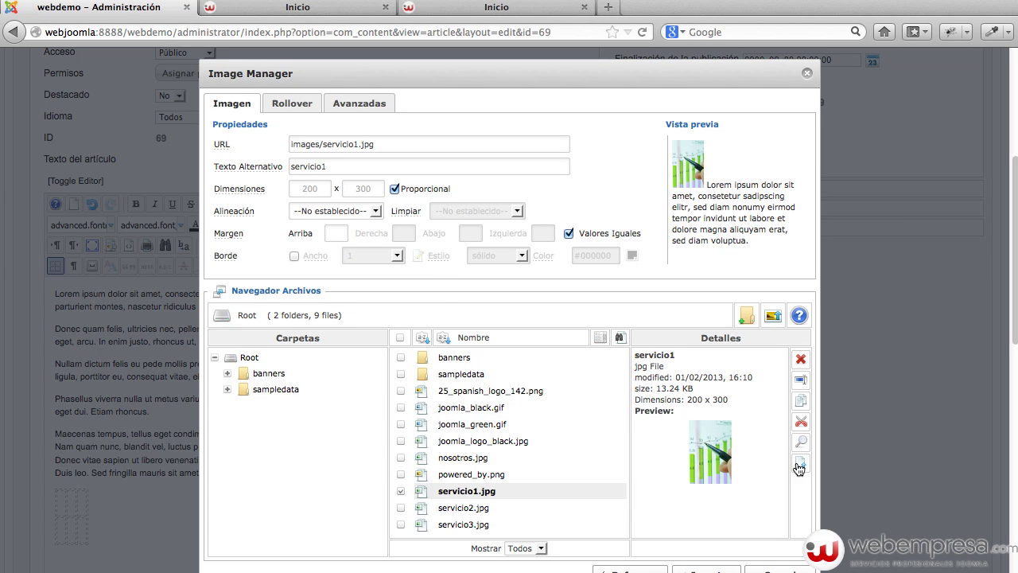
{"action": "left_click", "coordinate": [708, 570]}
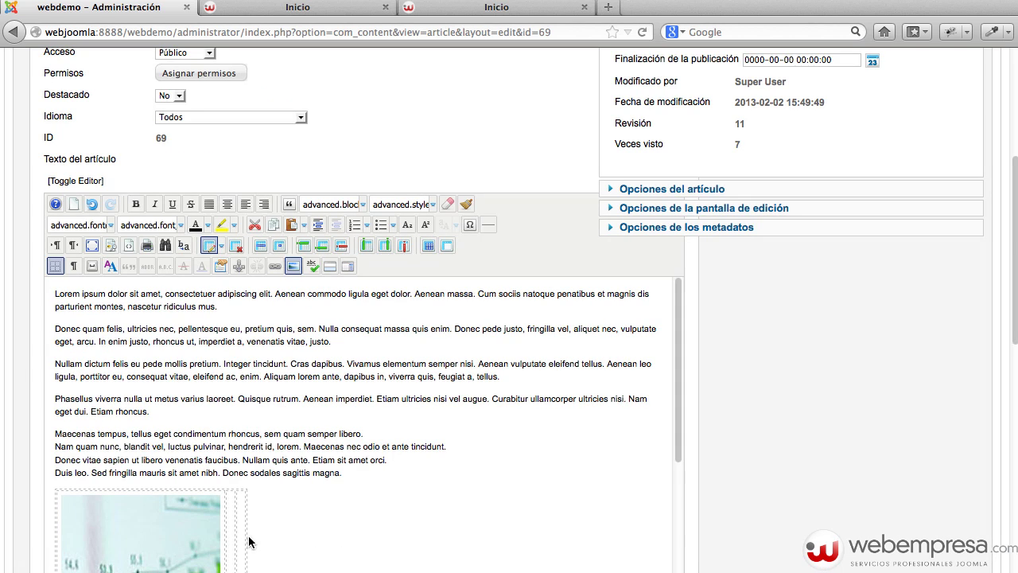
{"action": "left_click", "coordinate": [294, 265]}
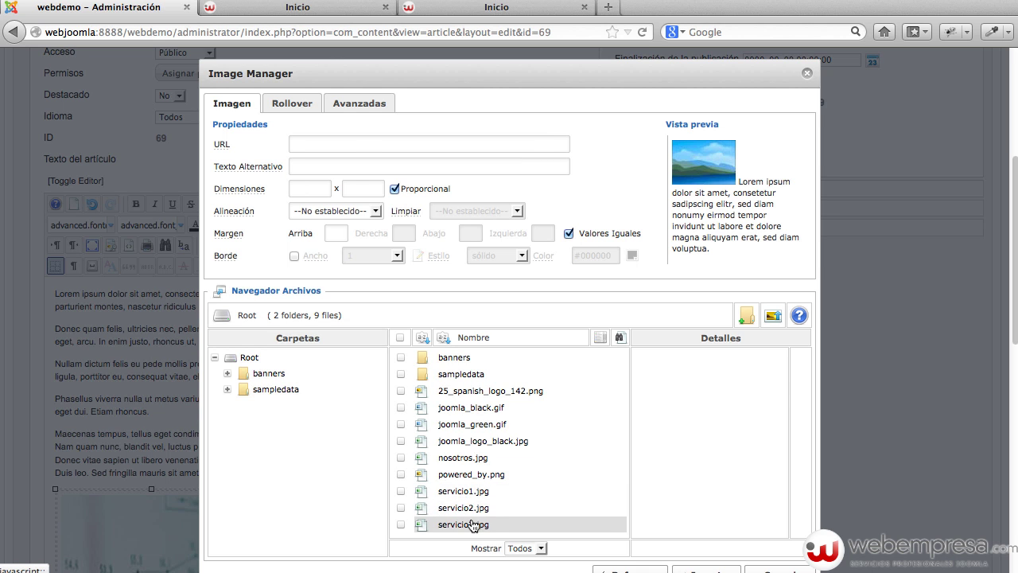
{"action": "left_click", "coordinate": [477, 509]}
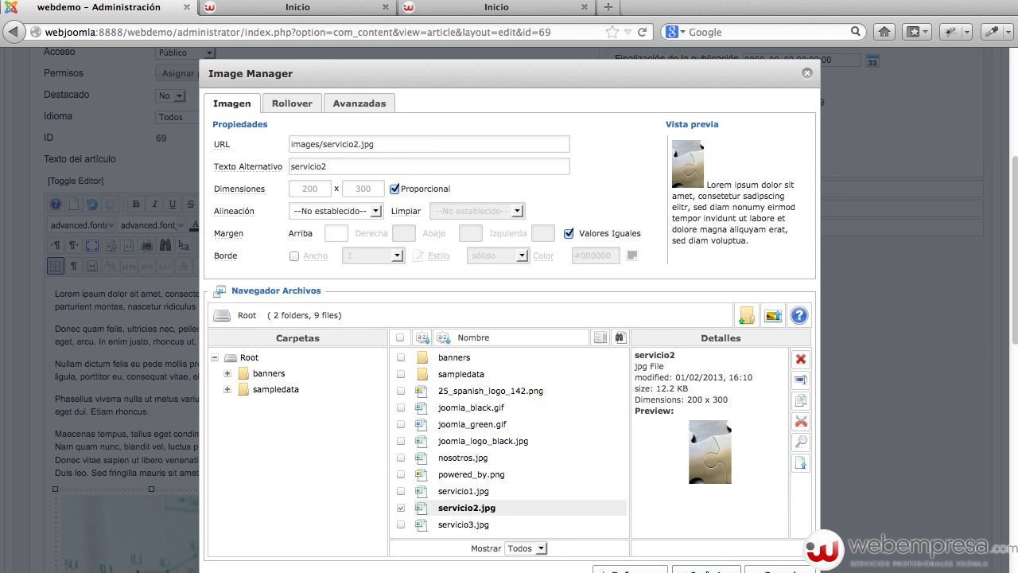
{"action": "left_click", "coordinate": [707, 570]}
{"action": "scroll", "coordinate": [648, 455], "scroll_direction": "down", "scroll_amount": 4}
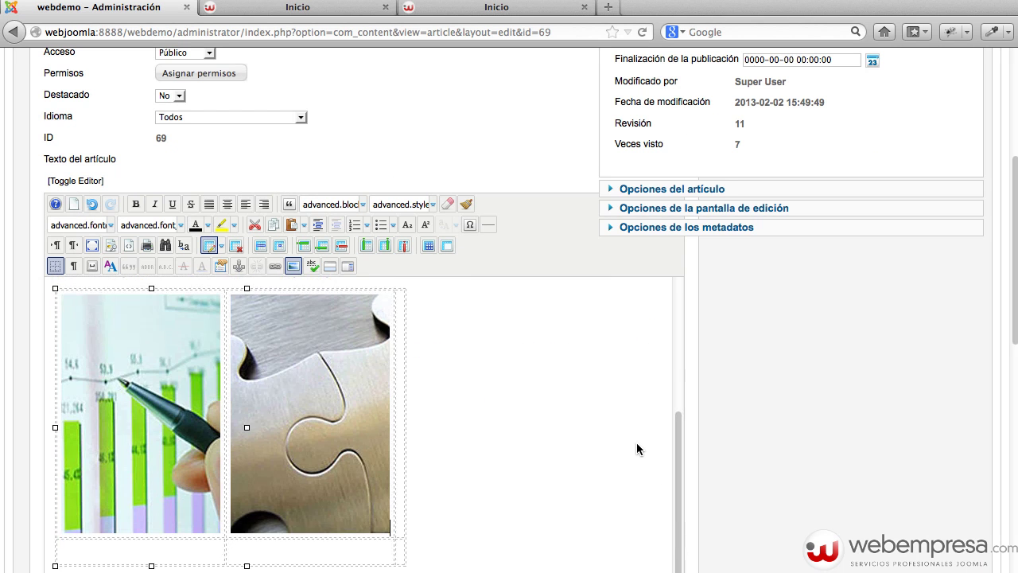
{"action": "left_click", "coordinate": [400, 466]}
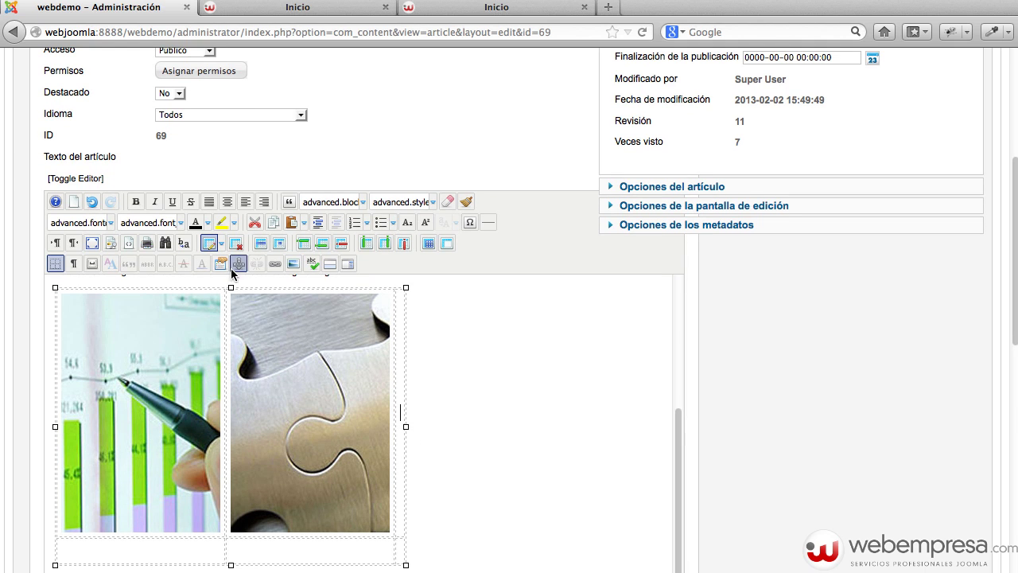
{"action": "left_click", "coordinate": [294, 264]}
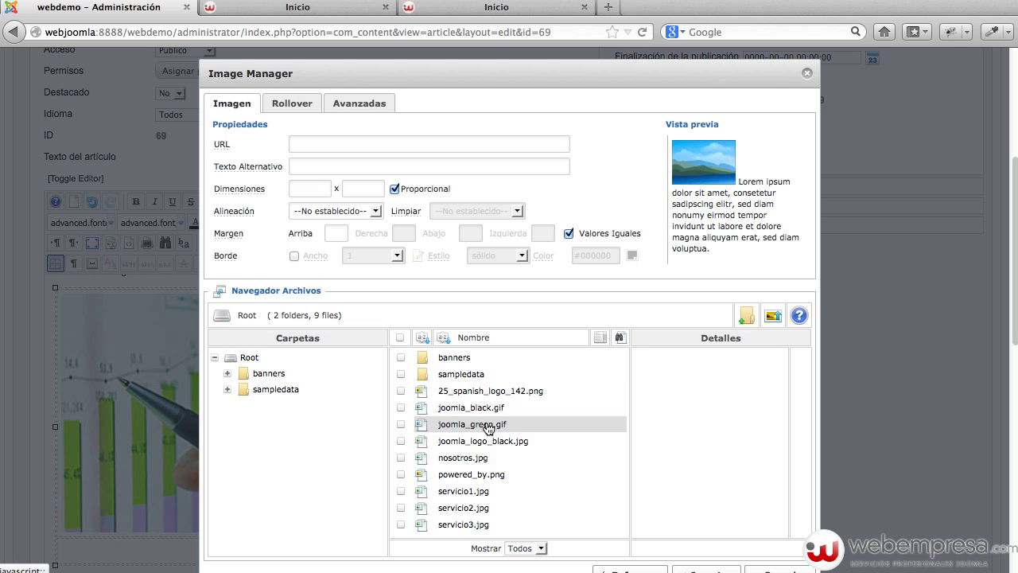
{"action": "left_click", "coordinate": [468, 524]}
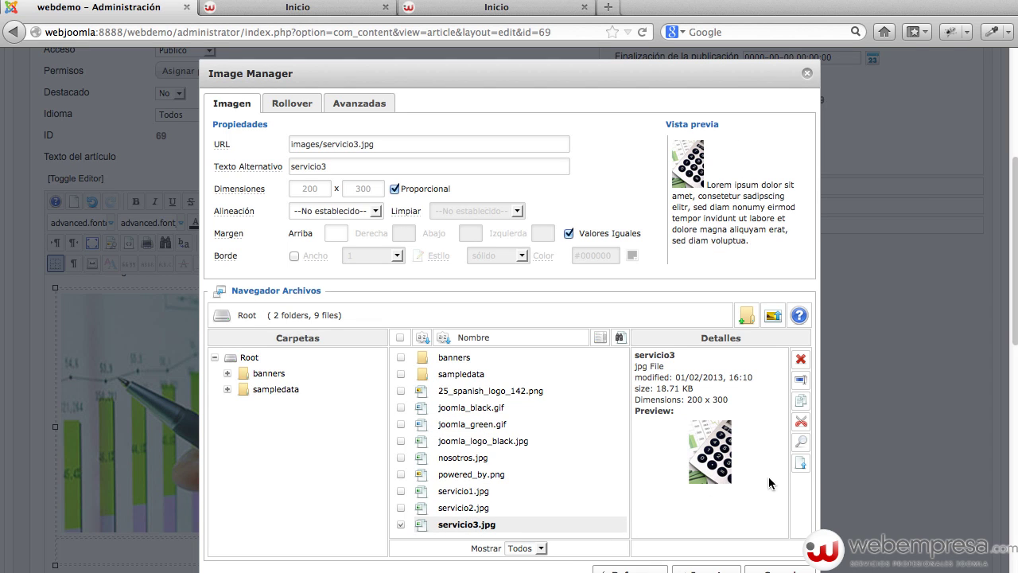
{"action": "left_click", "coordinate": [702, 568]}
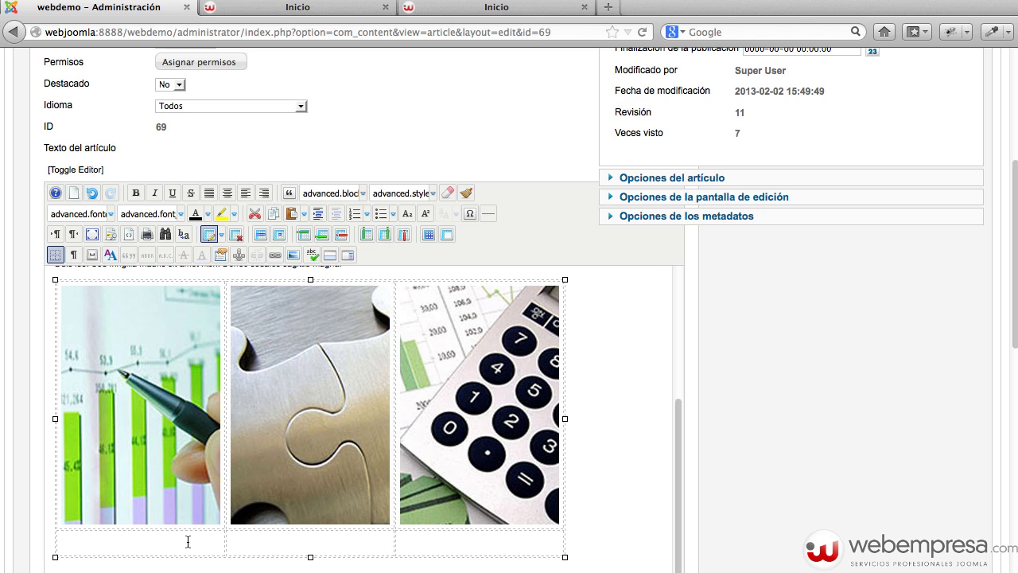
Type the captions Servicio 1, Servicio 2 and Servicio 3 in the cells beneath the images.
{"action": "type", "text": "Servicio 1"}
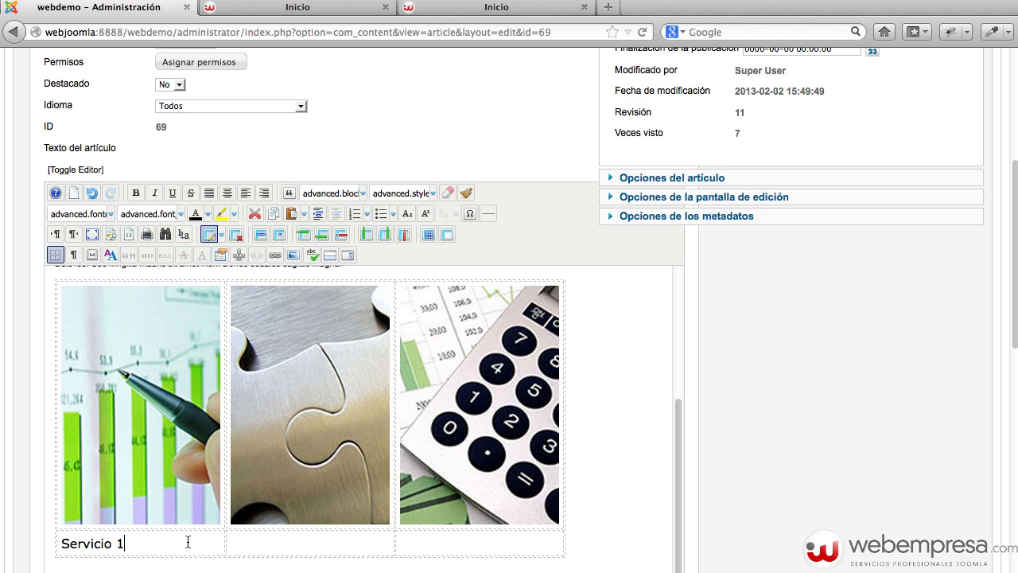
{"action": "left_click", "coordinate": [332, 533]}
{"action": "type", "text": "Servicio 1"}
{"action": "key", "text": "BackSpace"}
{"action": "type", "text": "2"}
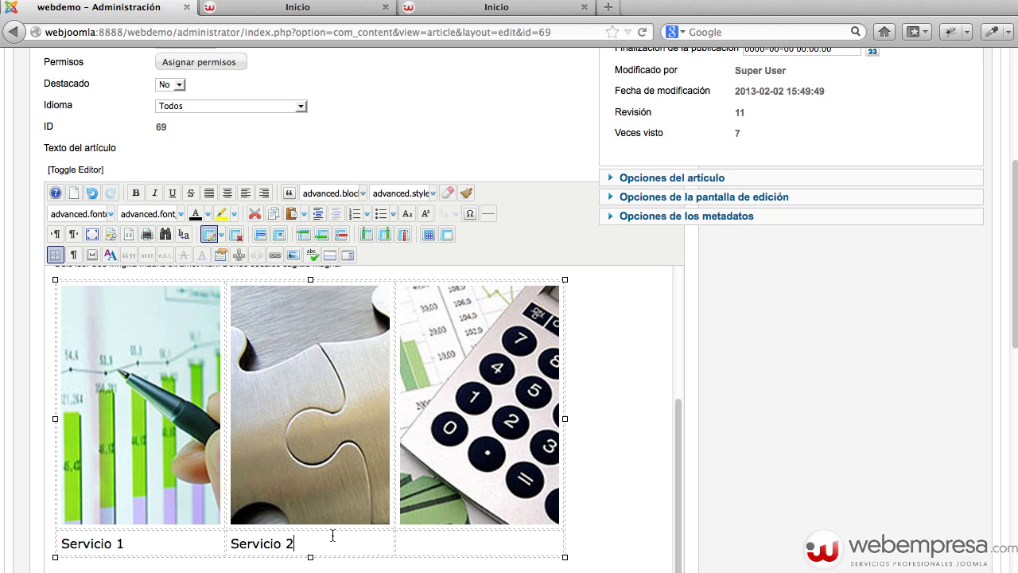
{"action": "type", "text": "Servicio 1"}
{"action": "key", "text": "BackSpace"}
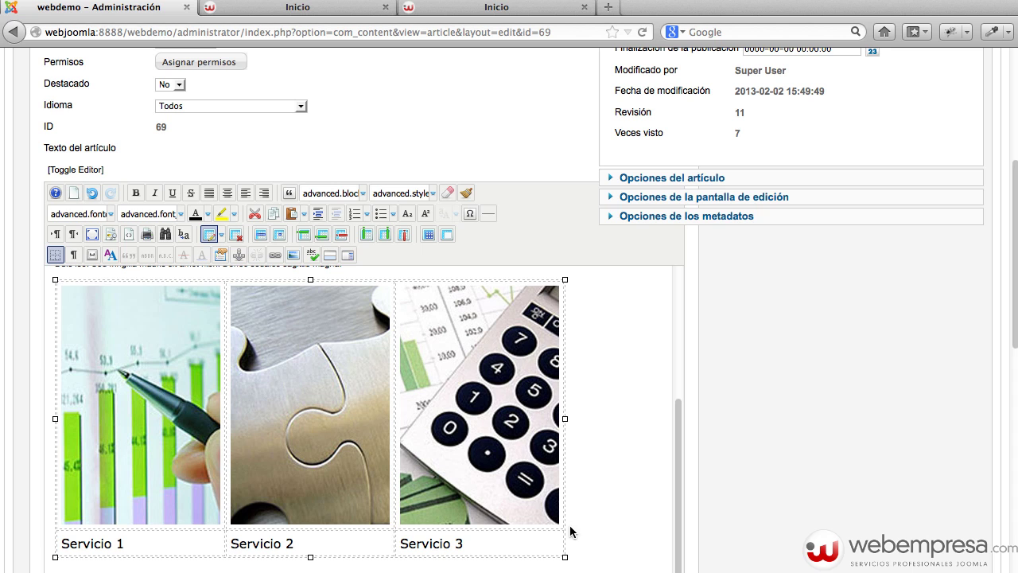
Select the whole table and centre it in the article with Align Center.
{"action": "key", "text": "super+a"}
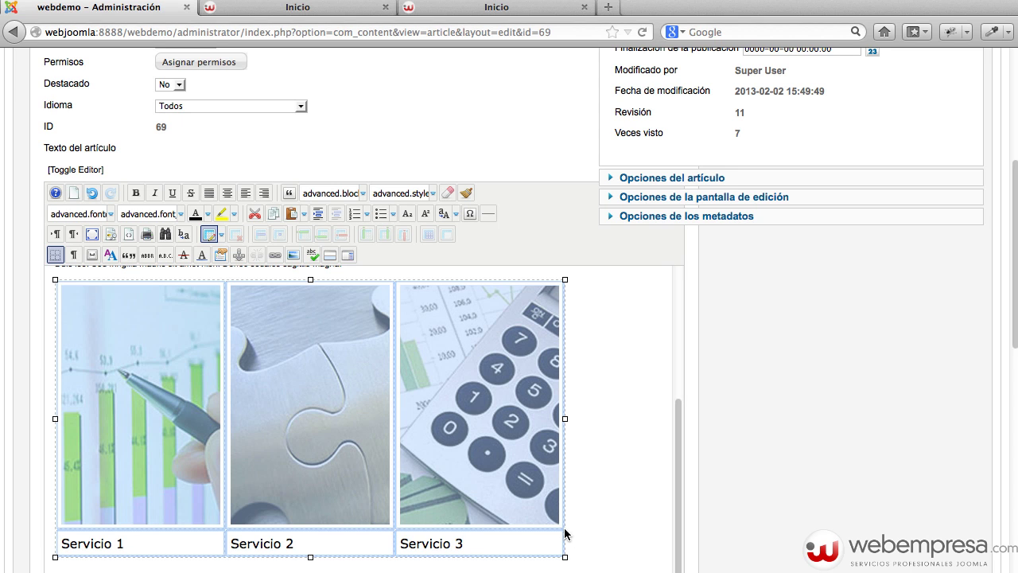
{"action": "left_click", "coordinate": [227, 194]}
{"action": "left_click", "coordinate": [232, 530]}
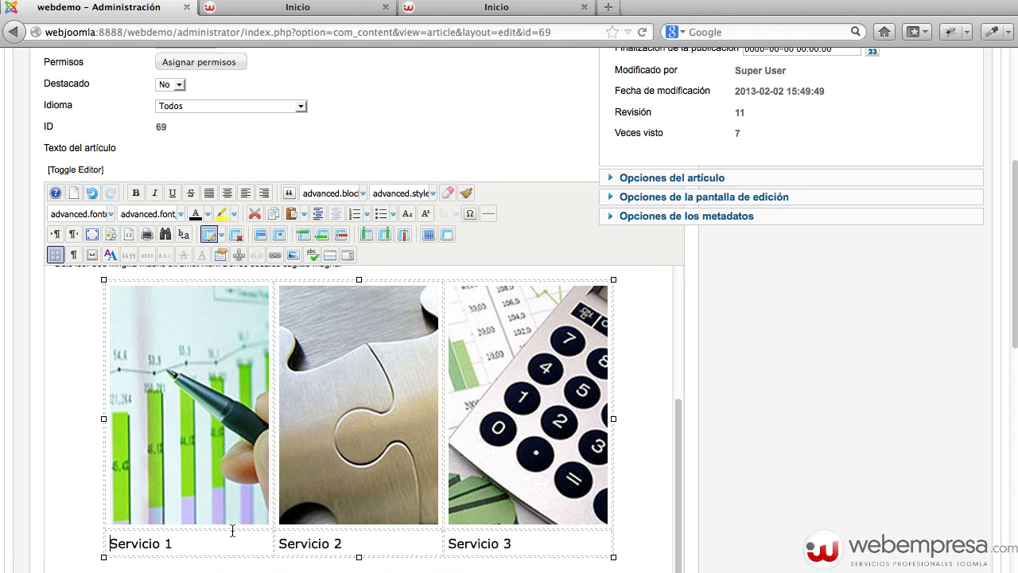
{"action": "left_click", "coordinate": [198, 462]}
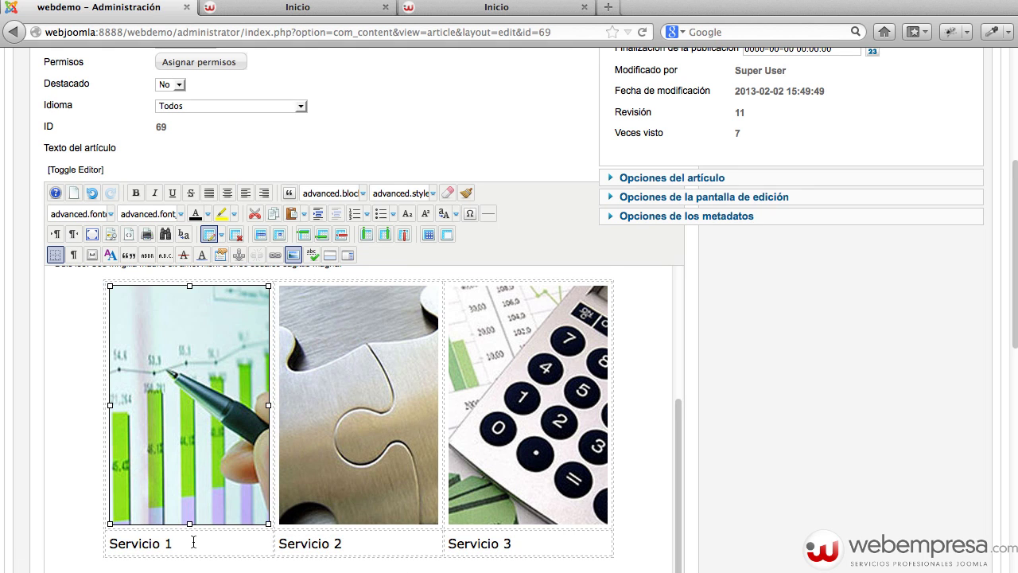
{"action": "left_click", "coordinate": [193, 542]}
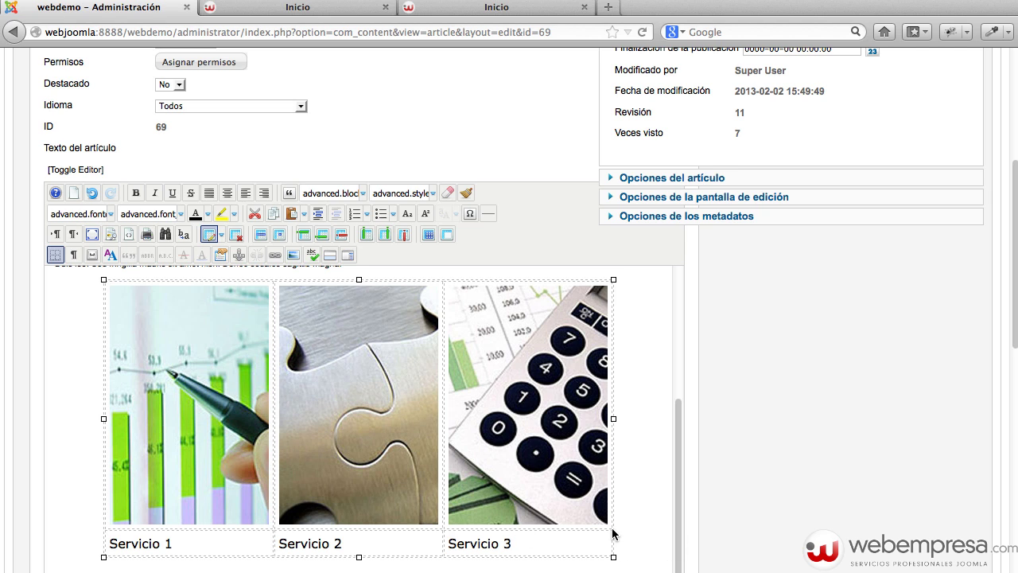
{"action": "left_click", "coordinate": [613, 534]}
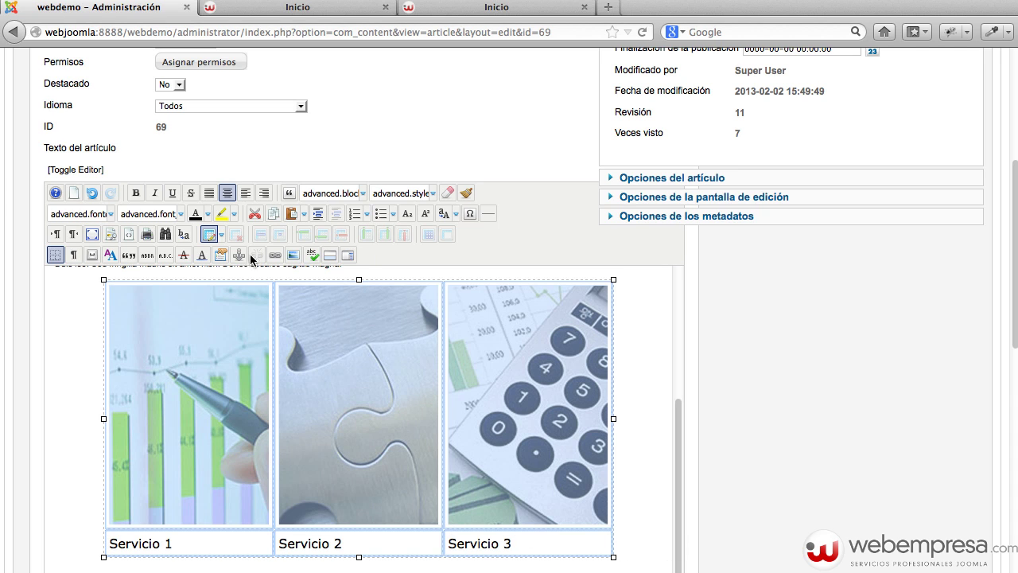
Append text-align:center; to the table's advanced style so the captions centre under the images.
{"action": "left_click", "coordinate": [212, 236]}
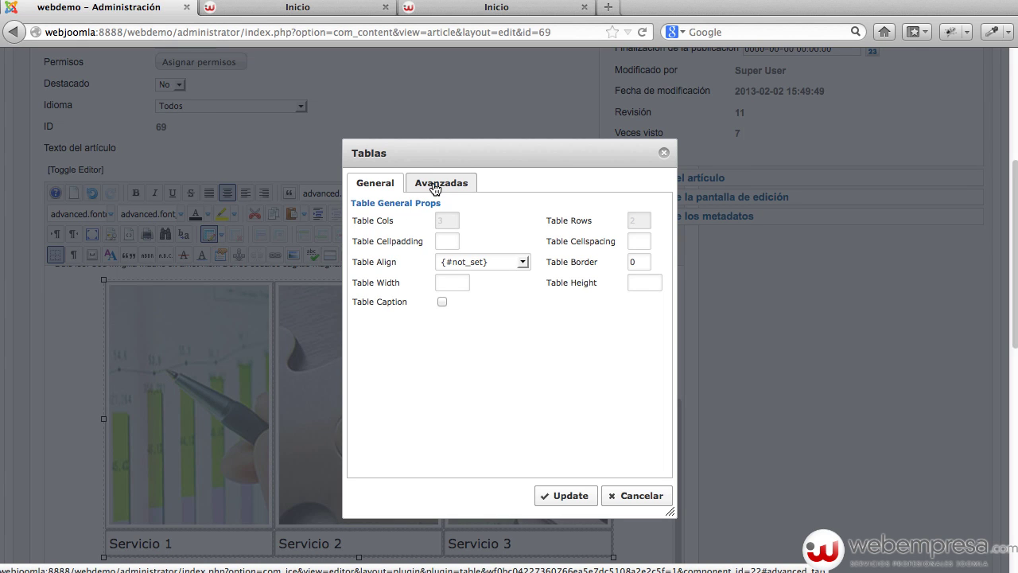
{"action": "left_click", "coordinate": [435, 184]}
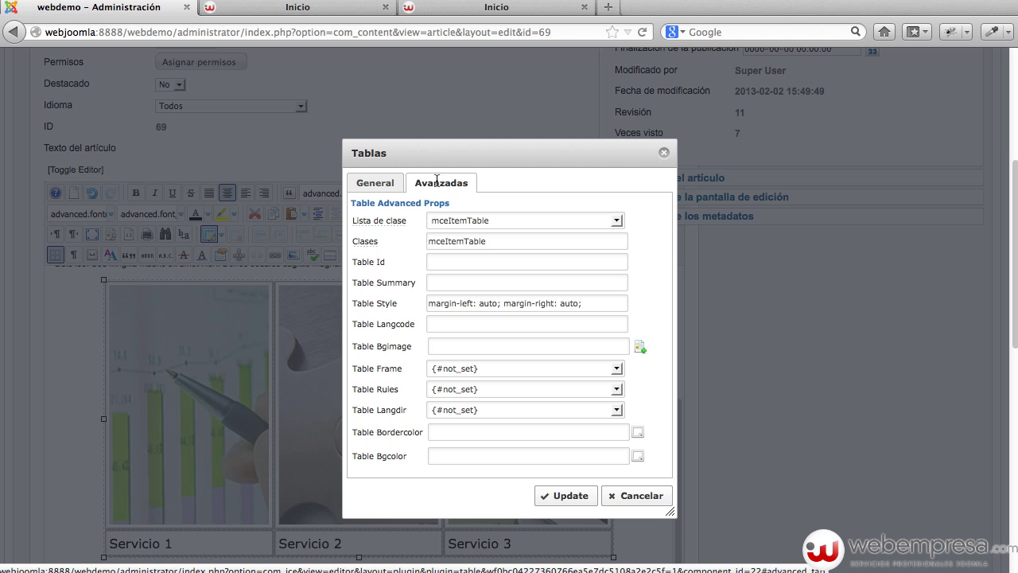
{"action": "left_click", "coordinate": [501, 304]}
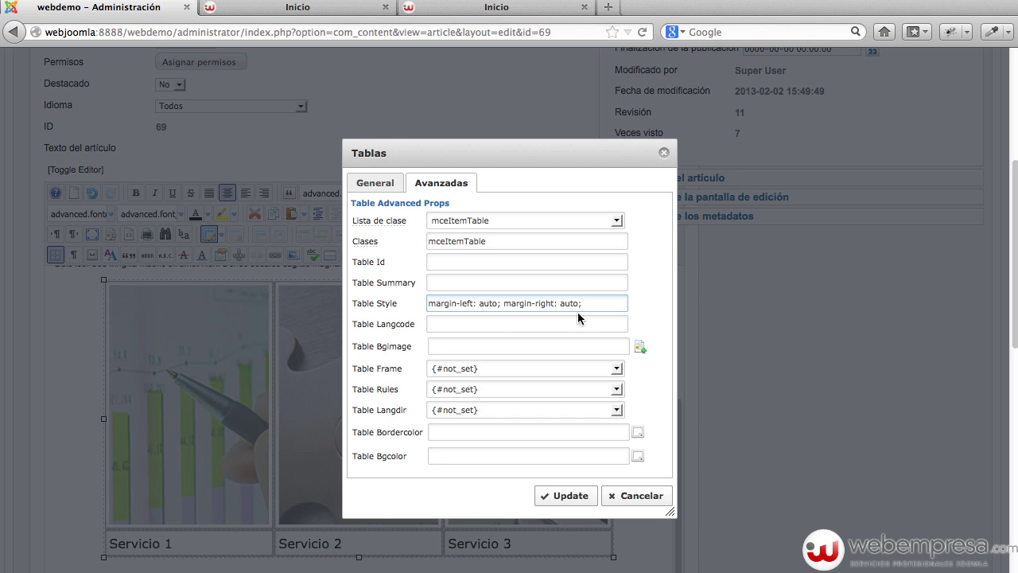
{"action": "type", "text": "text-"}
{"action": "type", "text": "align:center;"}
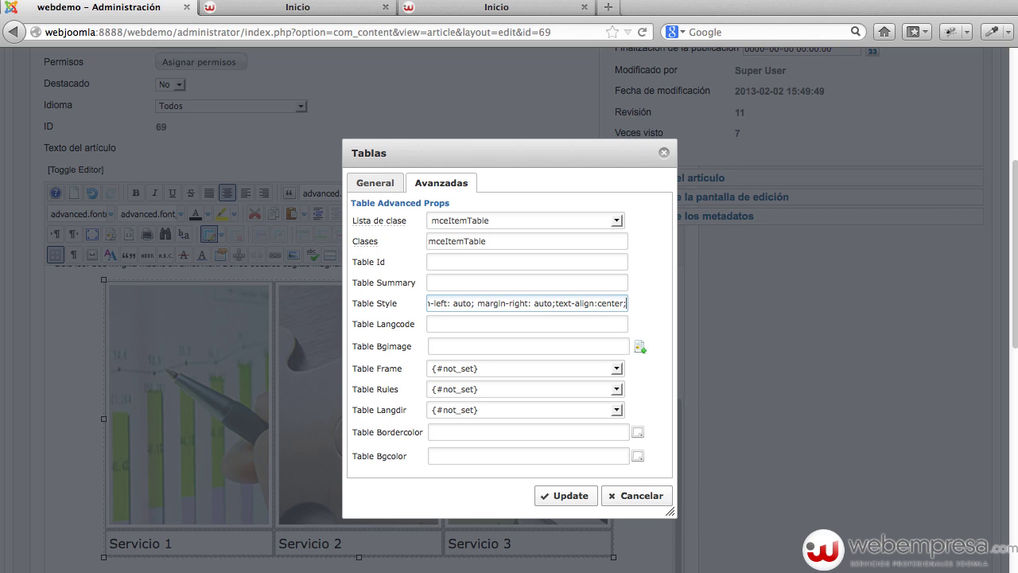
{"action": "left_click", "coordinate": [549, 458]}
{"action": "left_click", "coordinate": [571, 495]}
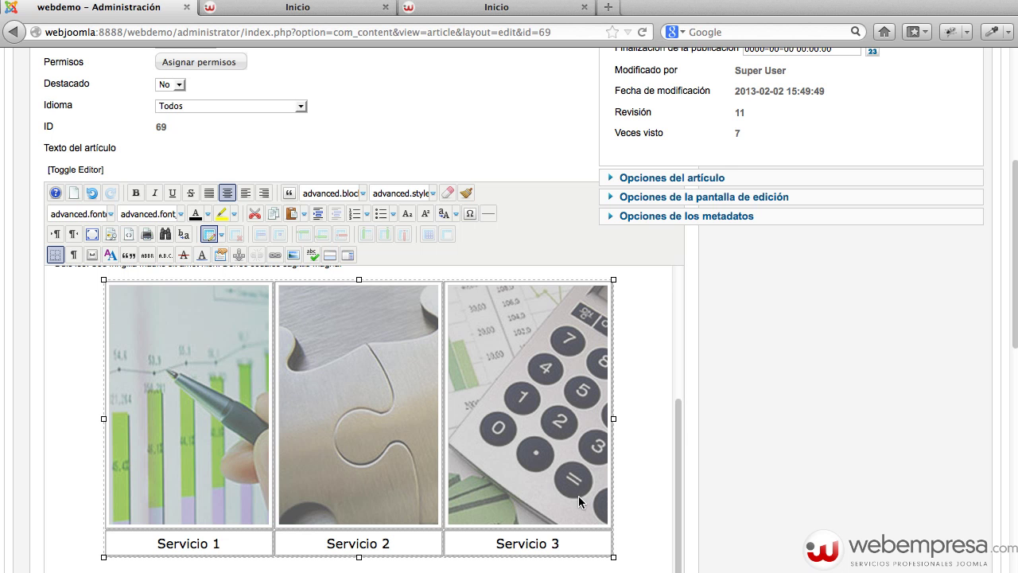
{"action": "left_click", "coordinate": [573, 542]}
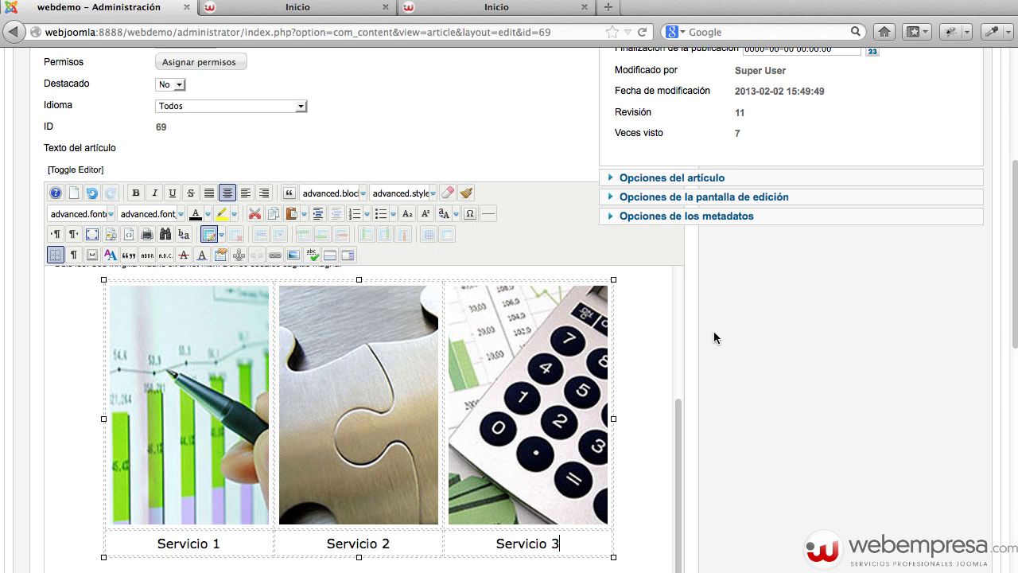
{"action": "left_click", "coordinate": [221, 420]}
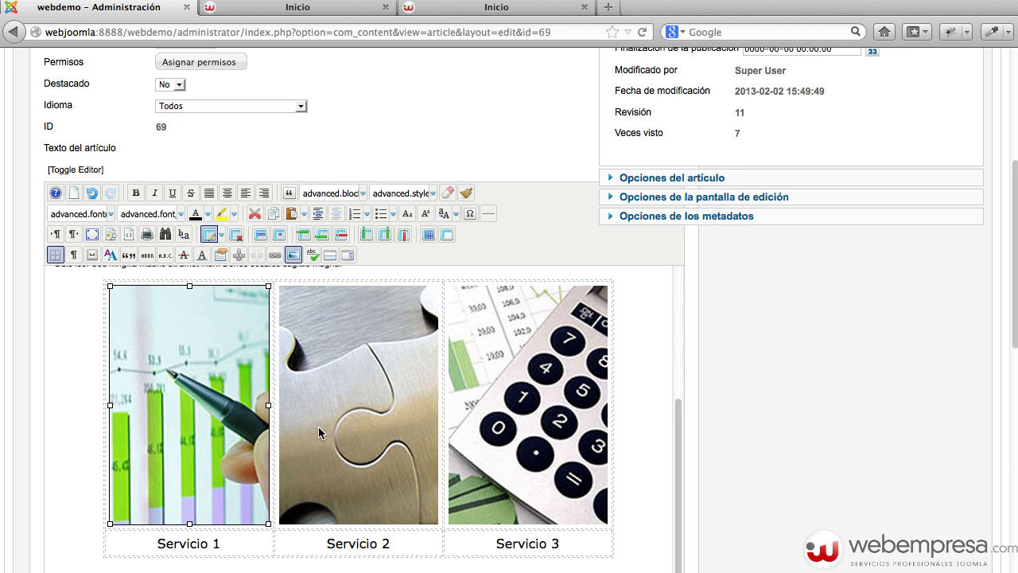
{"action": "scroll", "coordinate": [666, 379], "scroll_direction": "up", "scroll_amount": 5}
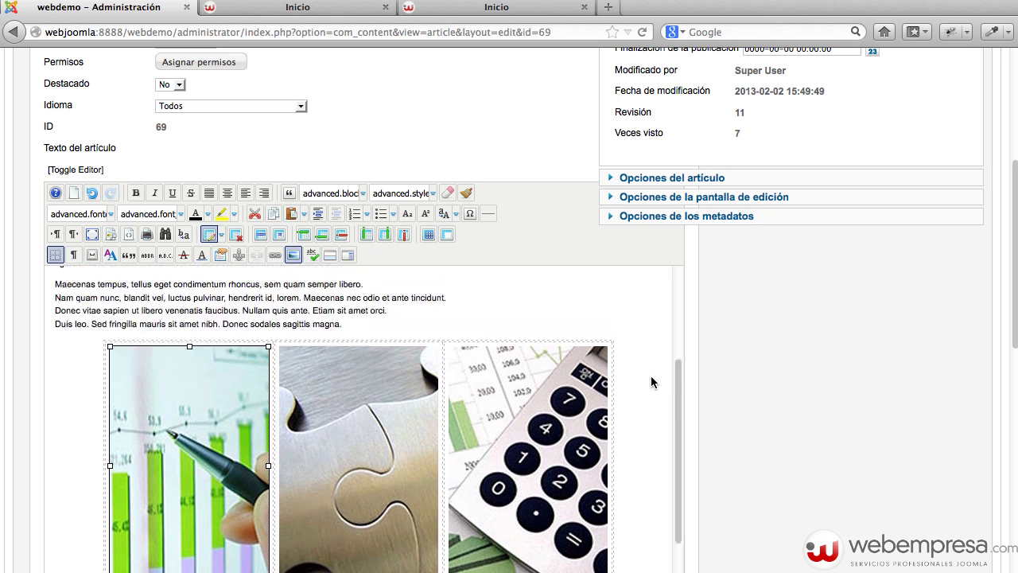
{"action": "scroll", "coordinate": [690, 357], "scroll_direction": "up", "scroll_amount": 5}
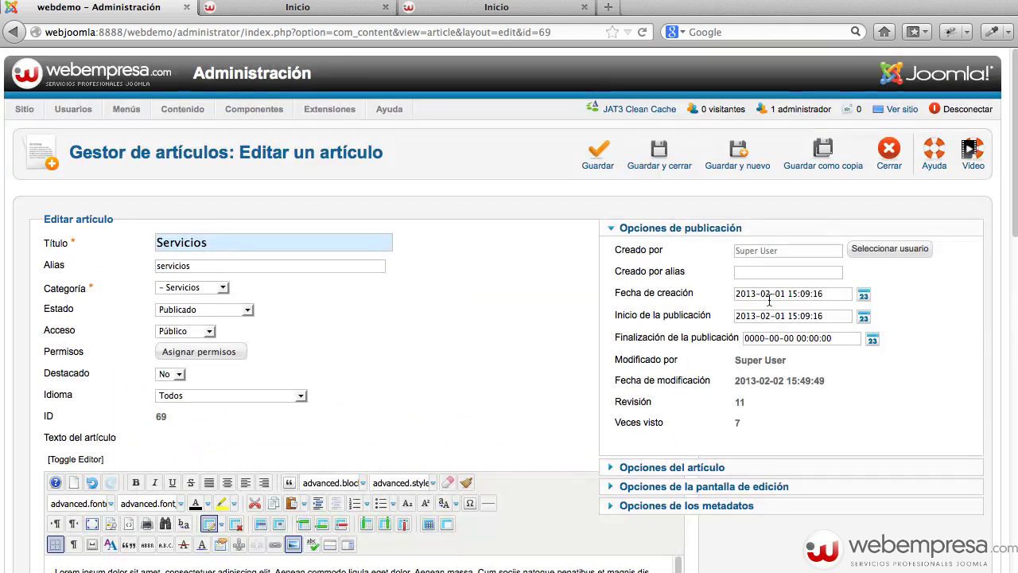
Save the Servicios article and start a new item in Menu Principal.
{"action": "left_click", "coordinate": [664, 165]}
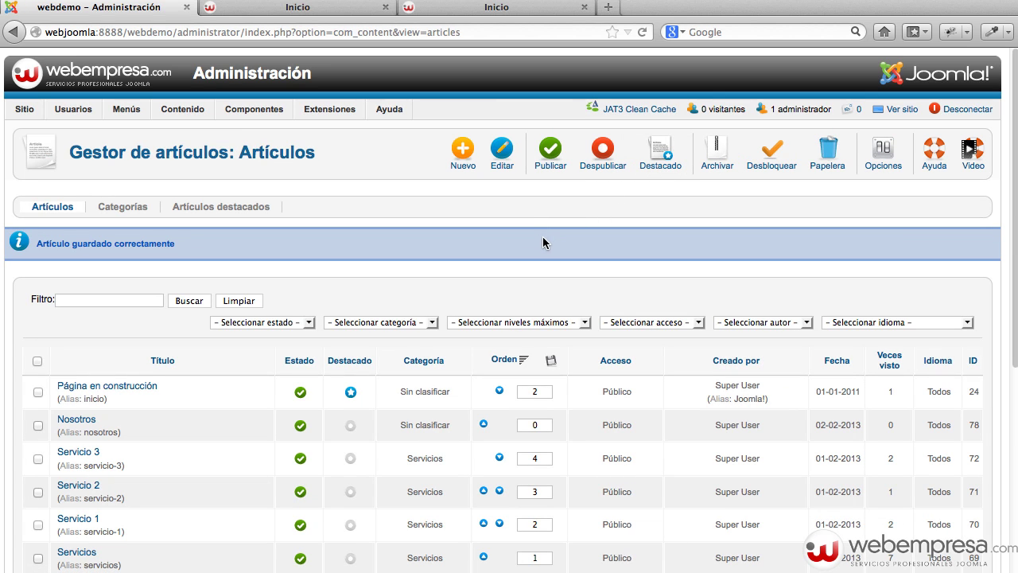
{"action": "mouse_move", "coordinate": [126, 109]}
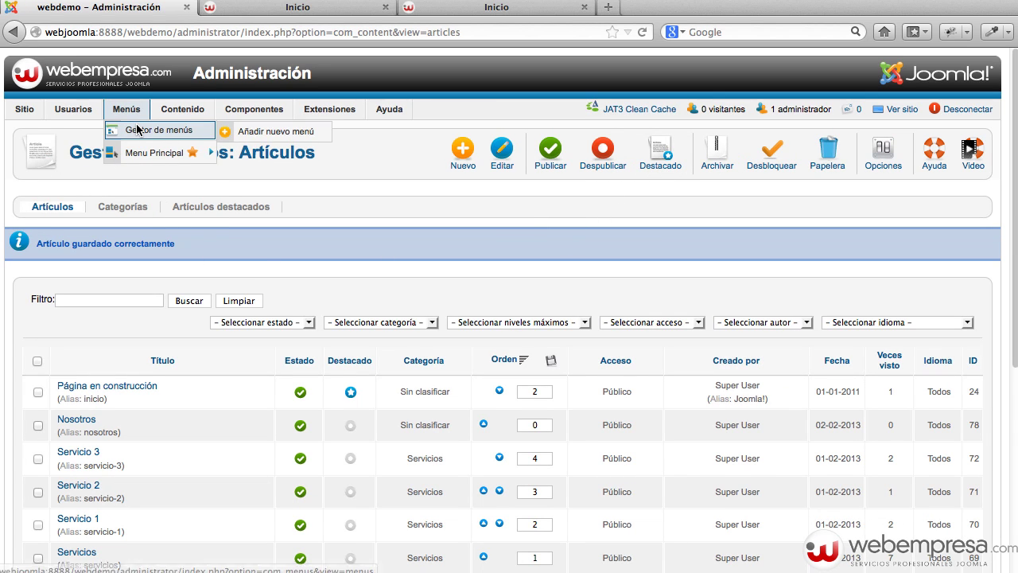
{"action": "left_click", "coordinate": [137, 130]}
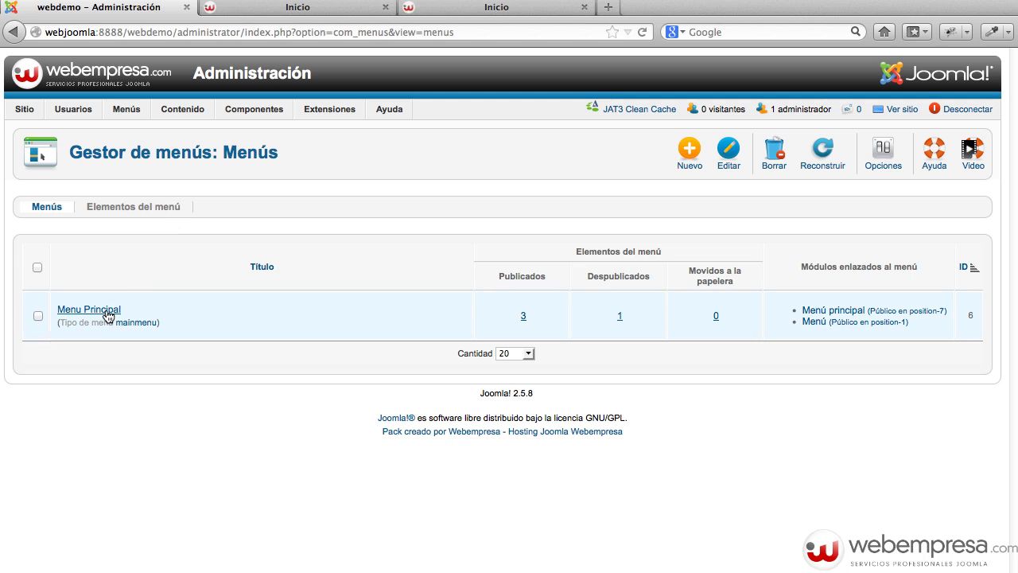
{"action": "left_click", "coordinate": [107, 311]}
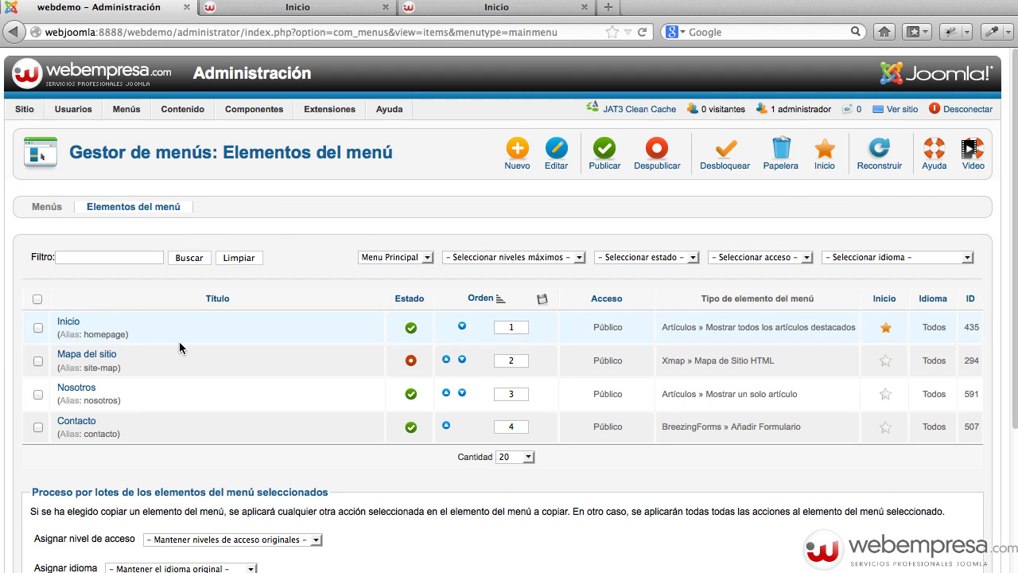
{"action": "left_click", "coordinate": [518, 153]}
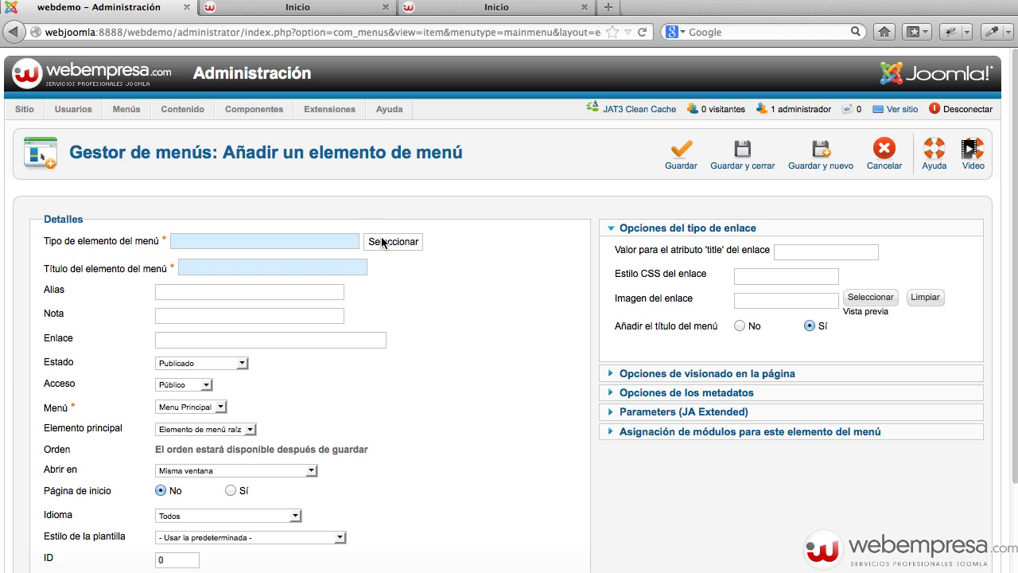
Make it a 'Mostrar un solo artículo' item titled Servicios, linked to the Servicios article, and save.
{"action": "left_click", "coordinate": [381, 242]}
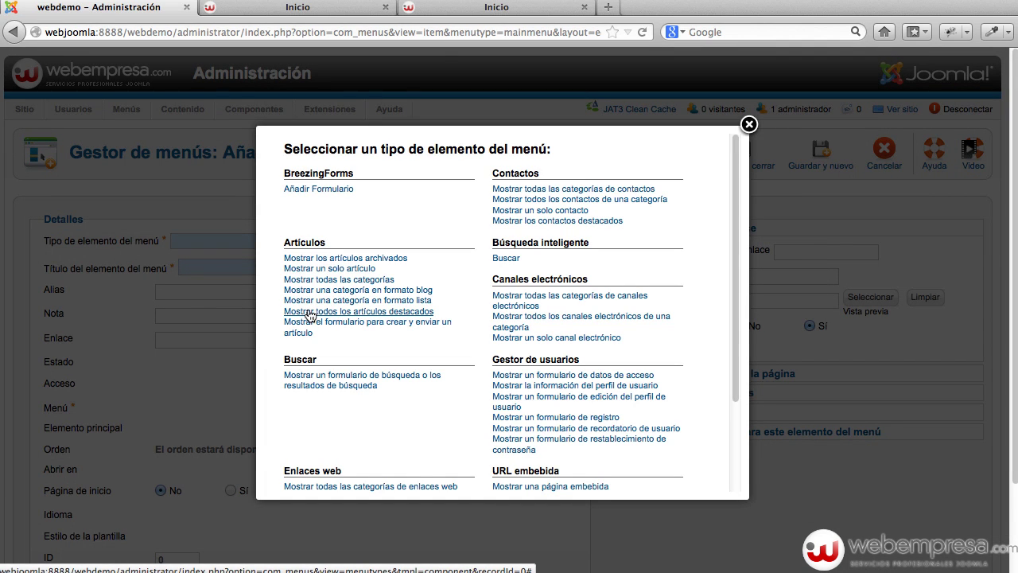
{"action": "left_click", "coordinate": [345, 268]}
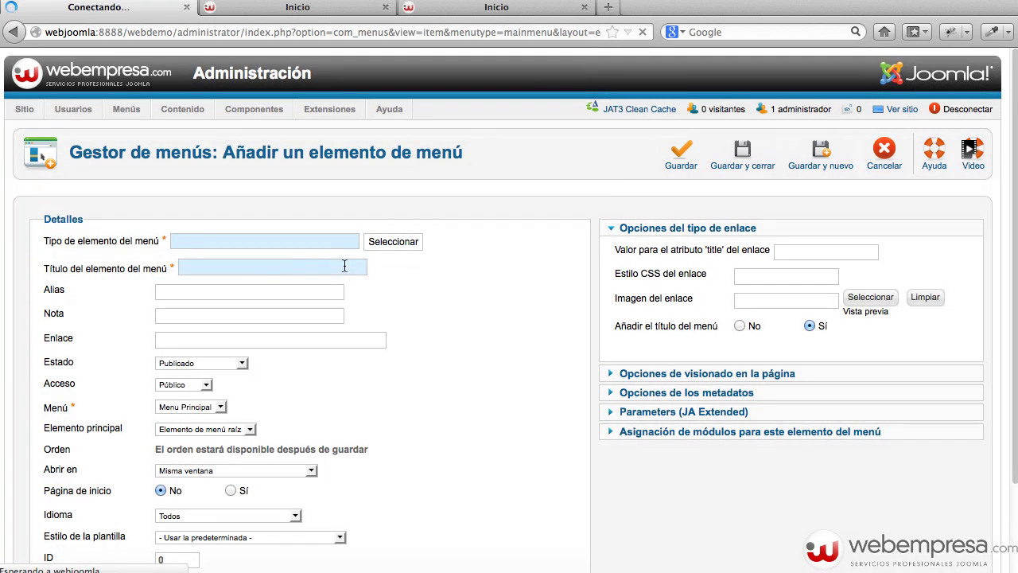
{"action": "left_click", "coordinate": [253, 267]}
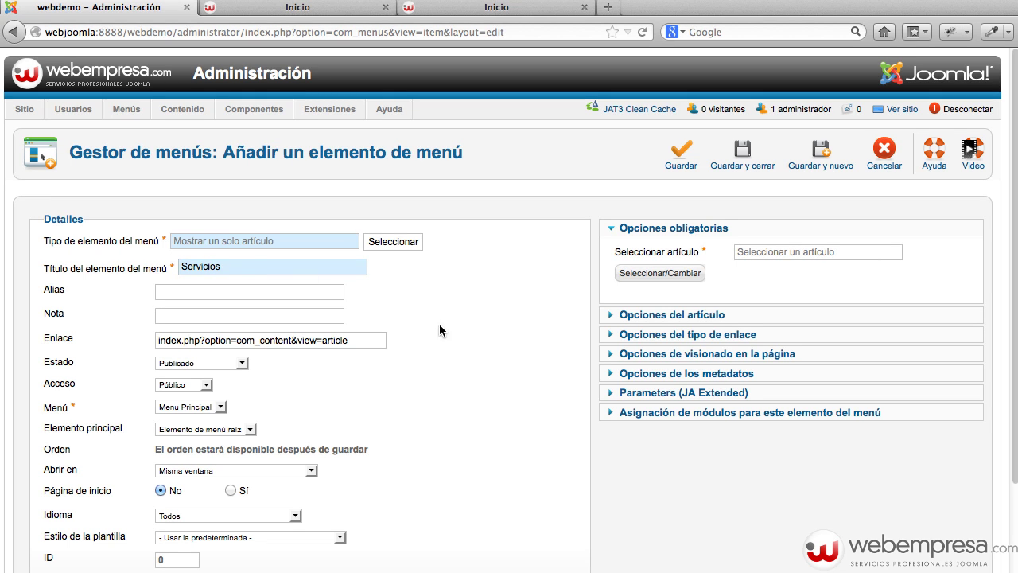
{"action": "left_click", "coordinate": [660, 273]}
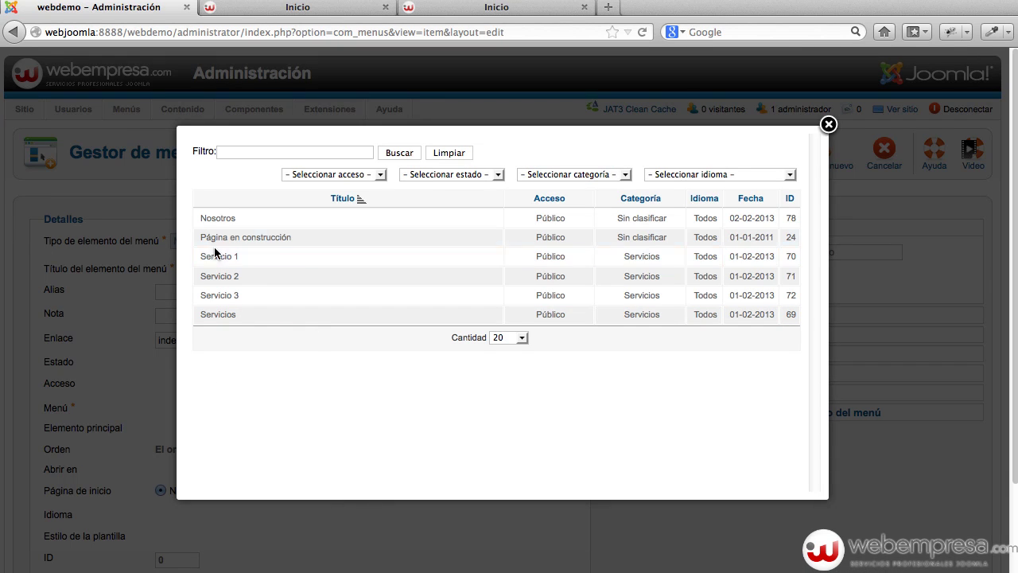
{"action": "left_click", "coordinate": [225, 314]}
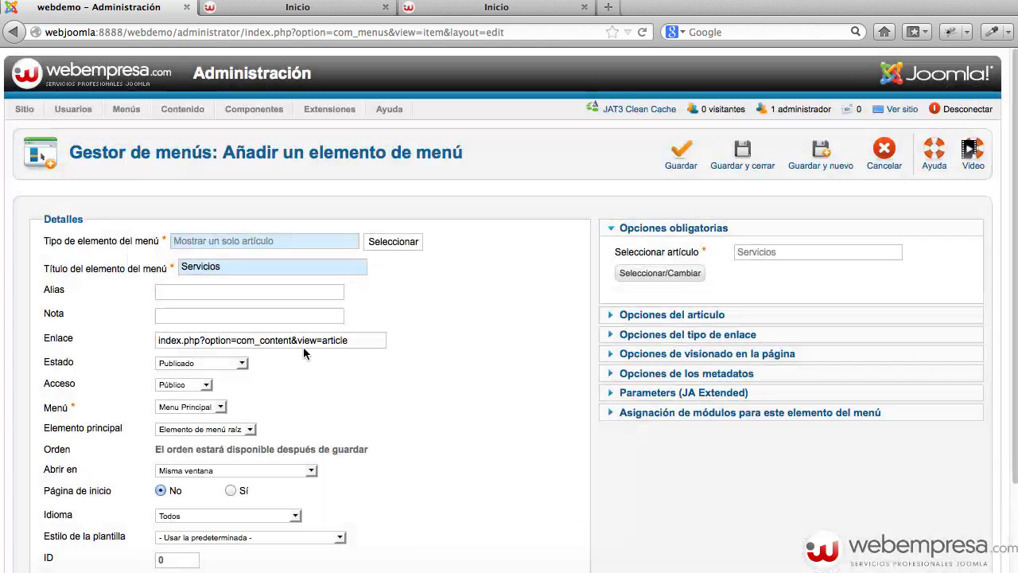
{"action": "left_click", "coordinate": [748, 165]}
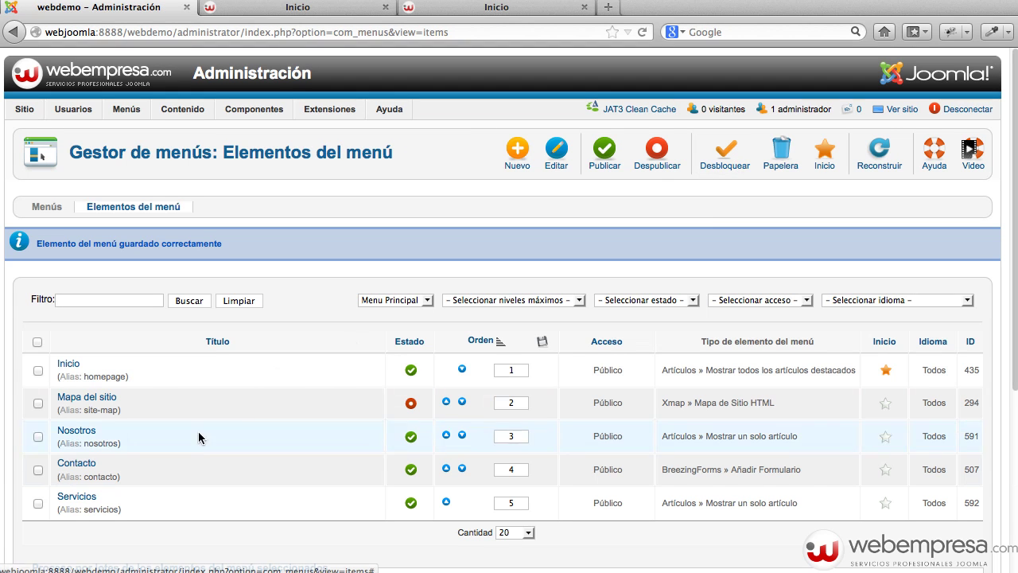
Create a single-article menu item Servicio 1 under Servicios, then move Contacto to the end.
{"action": "left_click", "coordinate": [515, 165]}
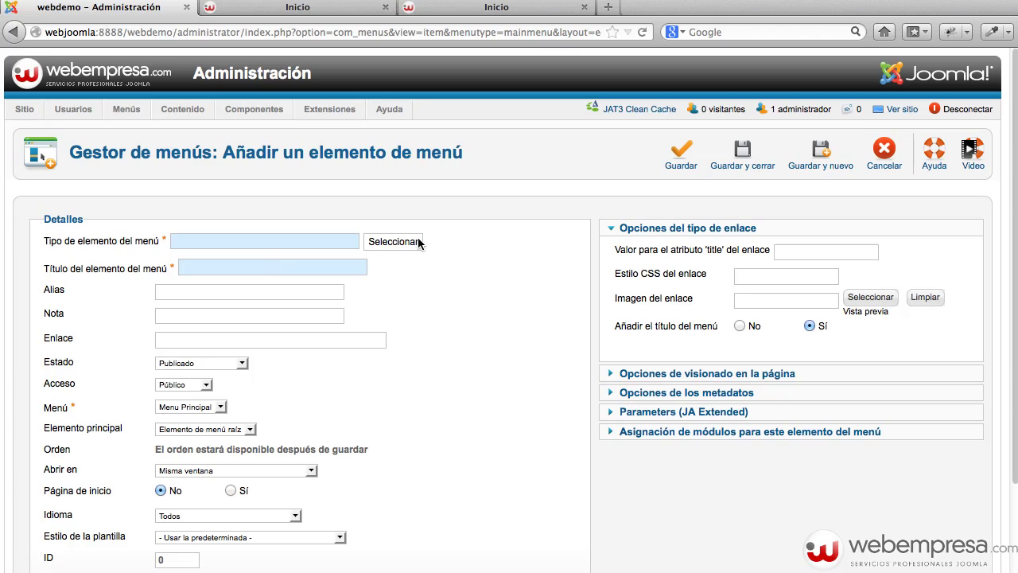
{"action": "left_click", "coordinate": [400, 241]}
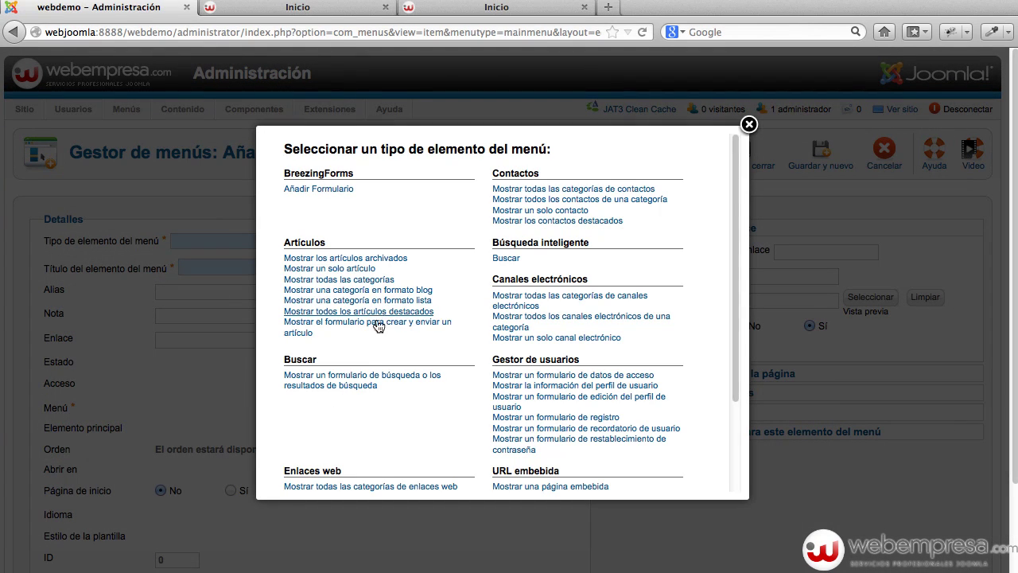
{"action": "left_click", "coordinate": [355, 270]}
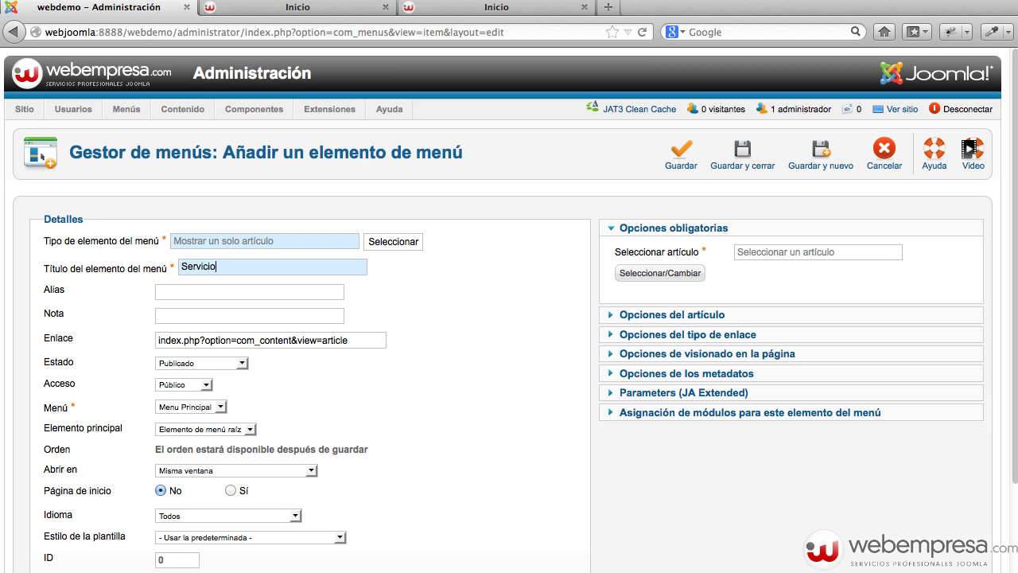
{"action": "left_click", "coordinate": [636, 272]}
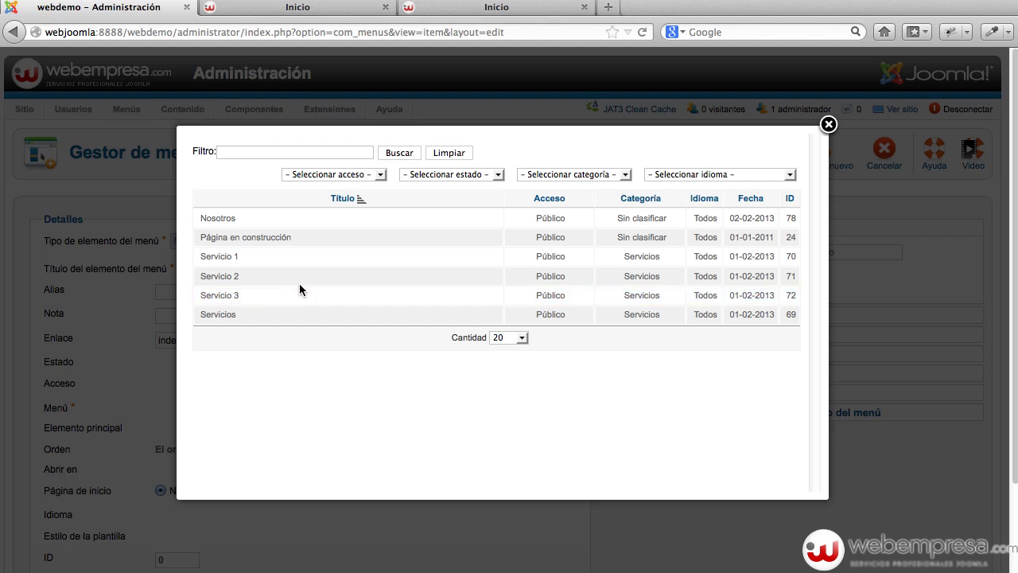
{"action": "left_click", "coordinate": [219, 256]}
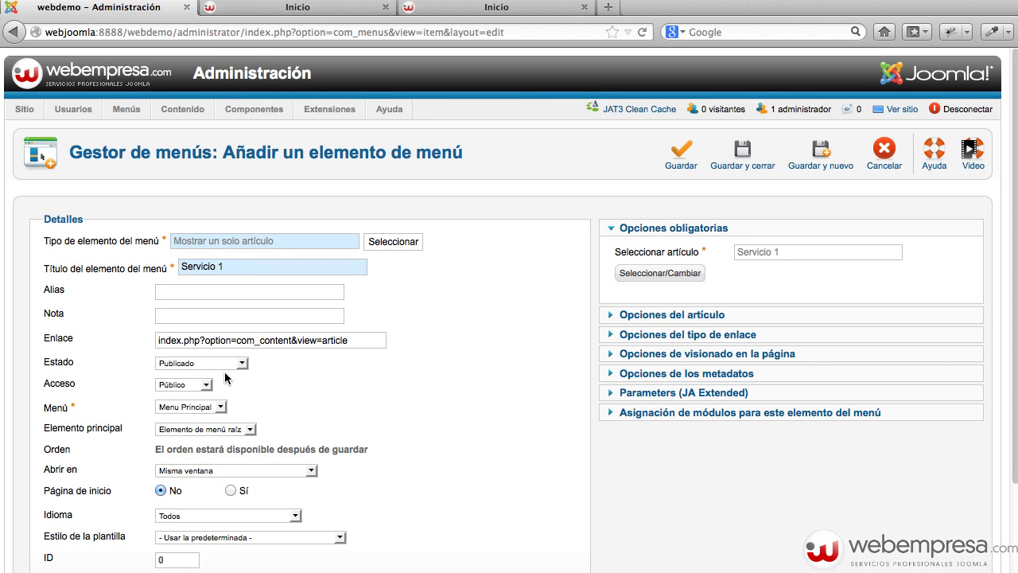
{"action": "left_click", "coordinate": [212, 431]}
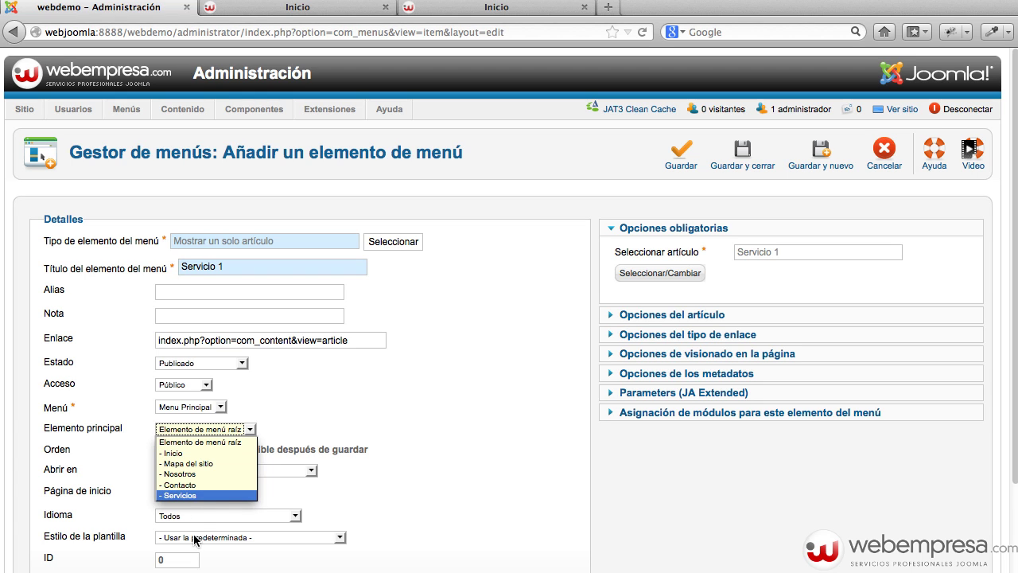
{"action": "left_click", "coordinate": [195, 495]}
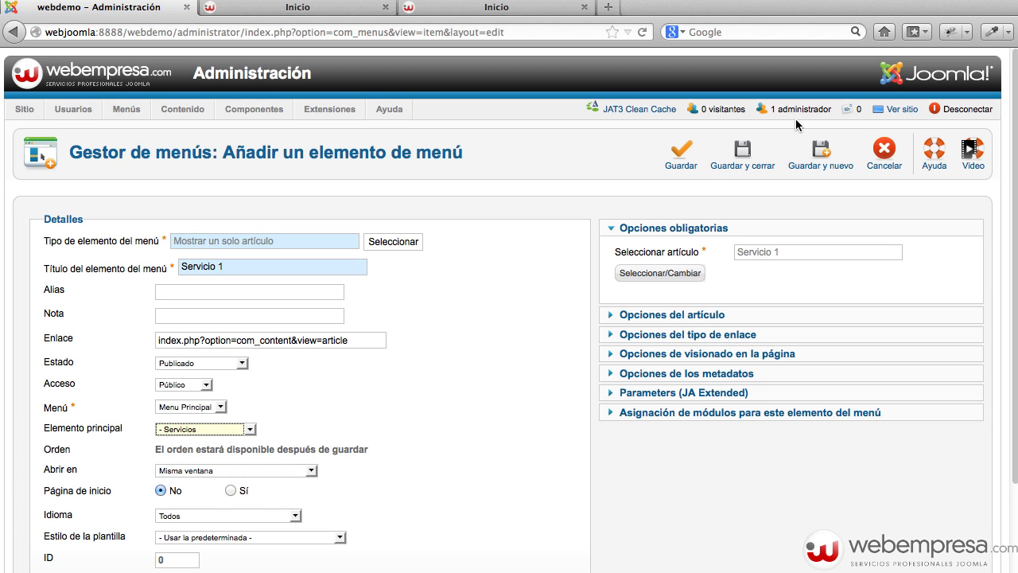
{"action": "left_click", "coordinate": [759, 161]}
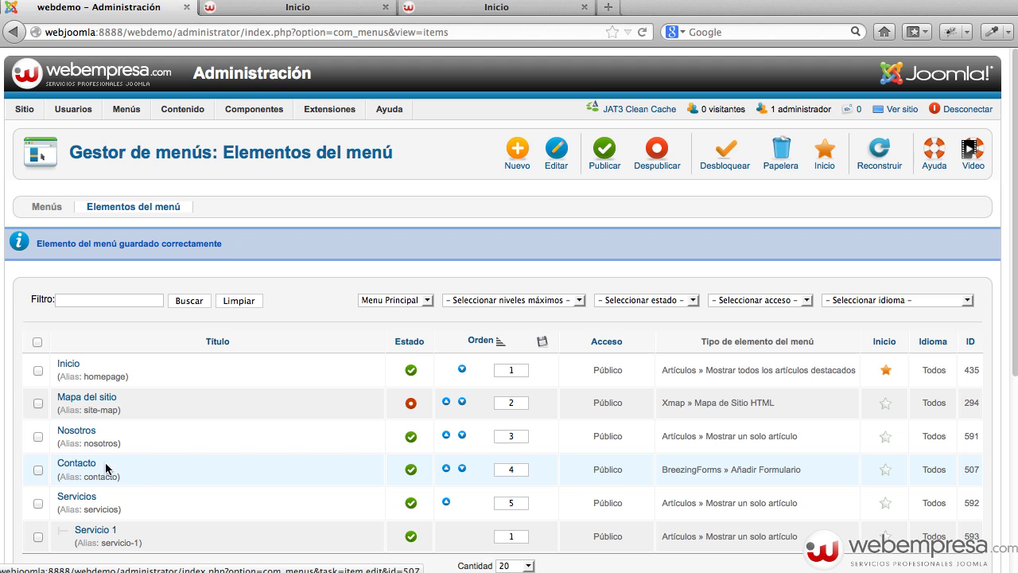
{"action": "left_click", "coordinate": [462, 469]}
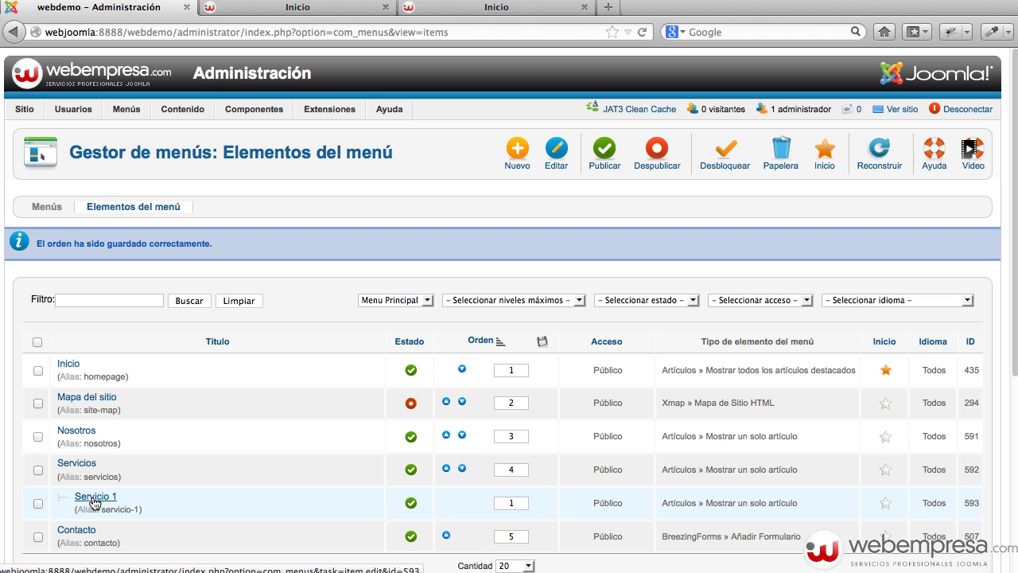
Open the Servicios article from the article manager for editing.
{"action": "mouse_move", "coordinate": [182, 109]}
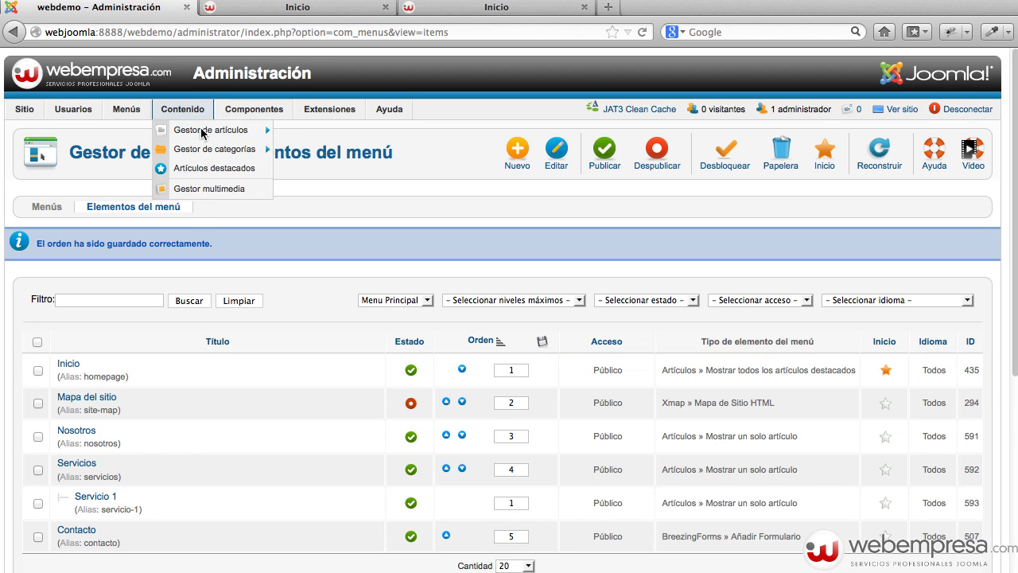
{"action": "left_click", "coordinate": [199, 130]}
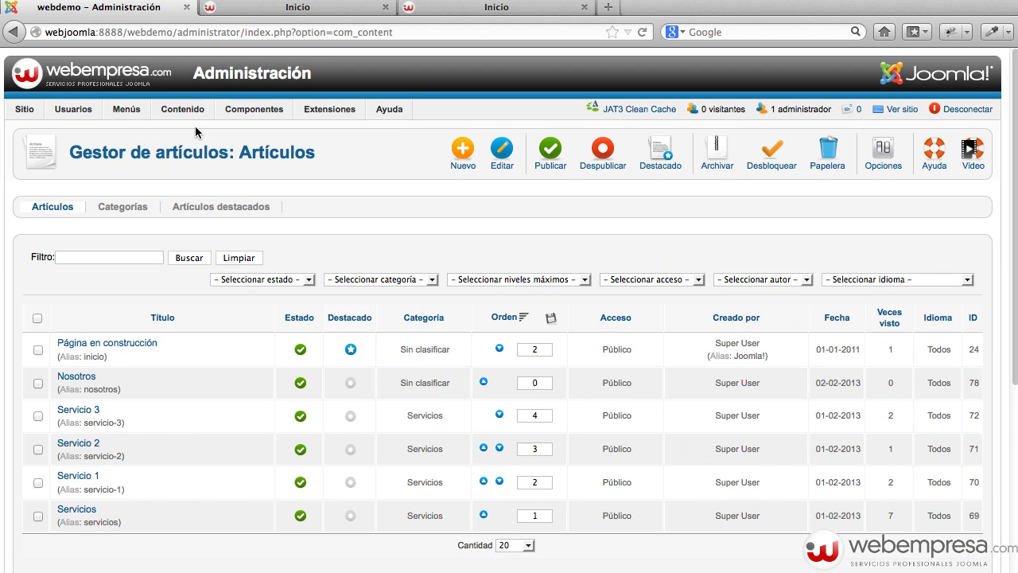
{"action": "left_click", "coordinate": [86, 511]}
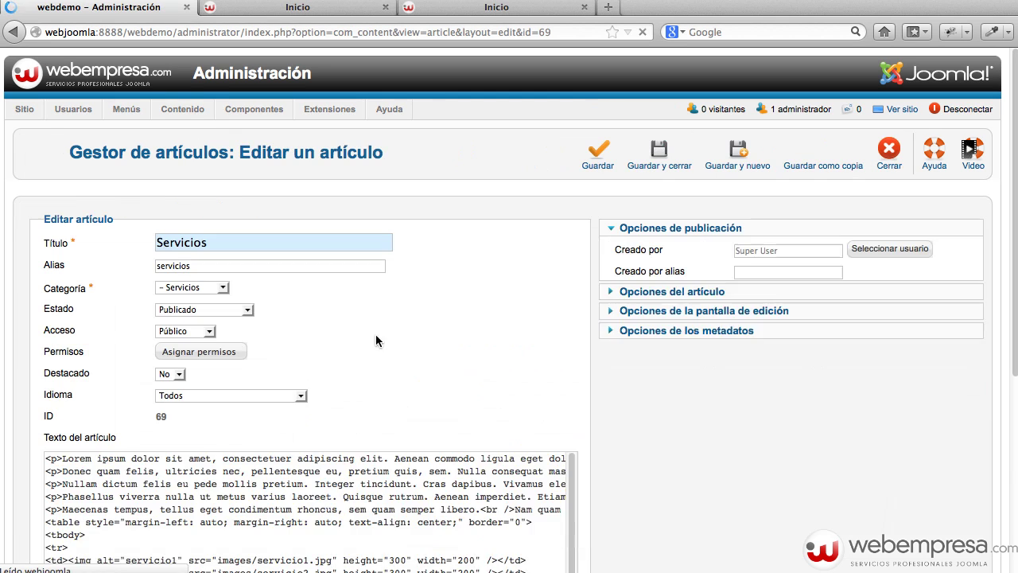
Link the first image to the Menu Principal > Servicios > Servicio 1 menu page.
{"action": "scroll", "coordinate": [277, 496], "scroll_direction": "down", "scroll_amount": 10}
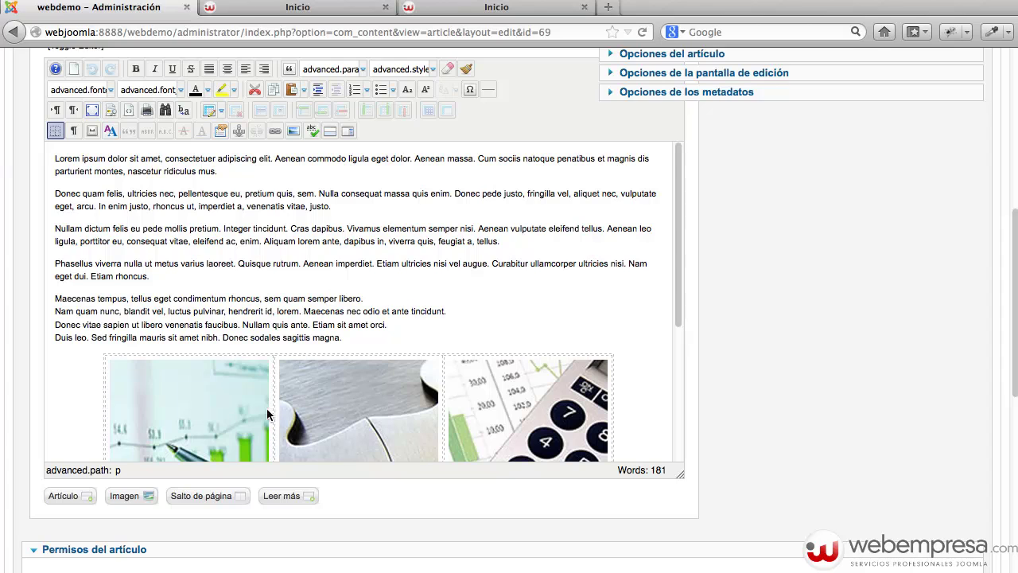
{"action": "left_click", "coordinate": [267, 413]}
{"action": "scroll", "coordinate": [262, 397], "scroll_direction": "down", "scroll_amount": 5}
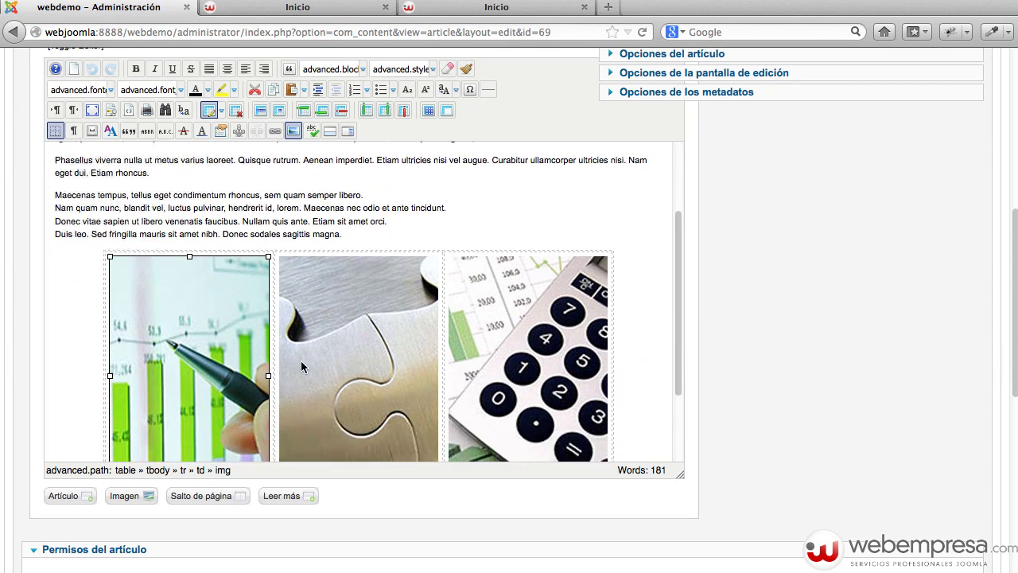
{"action": "left_click", "coordinate": [279, 131]}
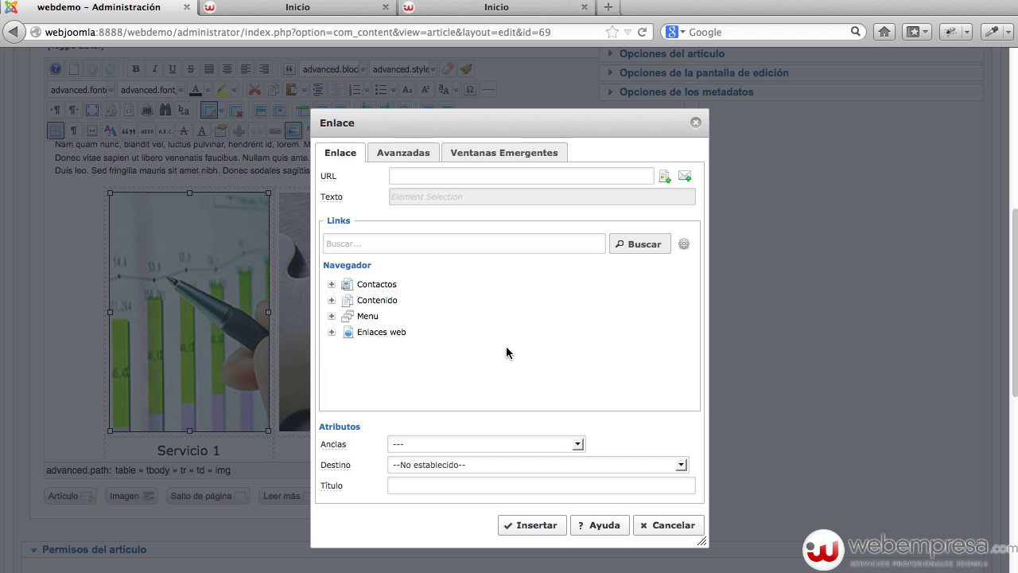
{"action": "left_click", "coordinate": [331, 316]}
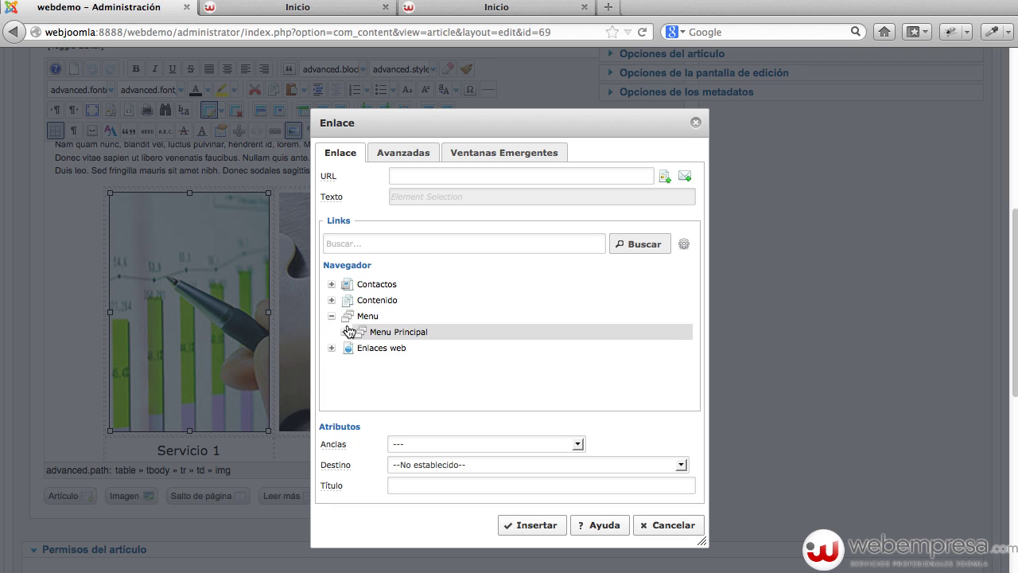
{"action": "left_click", "coordinate": [345, 333]}
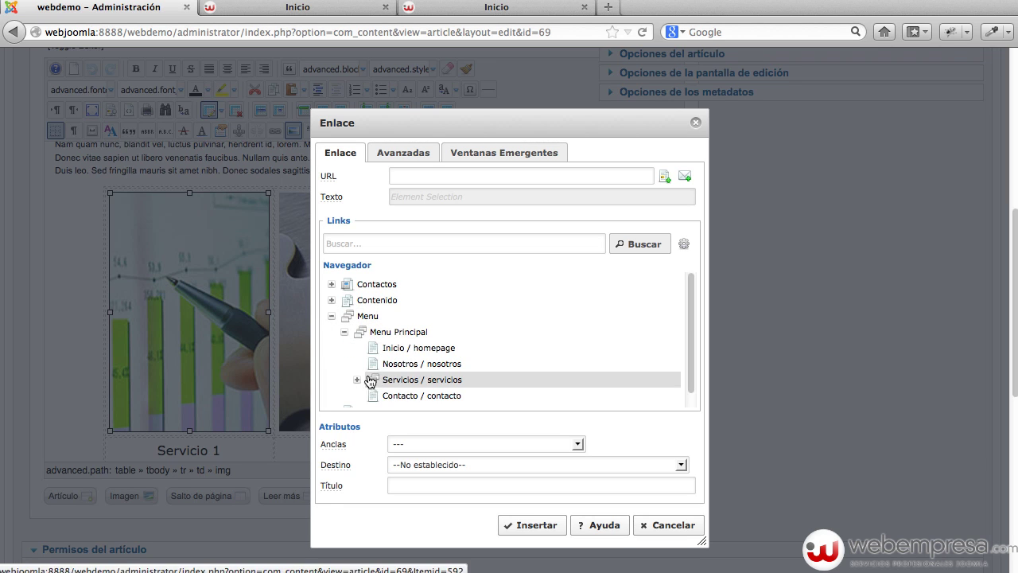
{"action": "left_click", "coordinate": [357, 380]}
{"action": "scroll", "coordinate": [437, 382], "scroll_direction": "down", "scroll_amount": 1}
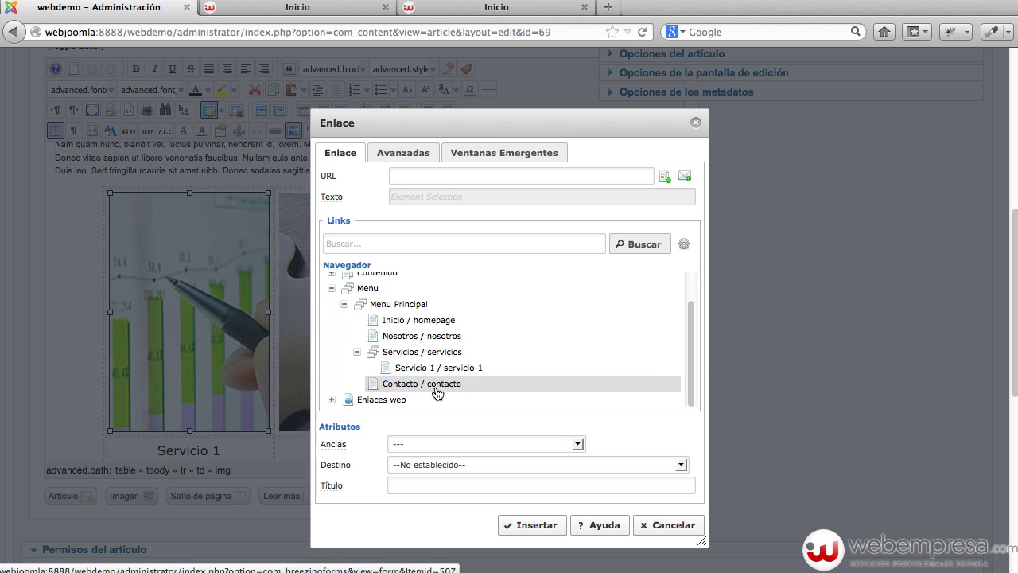
{"action": "left_click", "coordinate": [451, 369]}
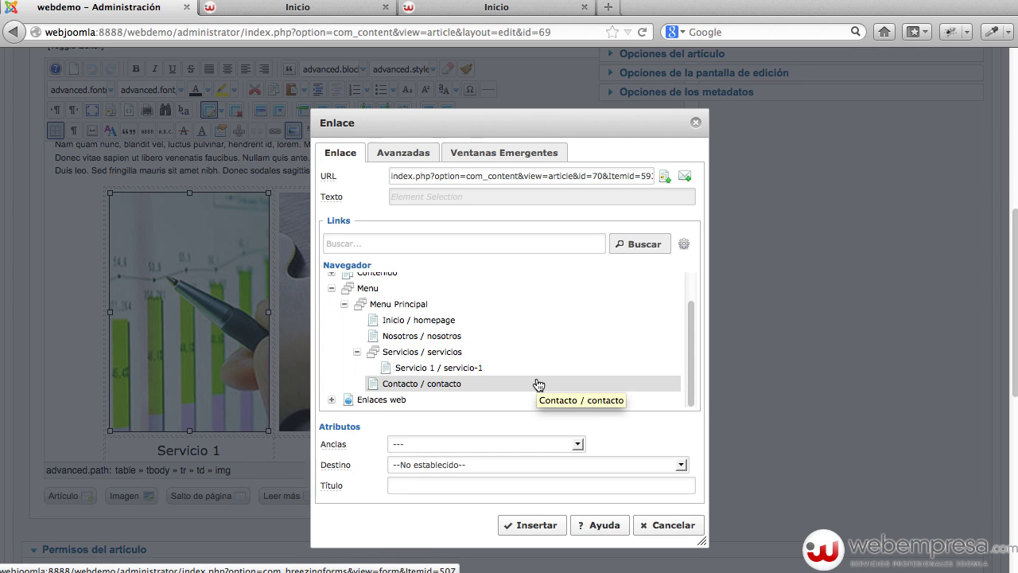
{"action": "left_click", "coordinate": [532, 525]}
Link the 'Servicio 1' caption text to the same Servicio 1 menu page.
{"action": "left_click", "coordinate": [221, 449]}
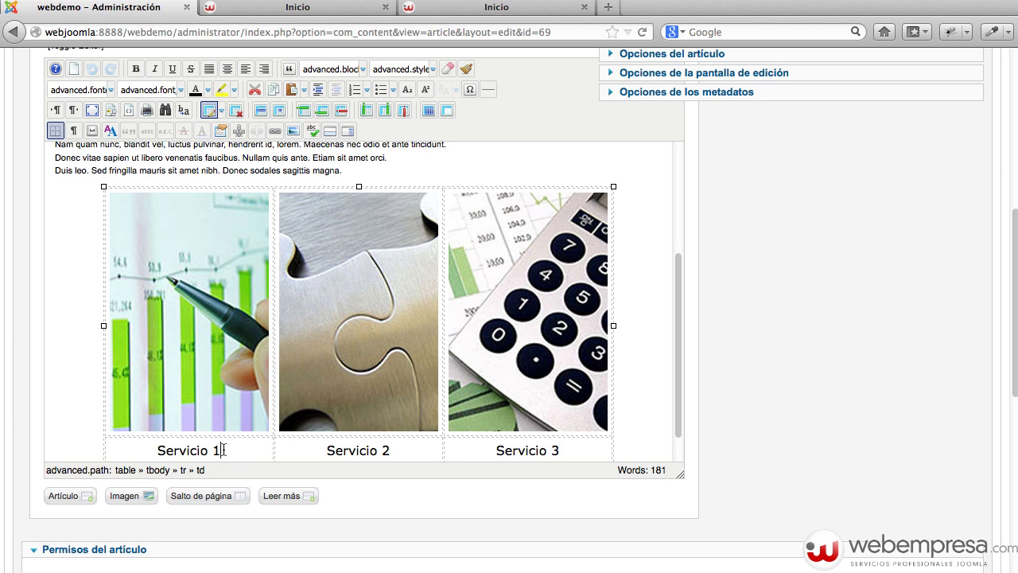
{"action": "left_click_drag", "start_coordinate": [223, 449], "coordinate": [159, 447]}
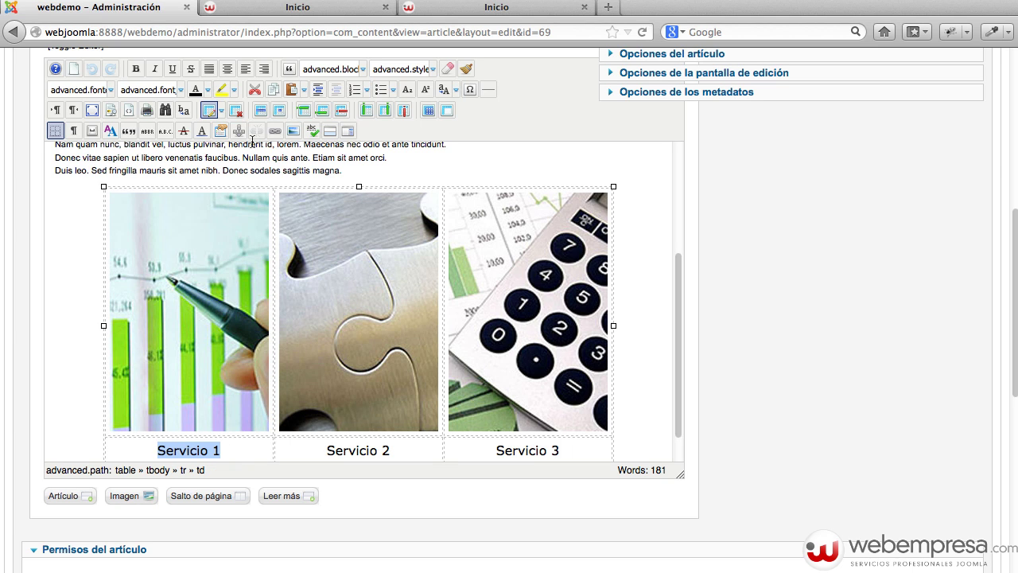
{"action": "left_click", "coordinate": [274, 130]}
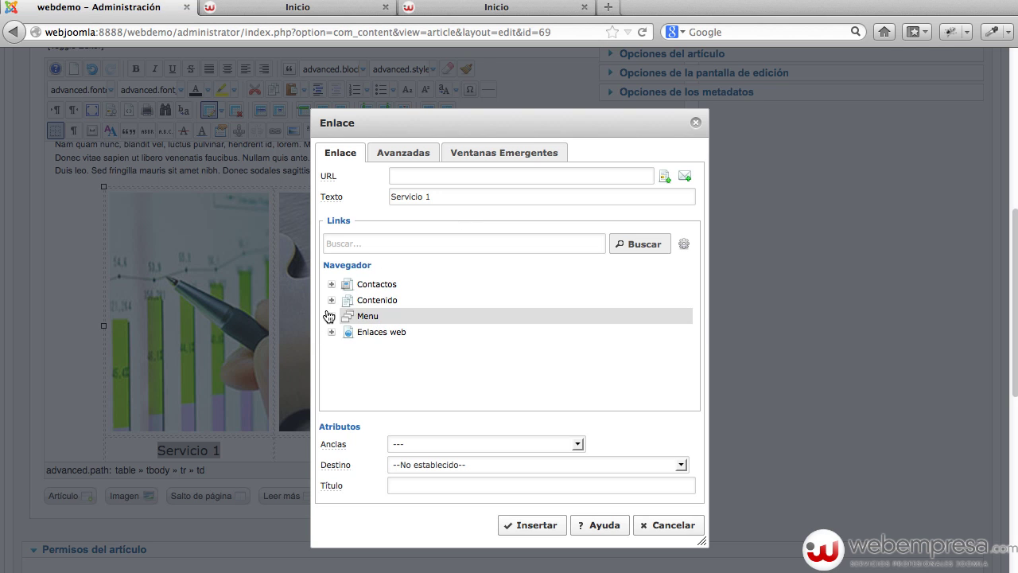
{"action": "left_click", "coordinate": [328, 316]}
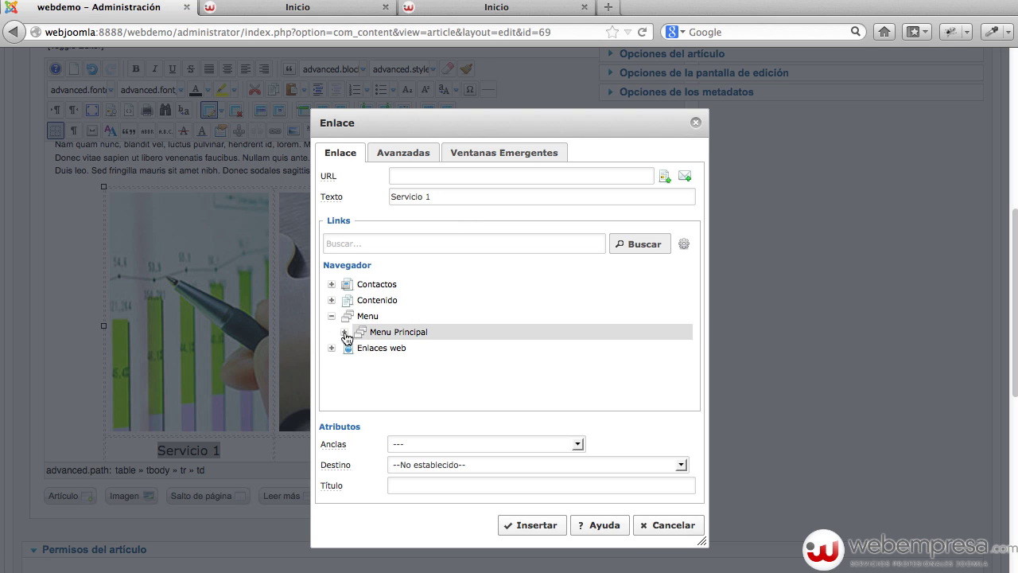
{"action": "left_click", "coordinate": [357, 380]}
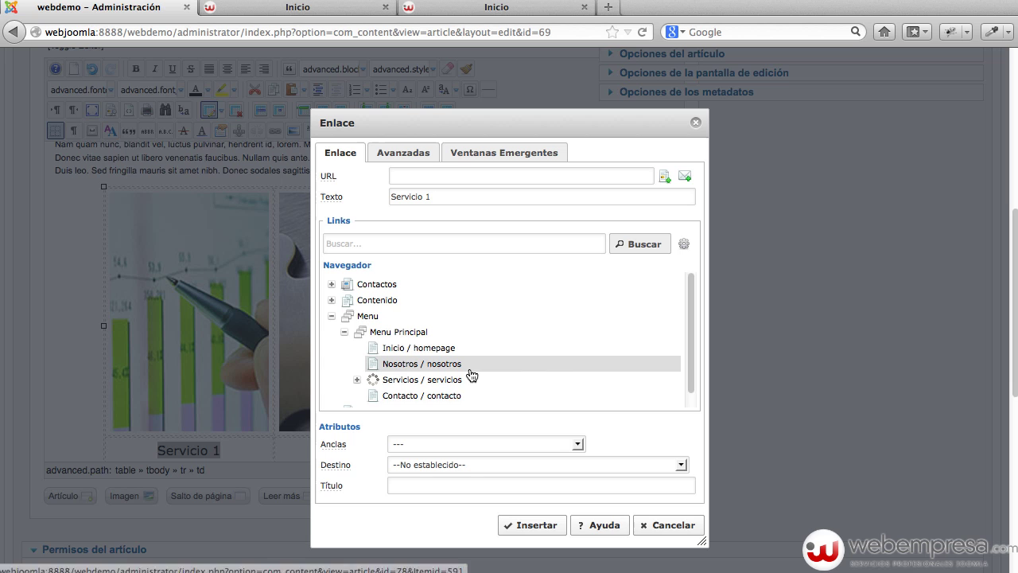
{"action": "left_click", "coordinate": [445, 396]}
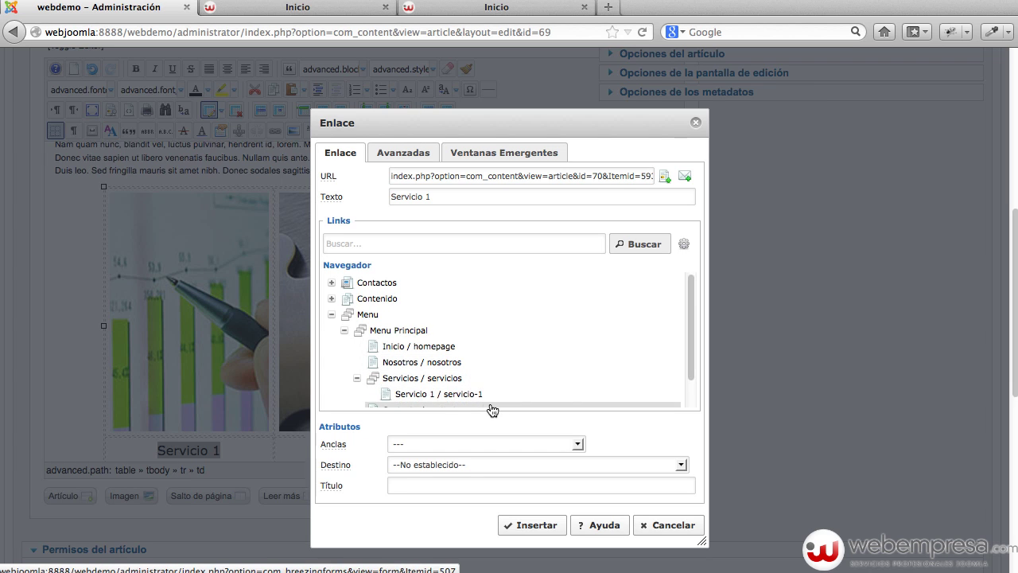
{"action": "left_click", "coordinate": [547, 526]}
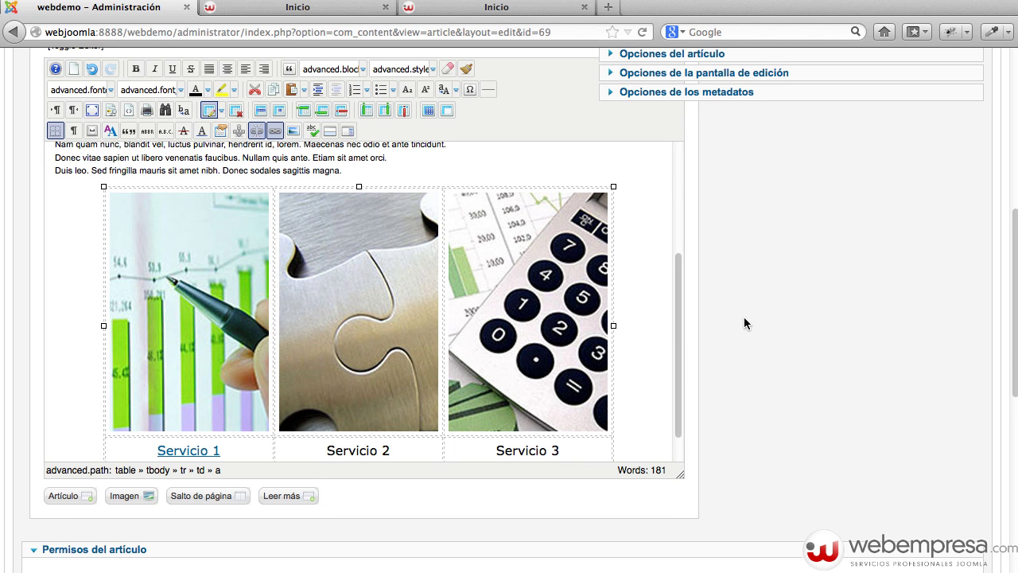
{"action": "scroll", "coordinate": [743, 316], "scroll_direction": "up", "scroll_amount": 10}
Save the Servicios article and view the Servicio 1 page on the public site.
{"action": "left_click", "coordinate": [657, 155]}
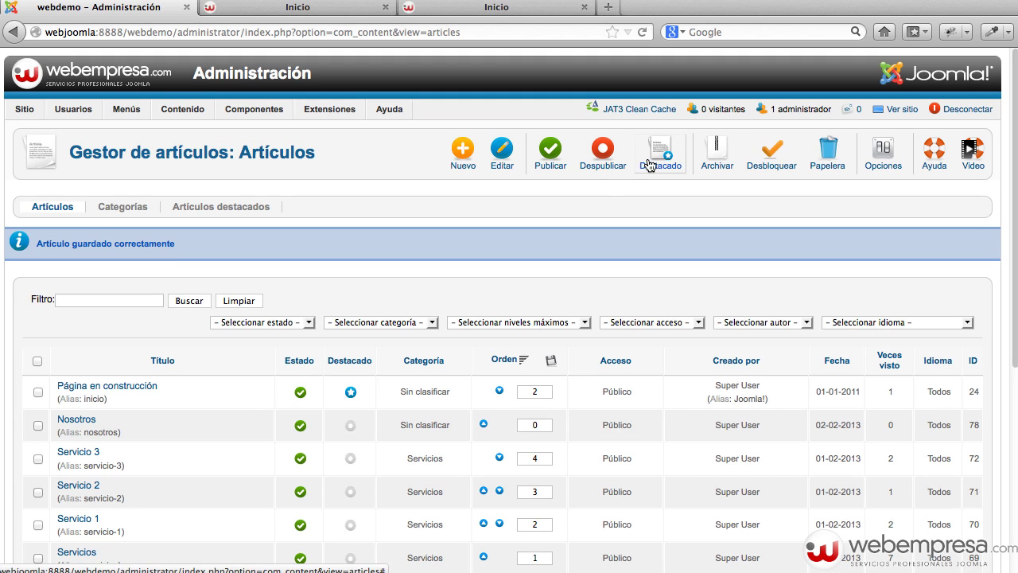
{"action": "left_click", "coordinate": [887, 109]}
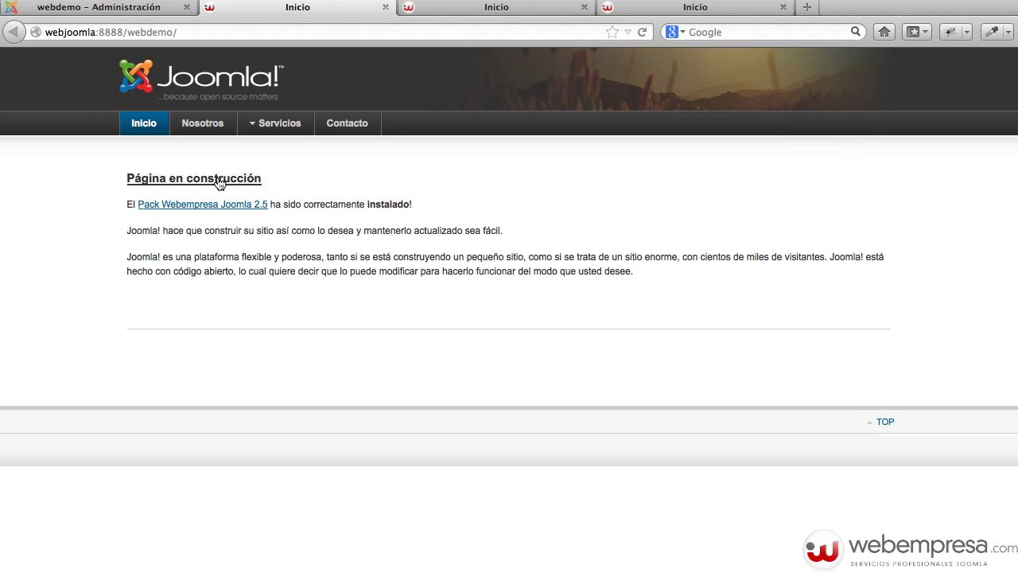
{"action": "mouse_move", "coordinate": [272, 130]}
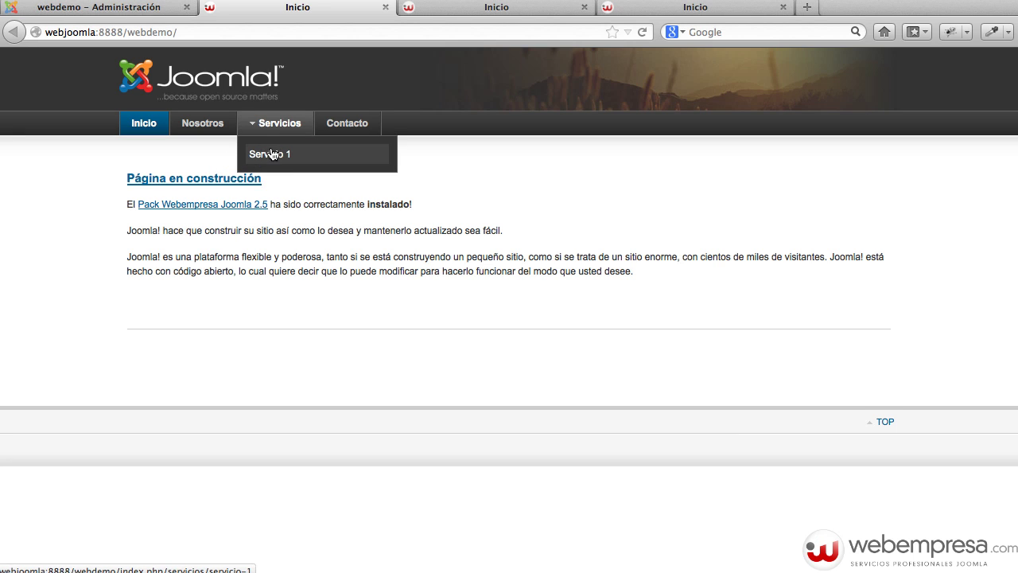
{"action": "left_click", "coordinate": [272, 154]}
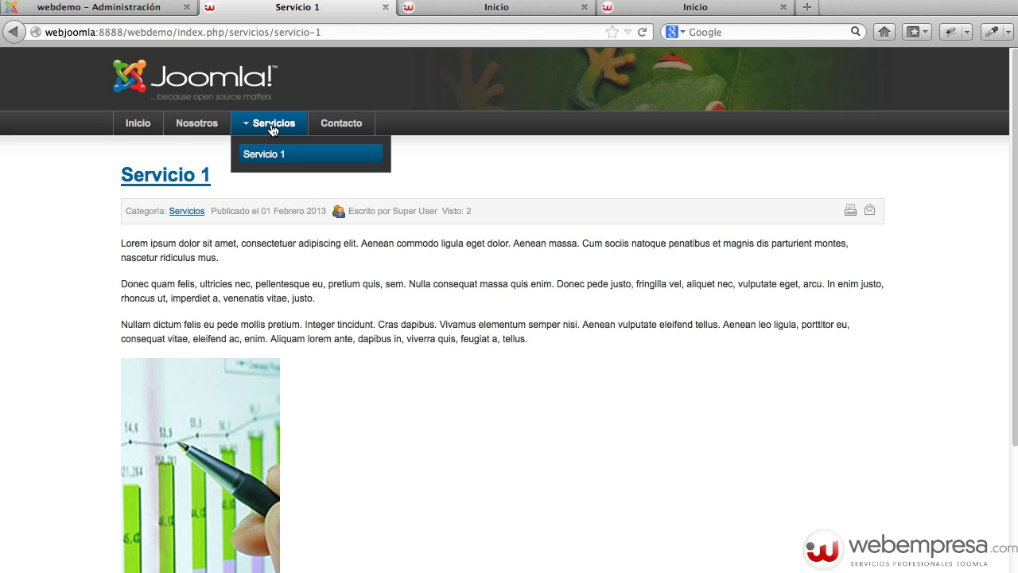
Open the Servicios page, follow its Servicio 1 link, then return to administration.
{"action": "left_click", "coordinate": [272, 126]}
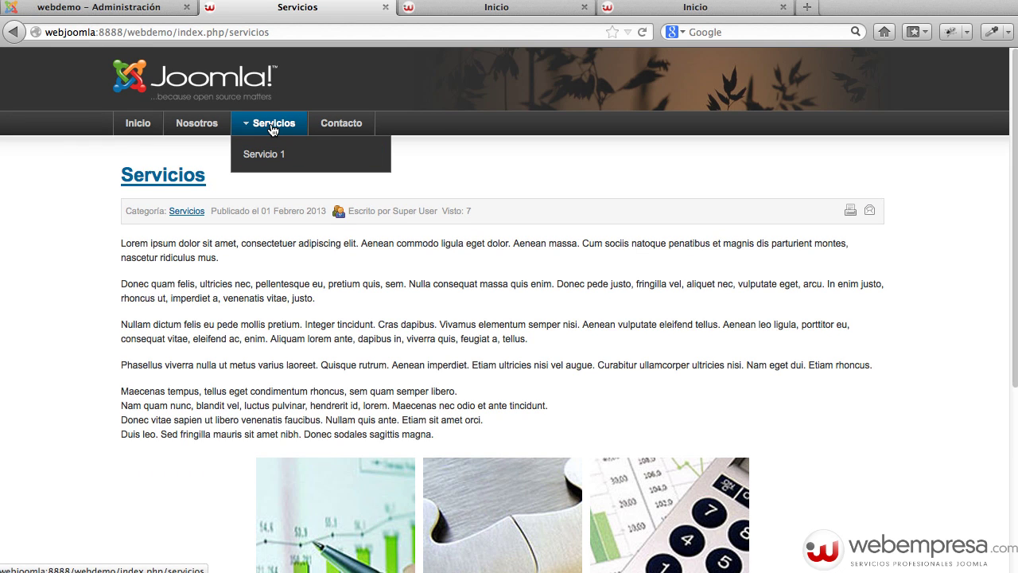
{"action": "scroll", "coordinate": [600, 246], "scroll_direction": "down", "scroll_amount": 5}
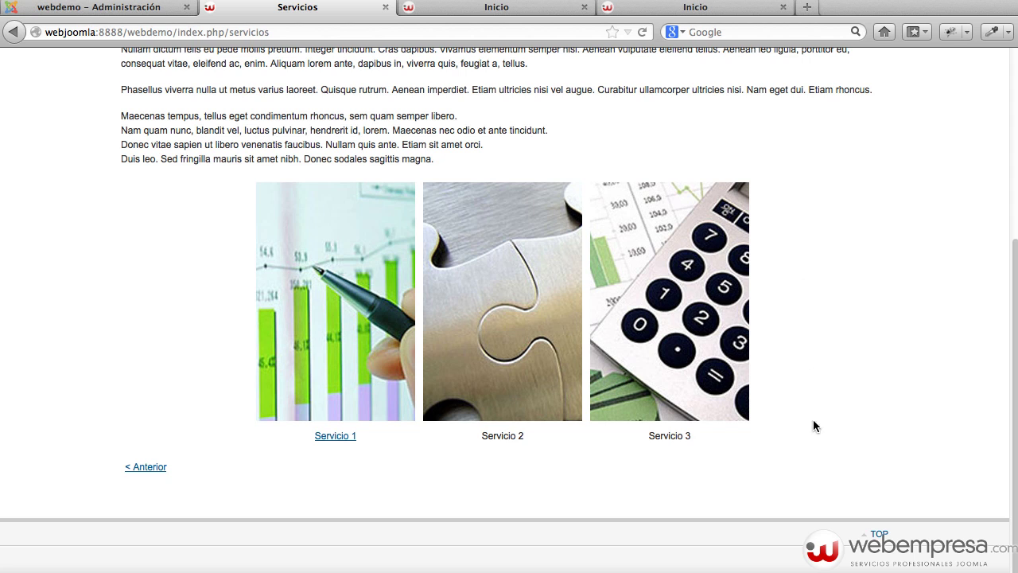
{"action": "left_click", "coordinate": [337, 367]}
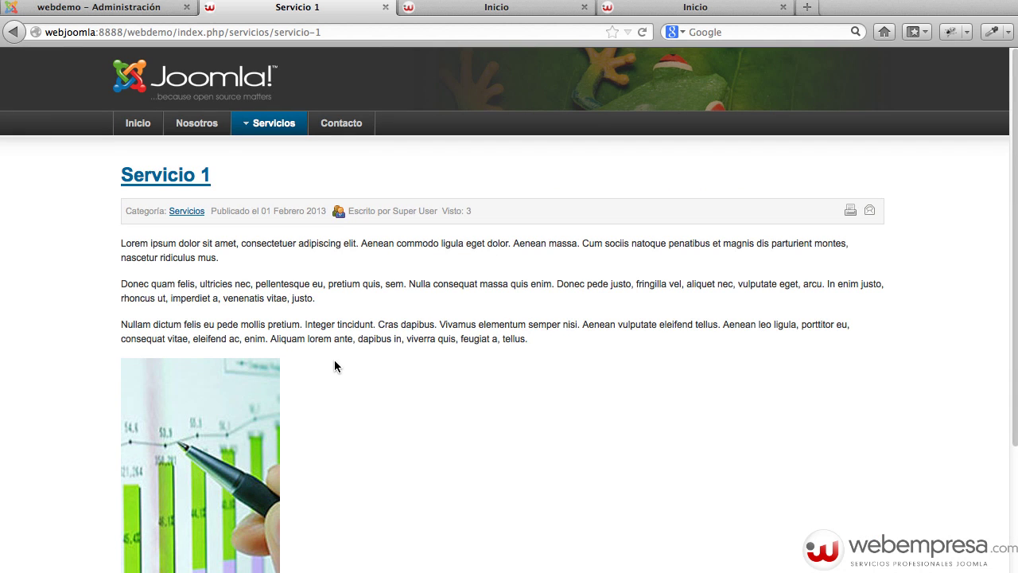
{"action": "left_click", "coordinate": [149, 12]}
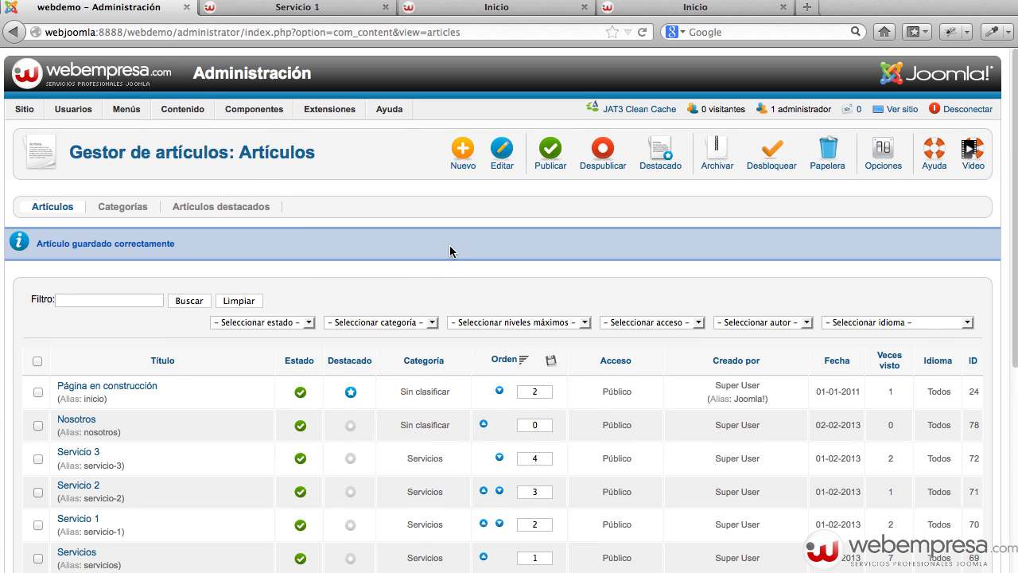
Start a new article titled 'Lorem Ipsum is simply dummy' in the Noticias category.
{"action": "key", "text": "super+r"}
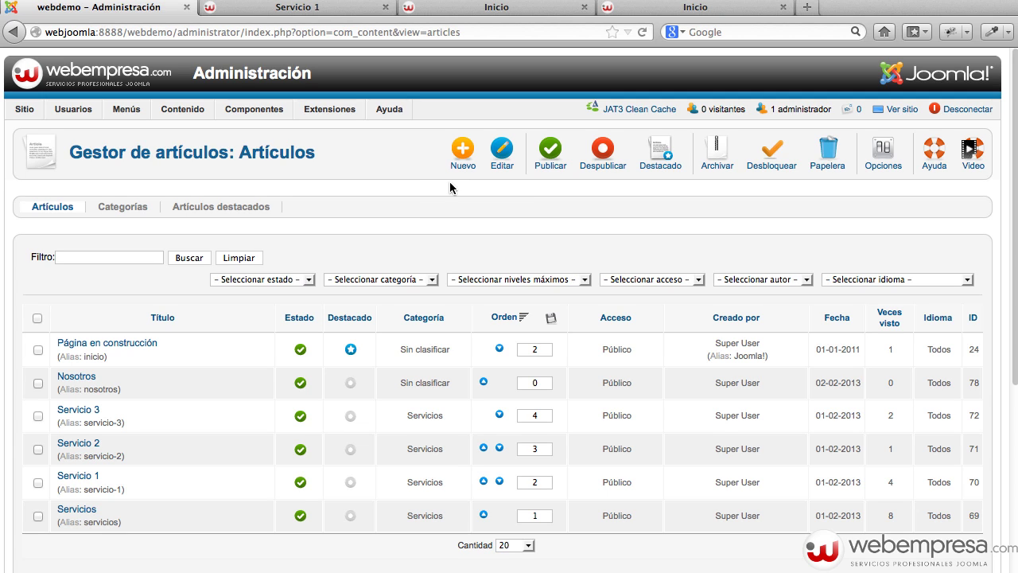
{"action": "left_click", "coordinate": [461, 159]}
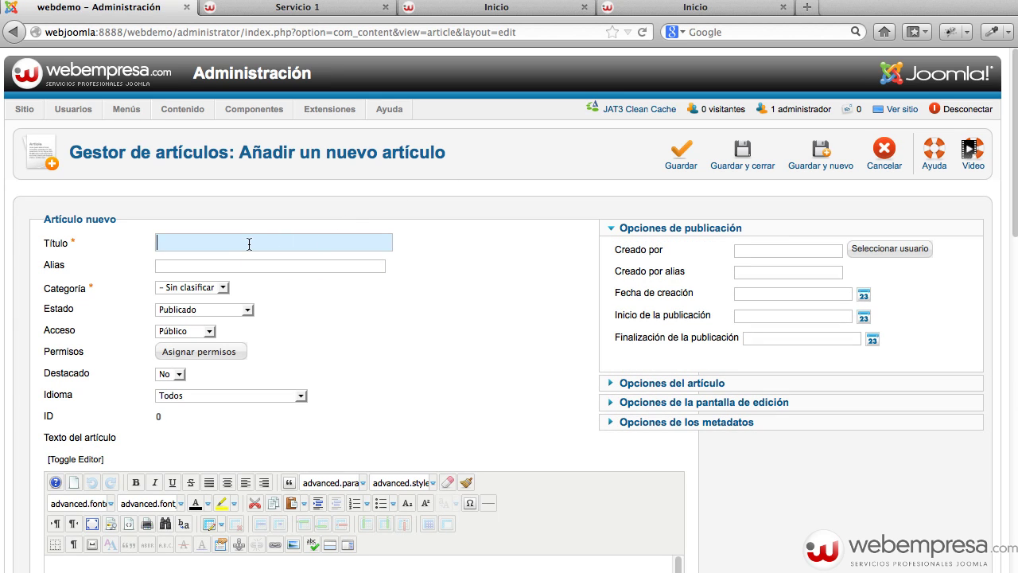
{"action": "key", "text": "super+Tab"}
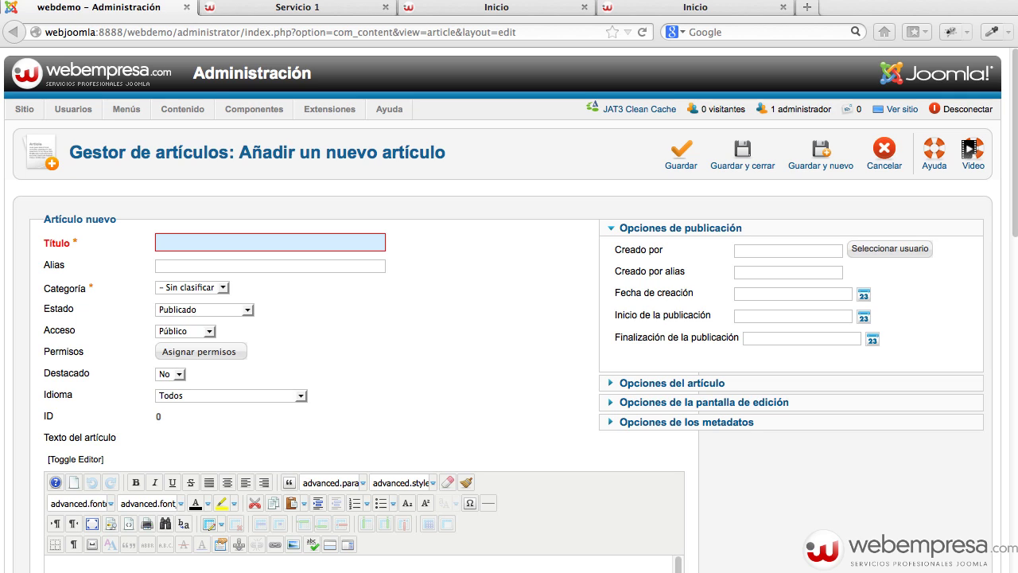
{"action": "left_click", "coordinate": [225, 243]}
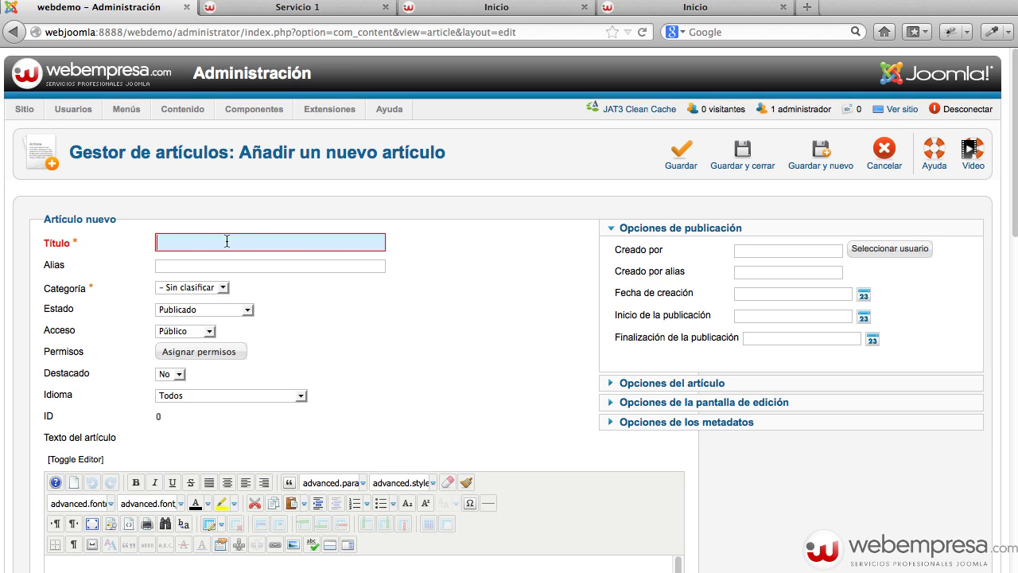
{"action": "type", "text": "Lorem Ipsum is simply dummy"}
{"action": "left_click", "coordinate": [198, 286]}
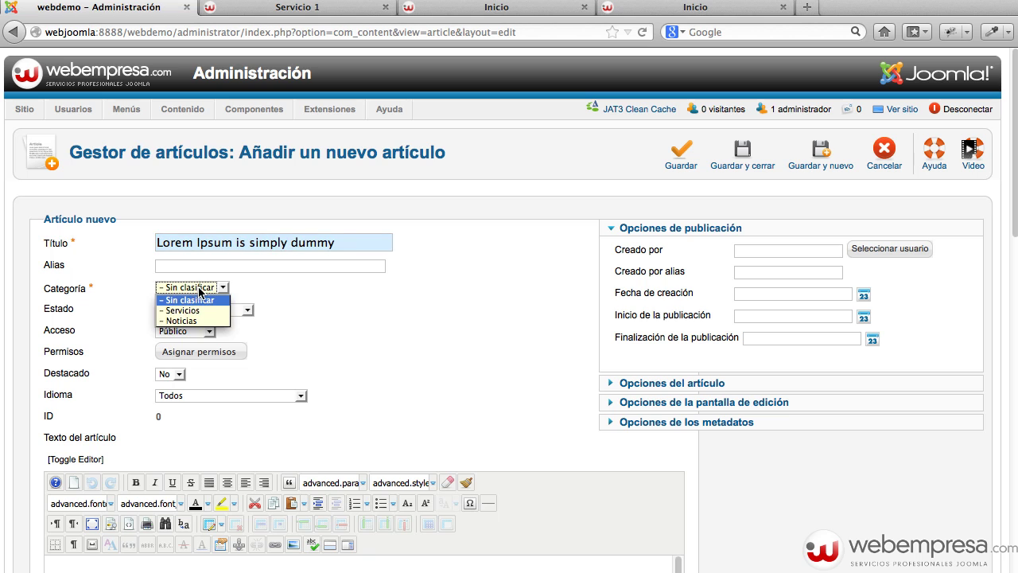
{"action": "left_click", "coordinate": [195, 320]}
{"action": "scroll", "coordinate": [330, 314], "scroll_direction": "down", "scroll_amount": 5}
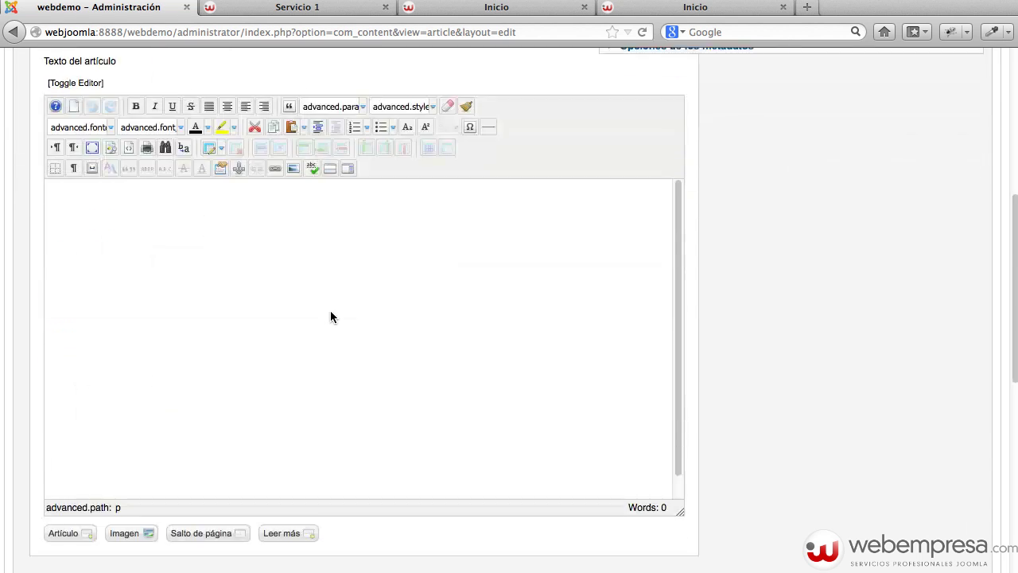
Paste the two Lorem Ipsum paragraphs twice into the body, giving four paragraphs.
{"action": "left_click", "coordinate": [313, 304]}
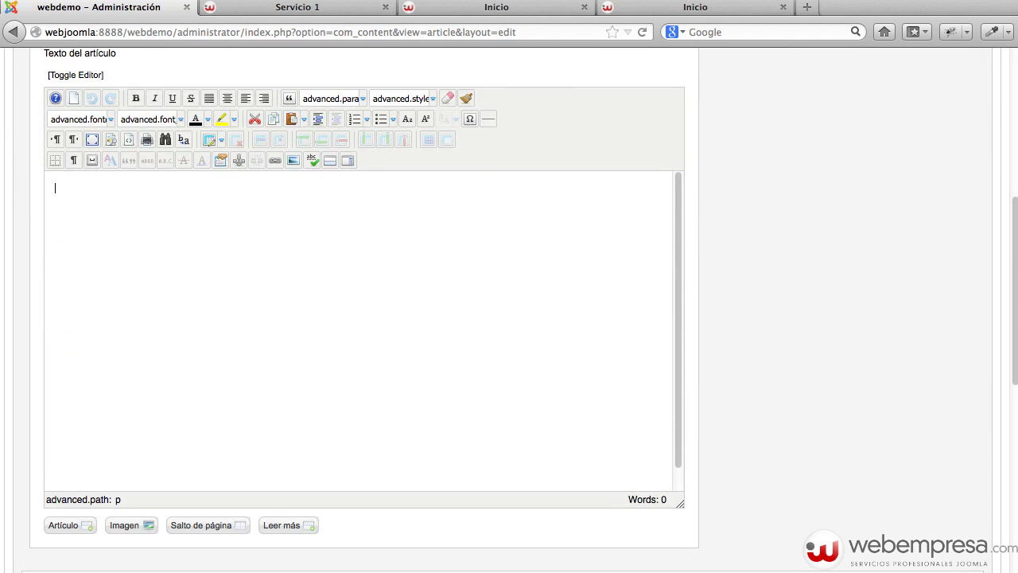
{"action": "key", "text": "super+Tab"}
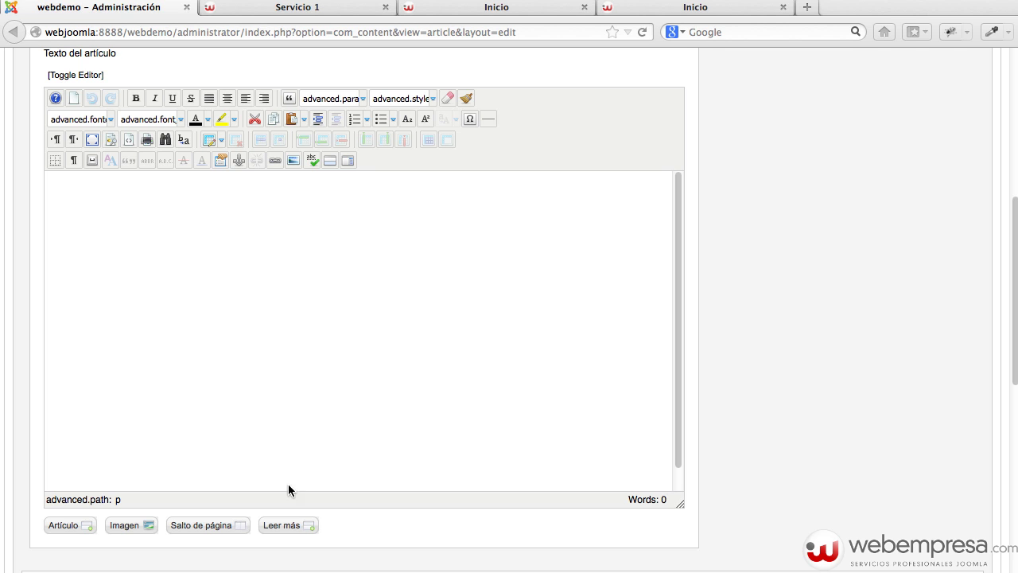
{"action": "left_click", "coordinate": [257, 343]}
{"action": "type", "text": "Lorem Ipsum is simply dummy text of the printing and typesetting industry. Lorem Ipsum has been the industry's standard dummy text ever since the 1500s, when an unknown printer took a galley of type and scrambled it to make a type specimen book. It has survived not only five centuries, but also the leap into electronic typesetting, remaining essentially unchanged. It was popularised in the 1960s with the release of Letraset sheets containing Lorem Ipsum passages, and more recently with desktop publishing software like Aldus PageMaker including versions of Lorem Ipsum. It is a long established fact that a reader will be distracted by the readable content of a page when looking at its layout. The point of using Lorem Ipsum is that it has a more-or-less normal distribution of letters, as opposed to using 'Content here, content here', making it look like readable English. Many desktop publishing packages and web page editors now use Lorem Ipsum as their default model text, and a search for 'lorem ipsum' will uncover many web sites still in their infancy. Various versions have evolved over the years, sometimes by accident, sometimes on purpose (injected humour and the like)."}
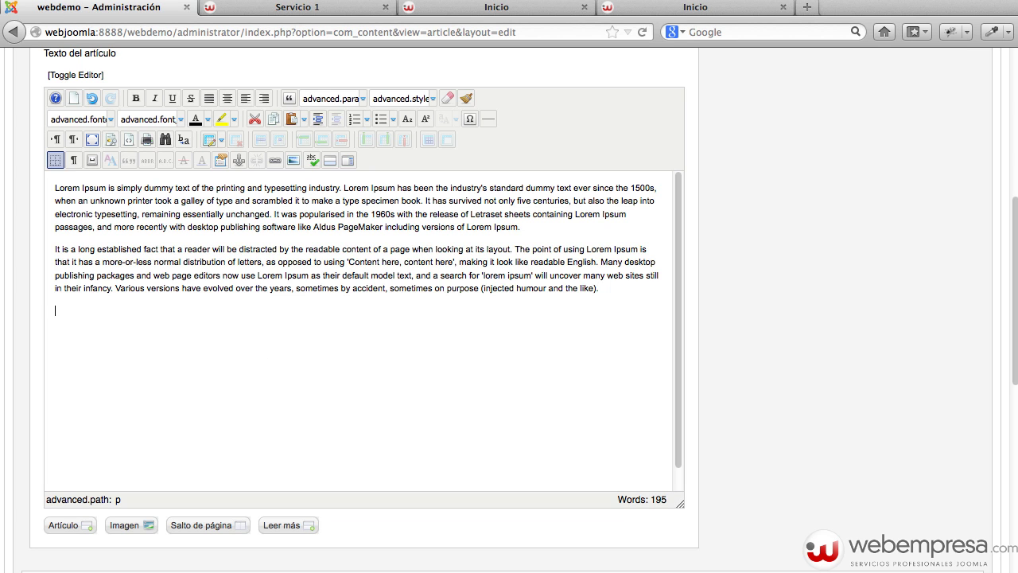
{"action": "type", "text": "Lorem Ipsum is simply dummy text of the printing and typesetting industry. Lorem Ipsum has been the industry's standard dummy text ever since the 1500s, when an unknown printer took a galley of type and scrambled it to make a type specimen book. It has survived not only five centuries, but also the leap into electronic typesetting, remaining essentially unchanged. It was popularised in the 1960s with the release of Letraset sheets containing Lorem Ipsum passages, and more recently with desktop publishing software like Aldus PageMaker including versions of Lorem Ipsum. It is a long established fact that a reader will be distracted by the readable content of a page when looking at its layout. The point of using Lorem Ipsum is that it has a more-or-less normal distribution of letters, as opposed to using 'Content here, content here', making it look like readable English. Many desktop publishing packages and web page editors now use Lorem Ipsum as their default model text, and a search for 'lorem ipsum' will uncover many web sites still in their infancy. Various versions have evolved over the years, sometimes by accident, sometimes on purpose (injected humour and the like)."}
{"action": "scroll", "coordinate": [323, 219], "scroll_direction": "up", "scroll_amount": 3}
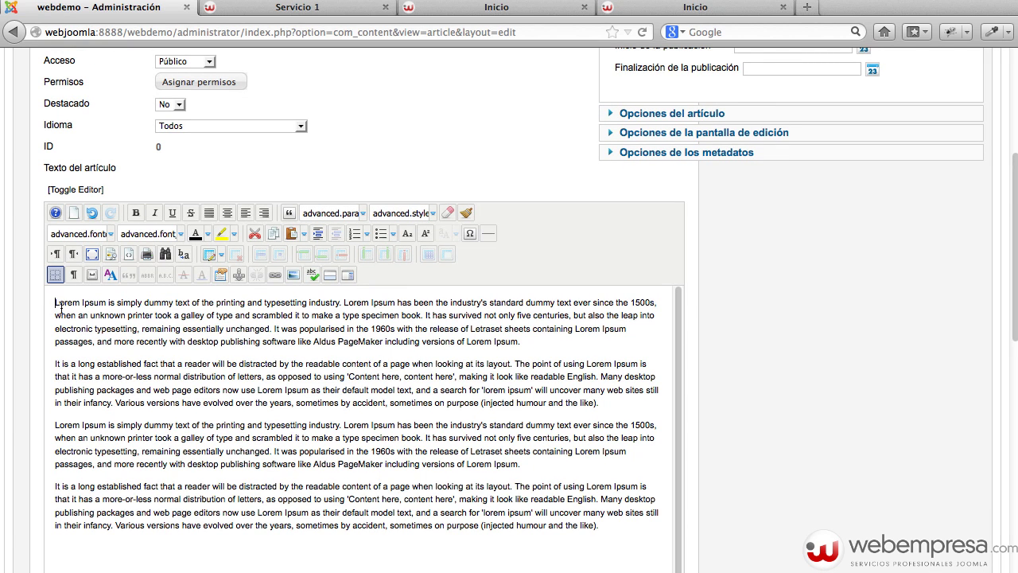
Create a 'noticias' folder in the Image Manager and open it.
{"action": "left_click", "coordinate": [297, 279]}
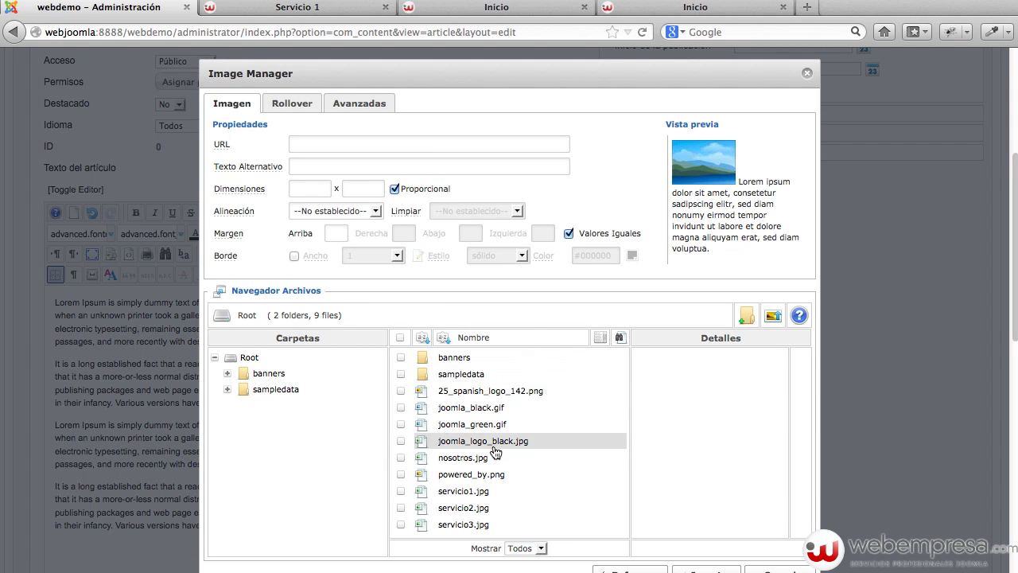
{"action": "left_click", "coordinate": [750, 323]}
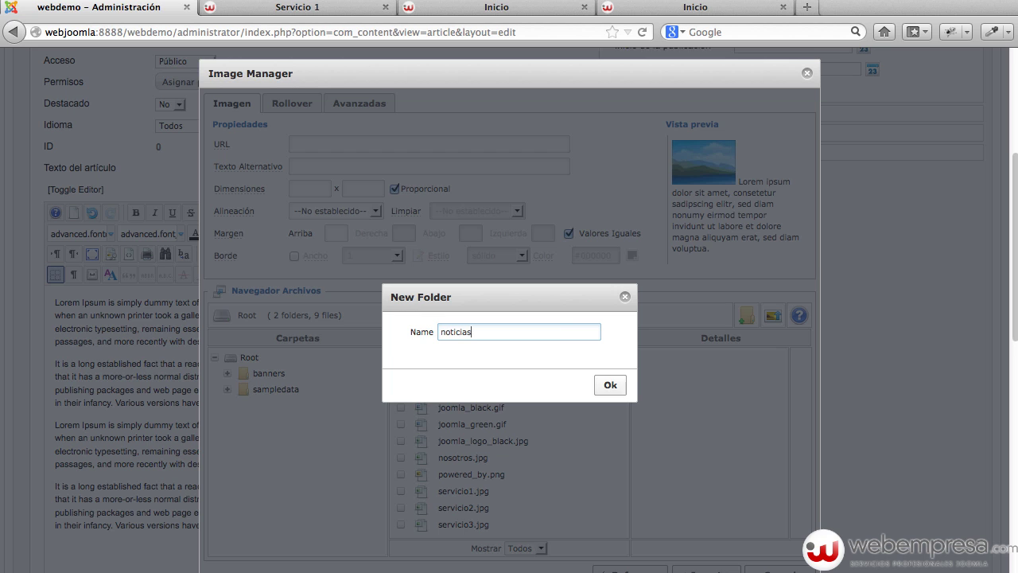
{"action": "left_click", "coordinate": [612, 388]}
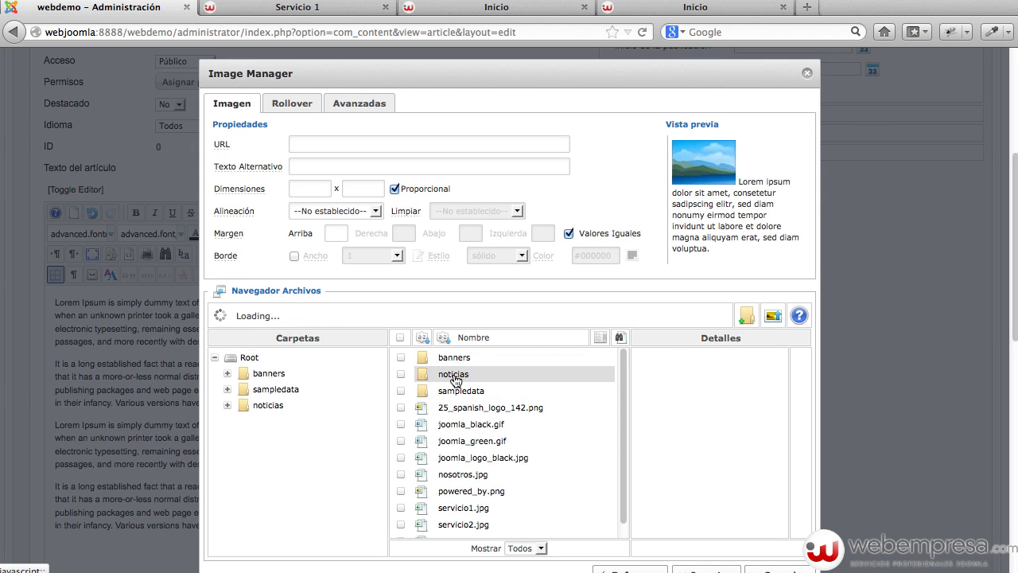
{"action": "left_click", "coordinate": [456, 380]}
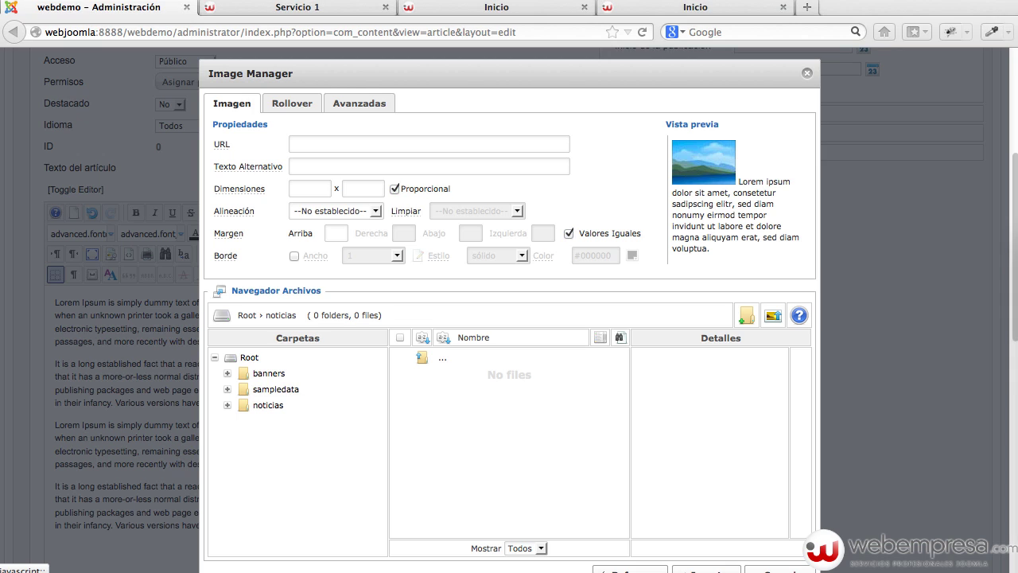
Upload blog1.jpg through blog5.jpg into the noticias folder.
{"action": "left_click", "coordinate": [772, 317]}
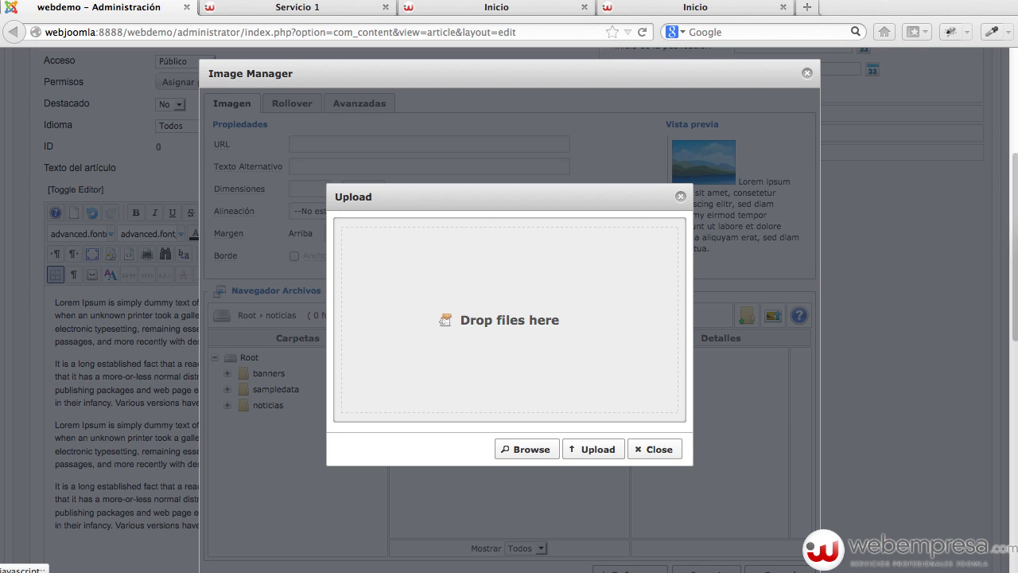
{"action": "left_click_drag", "start_coordinate": [699, 334], "coordinate": [607, 339]}
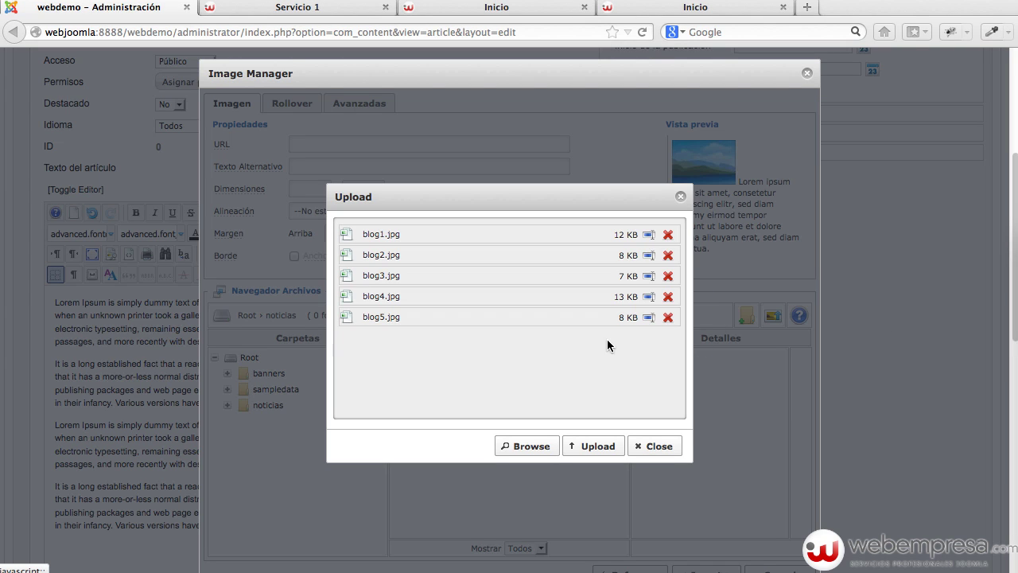
{"action": "left_click", "coordinate": [592, 446]}
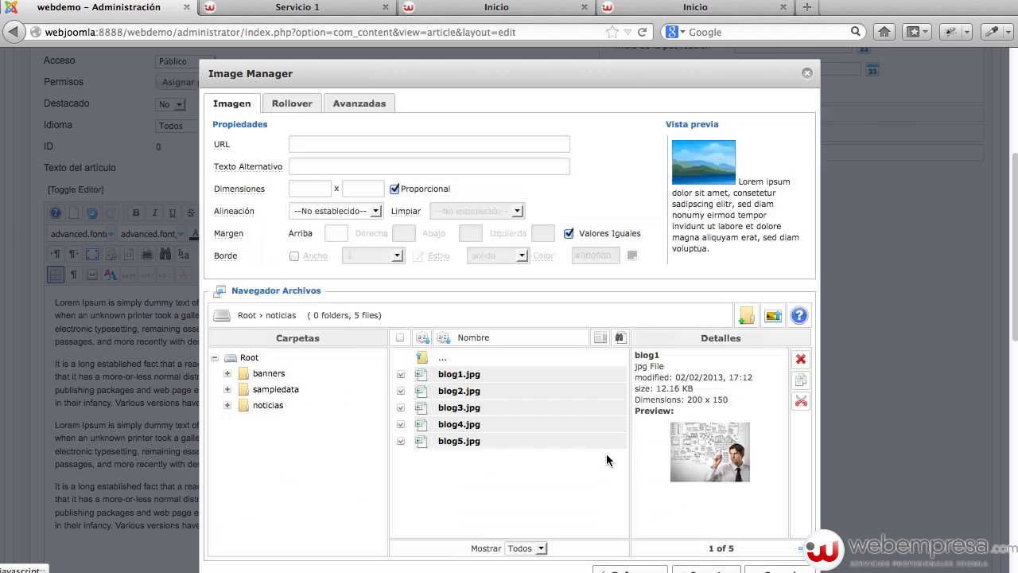
Insert blog1.jpg aligned Izquierdo with a right margin of 10, Valores Iguales unchecked.
{"action": "left_click", "coordinate": [467, 375]}
{"action": "left_click", "coordinate": [471, 390]}
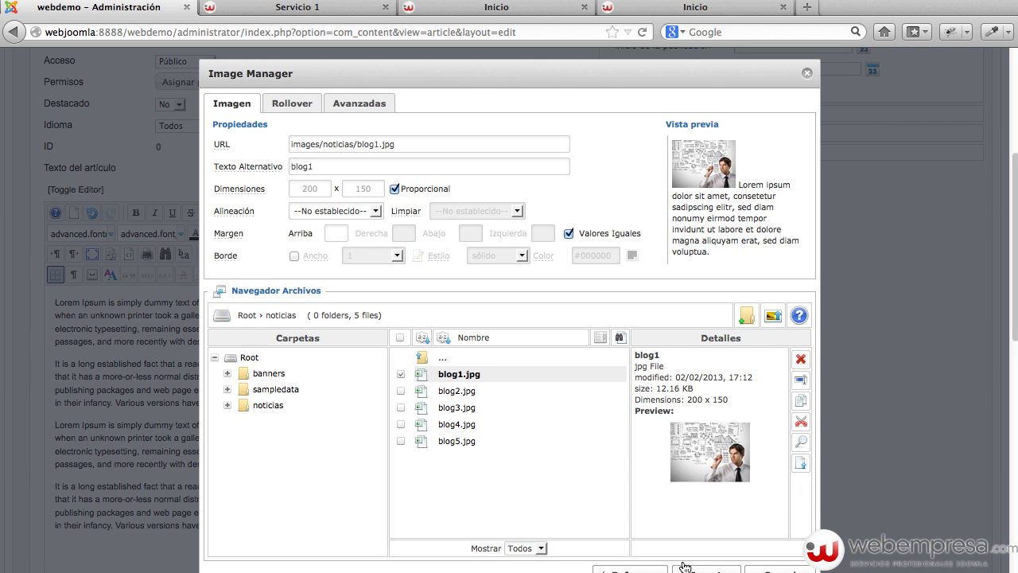
{"action": "scroll", "coordinate": [700, 565], "scroll_direction": "down", "scroll_amount": 3}
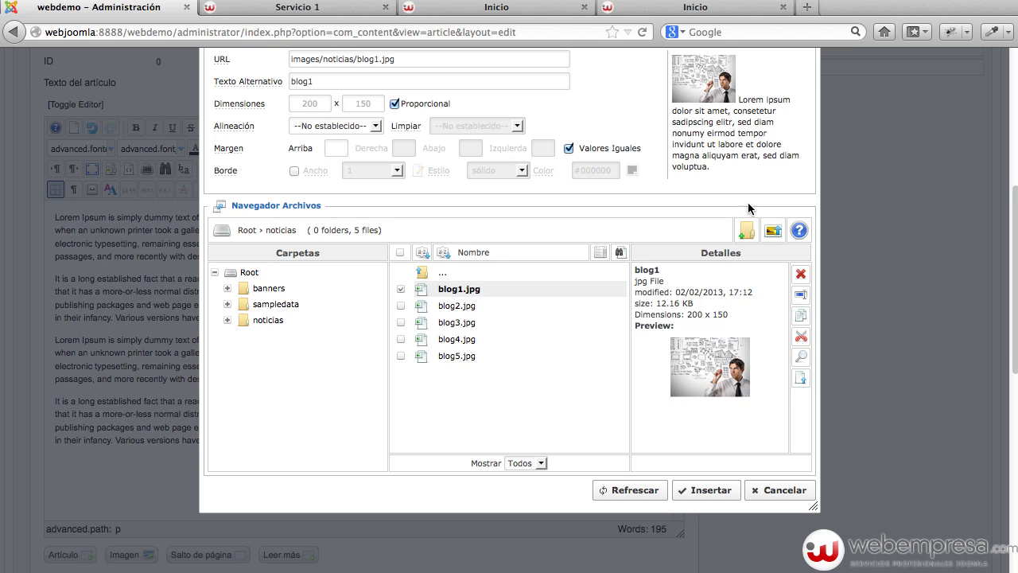
{"action": "scroll", "coordinate": [748, 202], "scroll_direction": "up", "scroll_amount": 3}
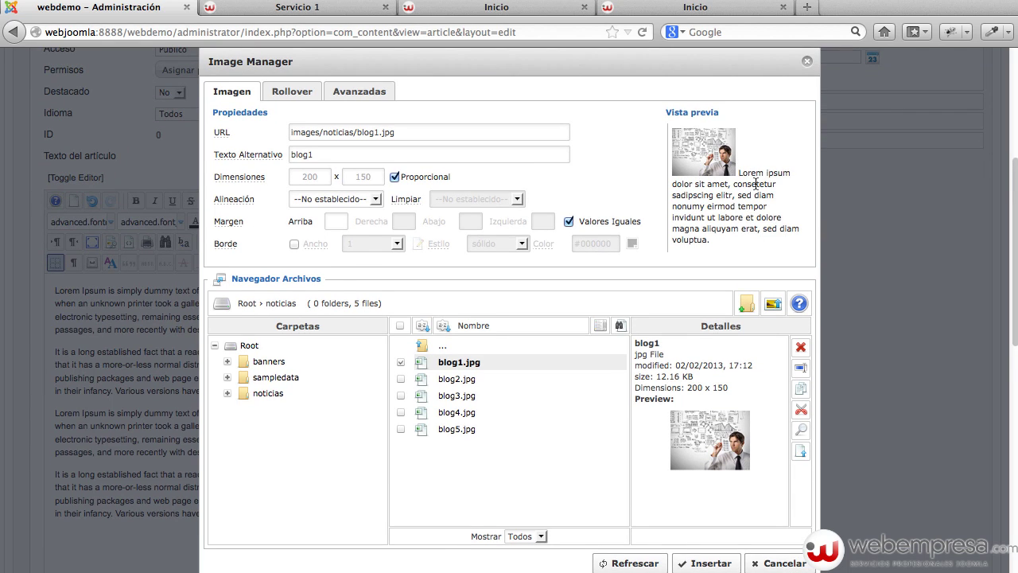
{"action": "left_click", "coordinate": [348, 199]}
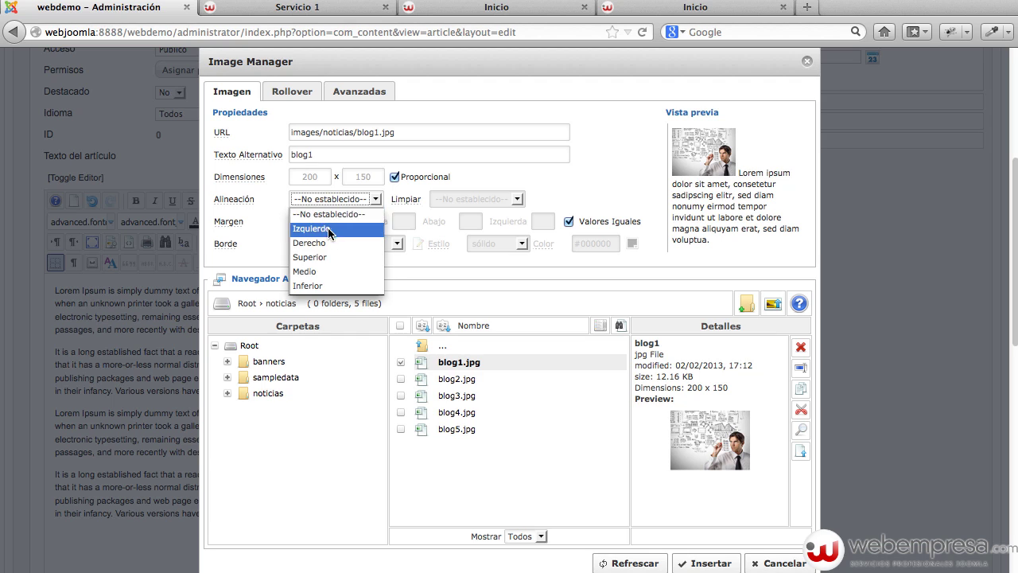
{"action": "left_click", "coordinate": [327, 233]}
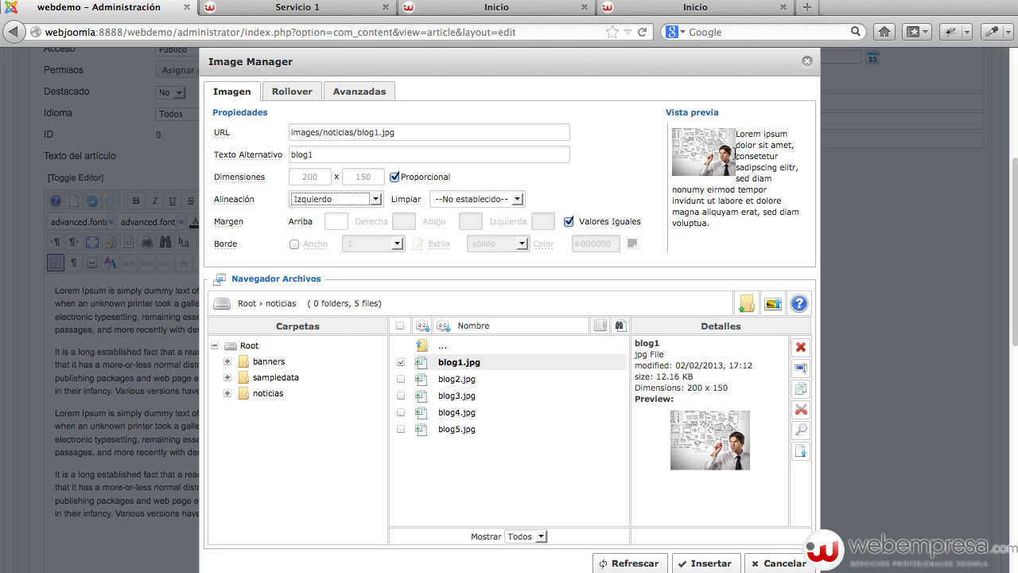
{"action": "left_click", "coordinate": [568, 221]}
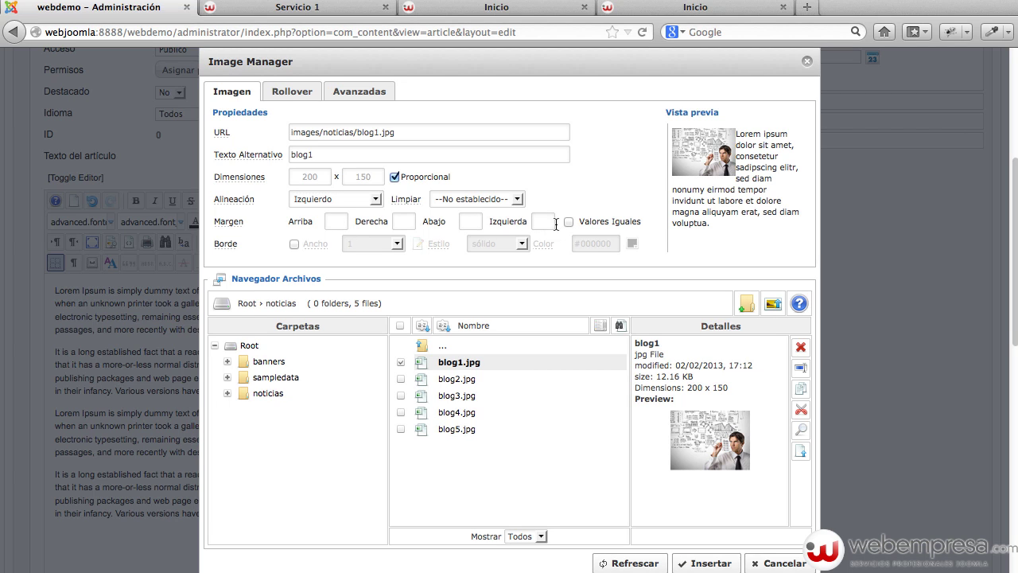
{"action": "left_click", "coordinate": [402, 219]}
{"action": "left_click", "coordinate": [543, 221]}
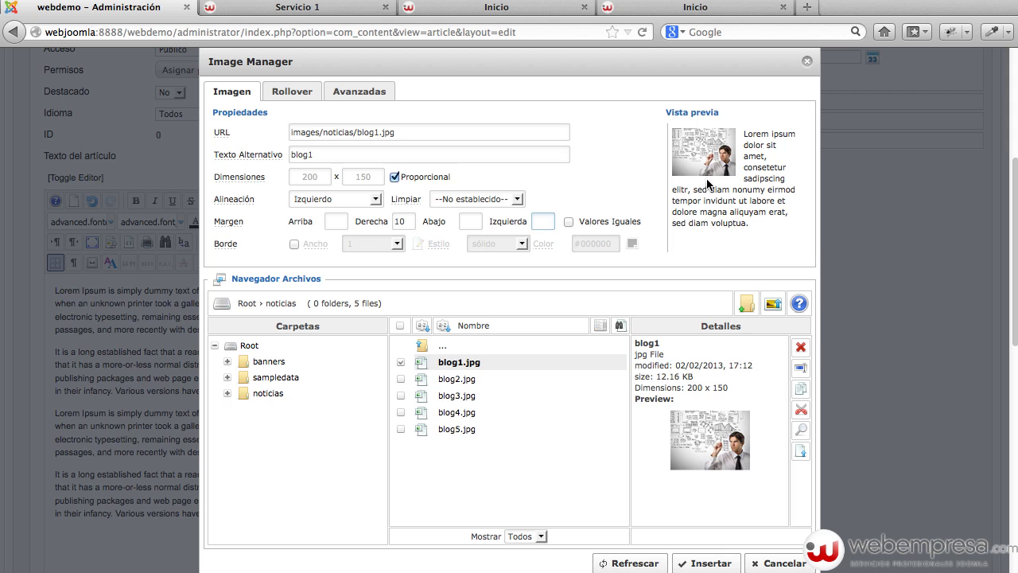
{"action": "left_click", "coordinate": [697, 563]}
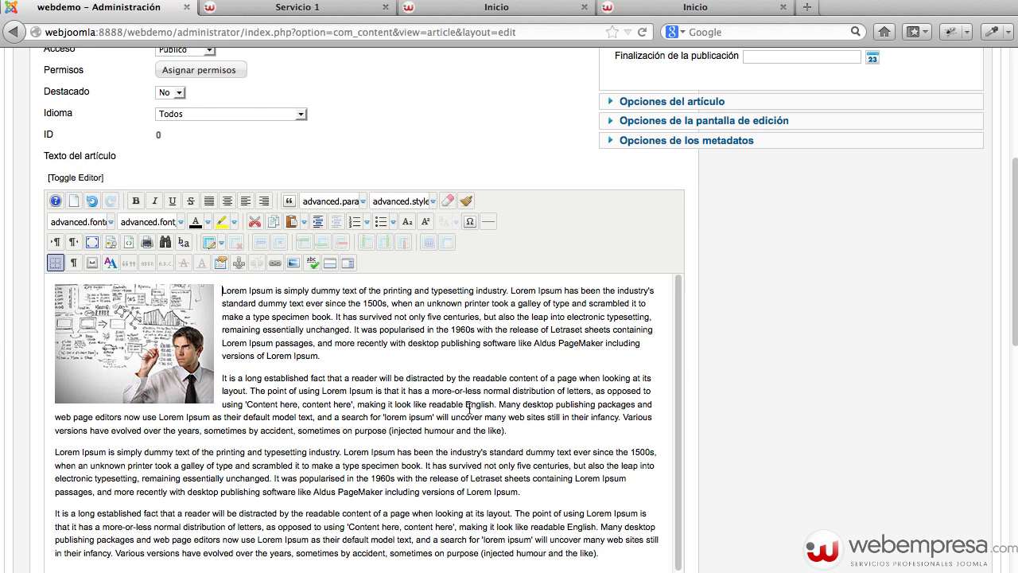
{"action": "key", "text": "Return"}
{"action": "key", "text": "Return"}
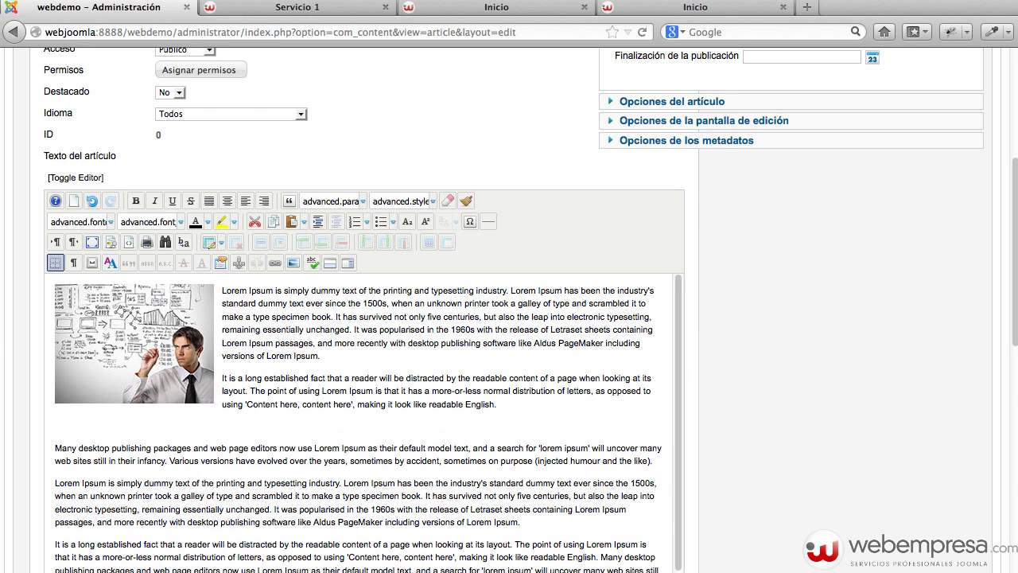
Add a 'Leer más' break on the empty line after paragraph two, then save and close.
{"action": "left_click", "coordinate": [189, 429]}
{"action": "scroll", "coordinate": [772, 356], "scroll_direction": "down", "scroll_amount": 2}
{"action": "scroll", "coordinate": [772, 362], "scroll_direction": "down", "scroll_amount": 1}
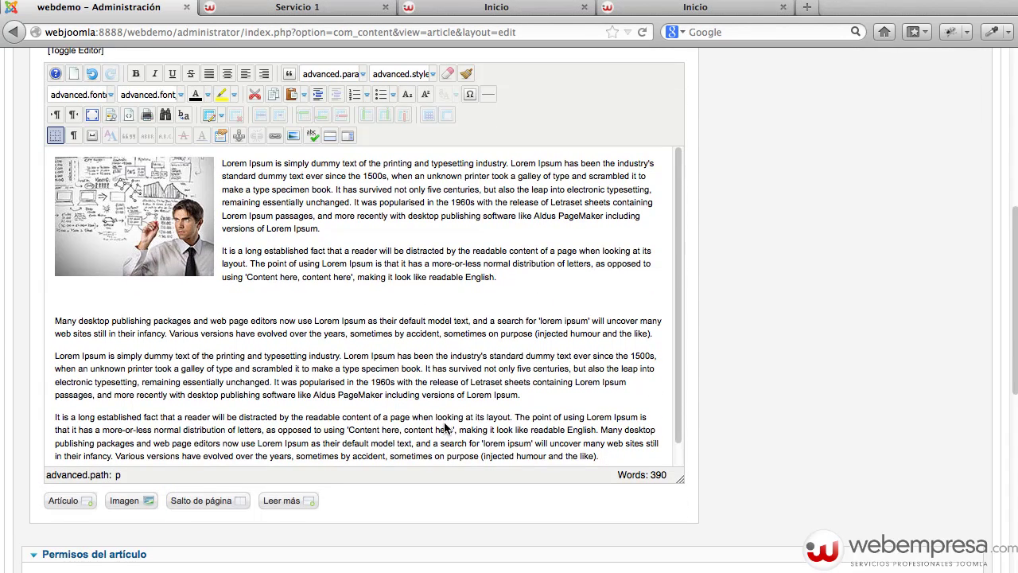
{"action": "left_click", "coordinate": [281, 500]}
{"action": "scroll", "coordinate": [351, 354], "scroll_direction": "up", "scroll_amount": 6}
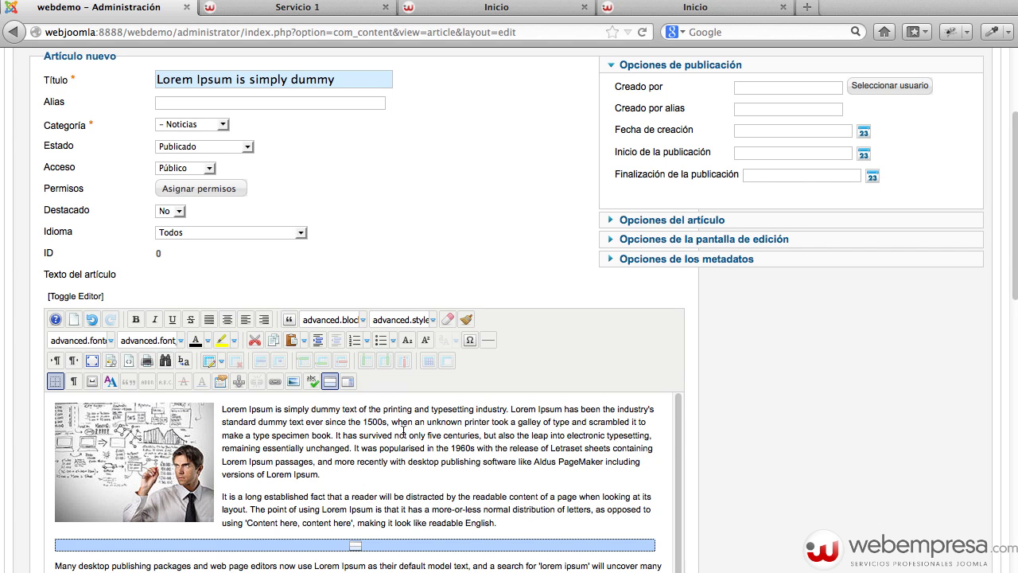
{"action": "scroll", "coordinate": [403, 430], "scroll_direction": "down", "scroll_amount": 5}
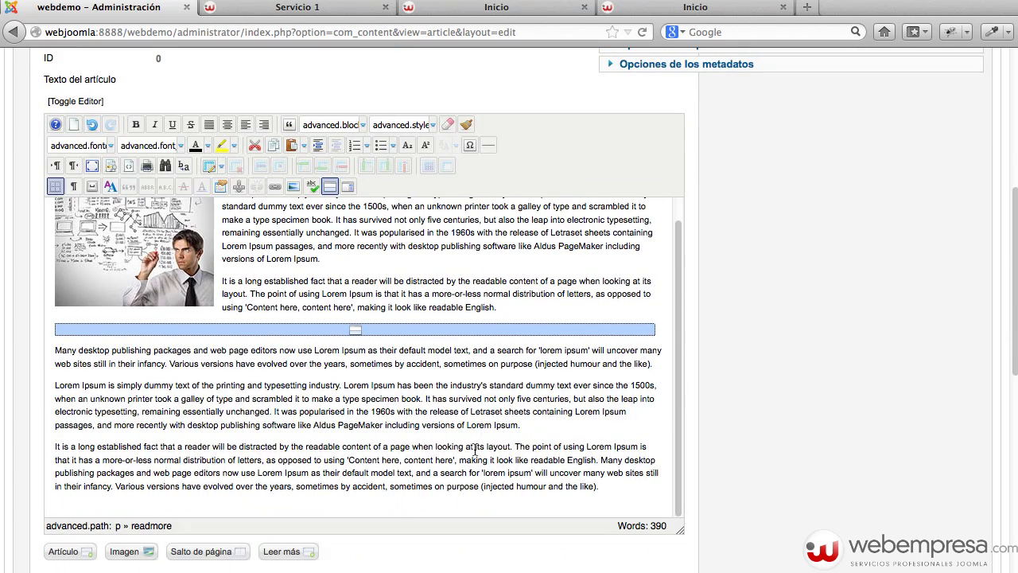
{"action": "scroll", "coordinate": [588, 366], "scroll_direction": "up", "scroll_amount": 2}
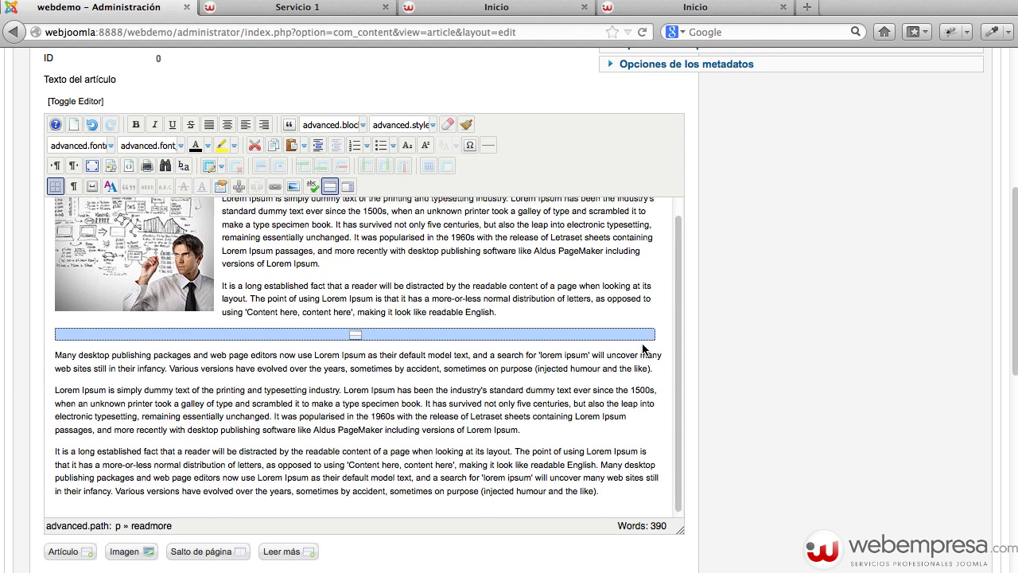
{"action": "scroll", "coordinate": [693, 326], "scroll_direction": "up", "scroll_amount": 8}
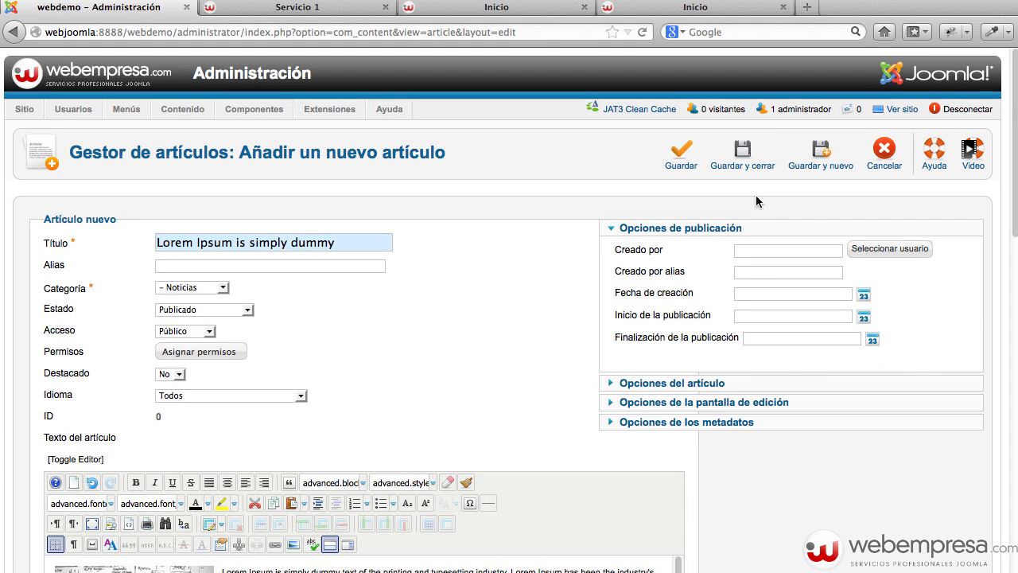
{"action": "left_click", "coordinate": [740, 163]}
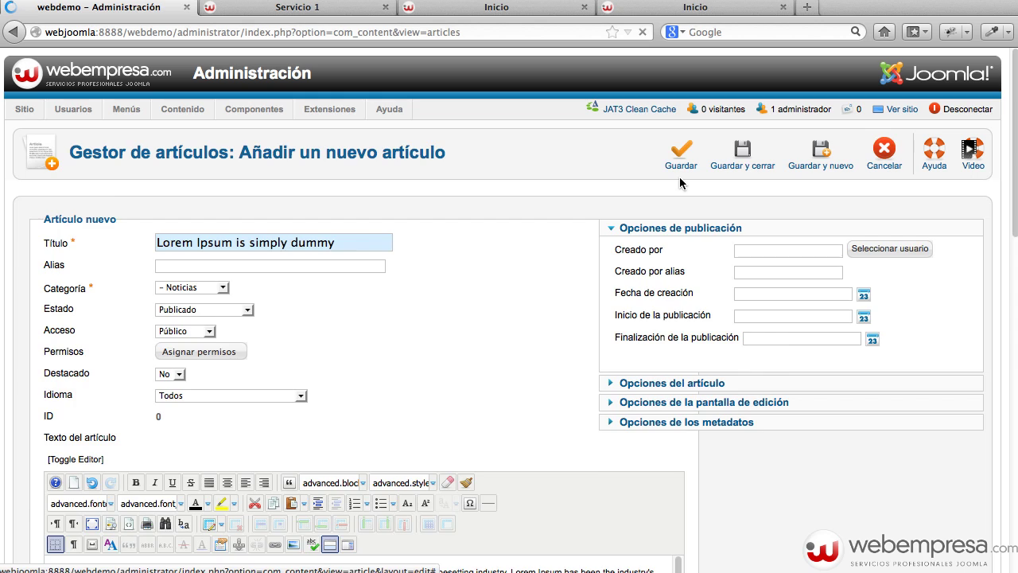
Feature Lorem Ipsum, unfeature Página en construcción, and open the public home page.
{"action": "scroll", "coordinate": [425, 295], "scroll_direction": "down", "scroll_amount": 3}
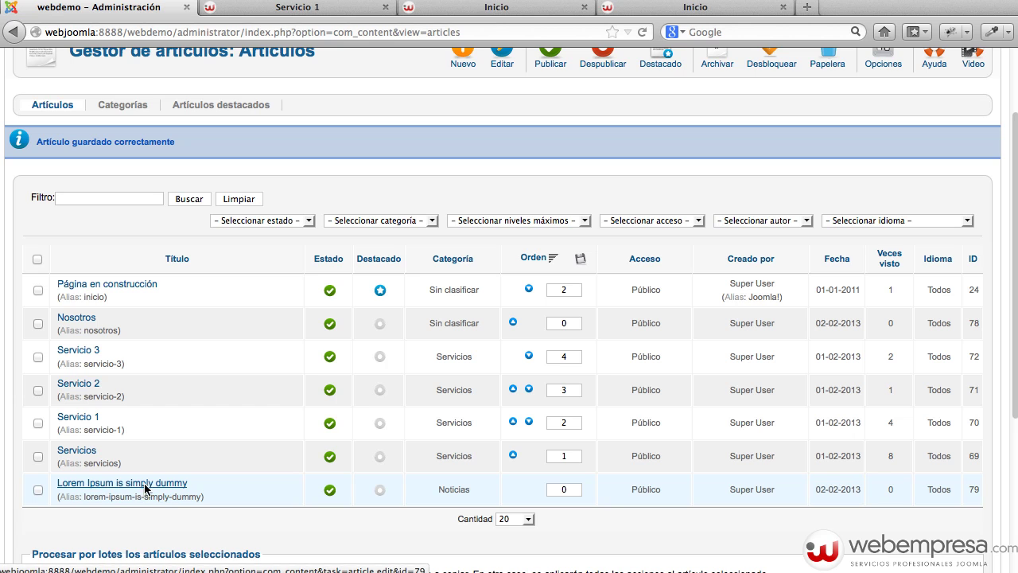
{"action": "left_click", "coordinate": [379, 490]}
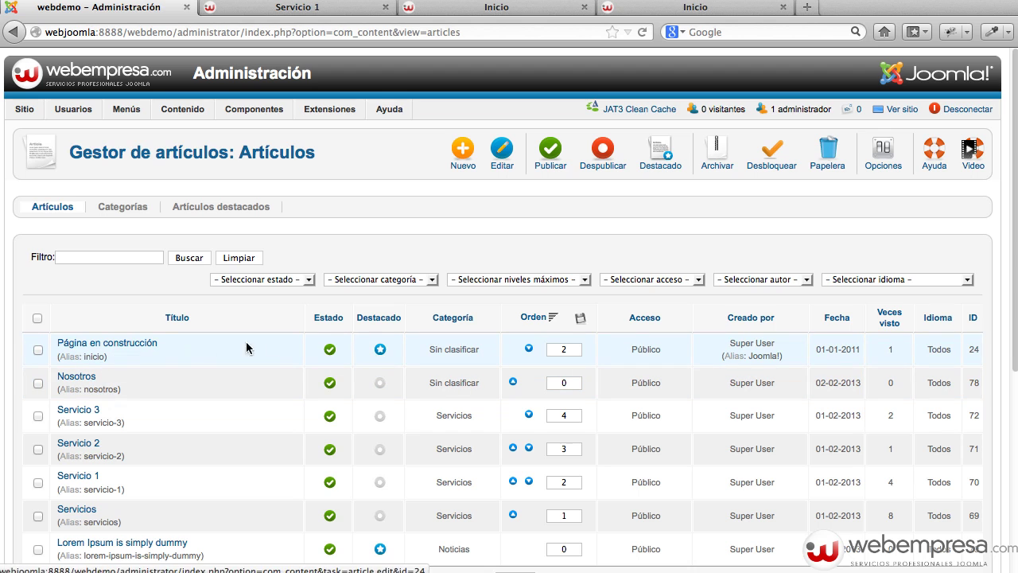
{"action": "left_click", "coordinate": [380, 349]}
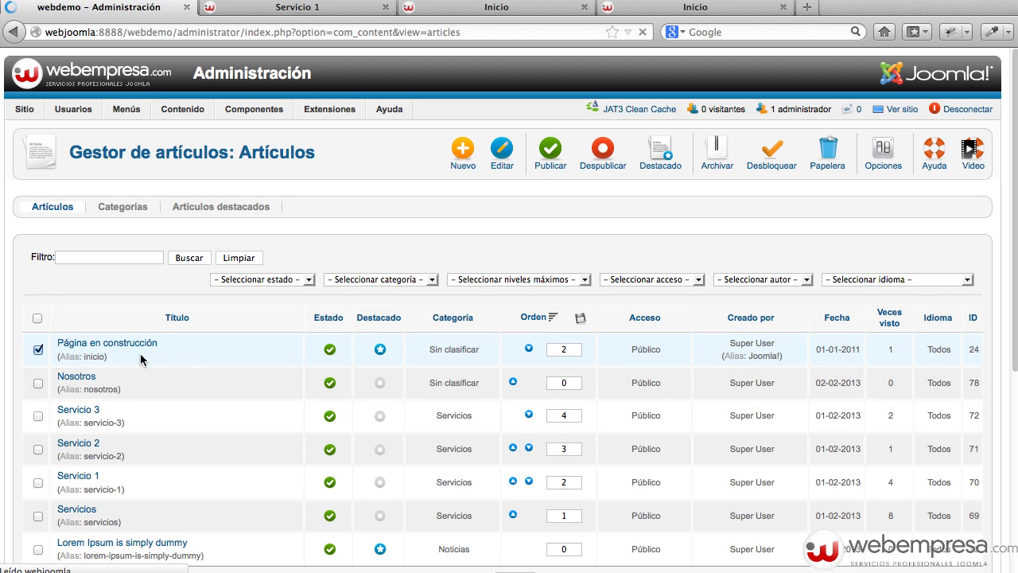
{"action": "scroll", "coordinate": [140, 355], "scroll_direction": "down", "scroll_amount": 1}
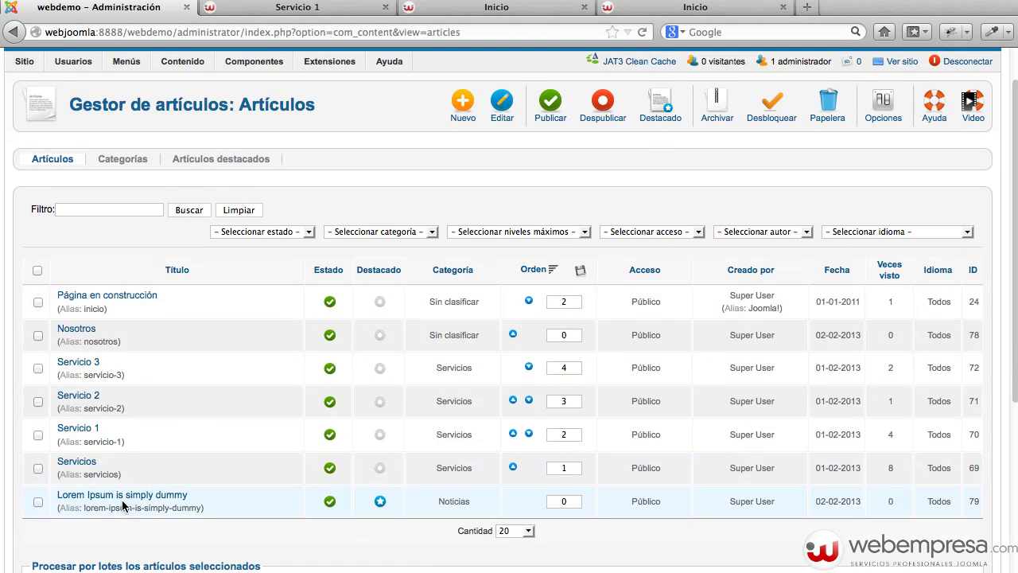
{"action": "scroll", "coordinate": [450, 482], "scroll_direction": "up", "scroll_amount": 1}
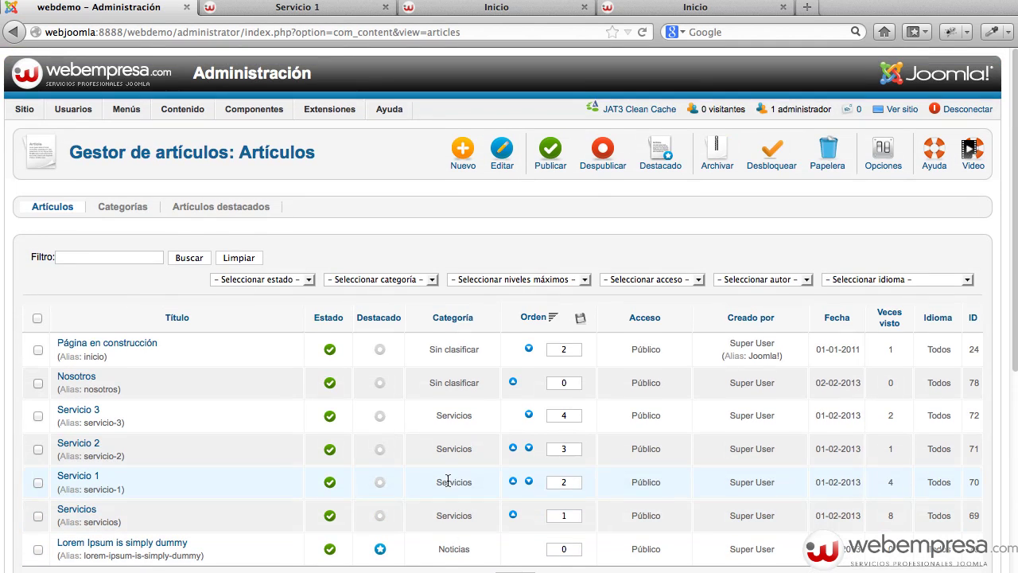
{"action": "left_click", "coordinate": [898, 109]}
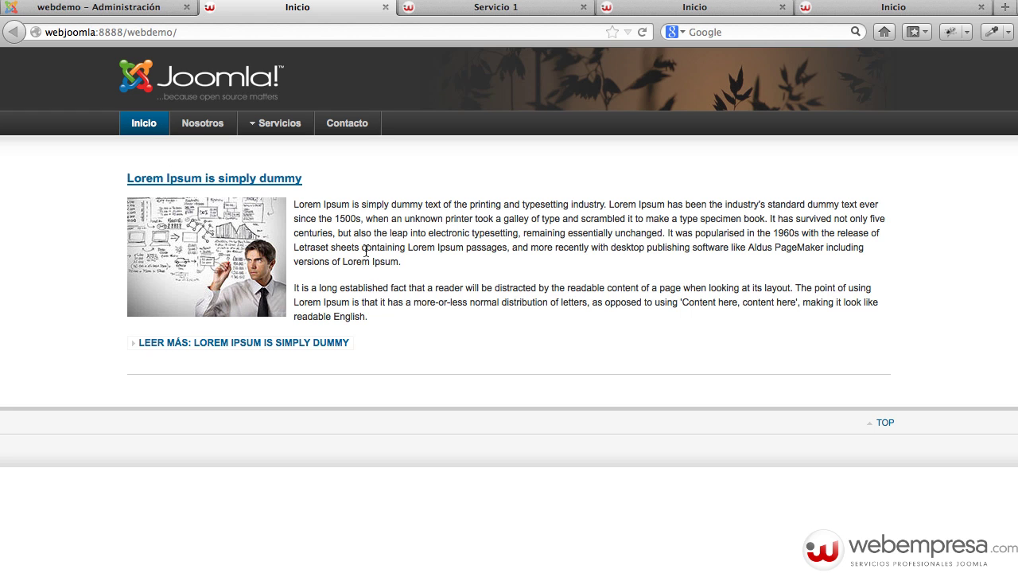
Read the full Lorem Ipsum article via 'Leer más', then return to the administration tab.
{"action": "left_click", "coordinate": [233, 350]}
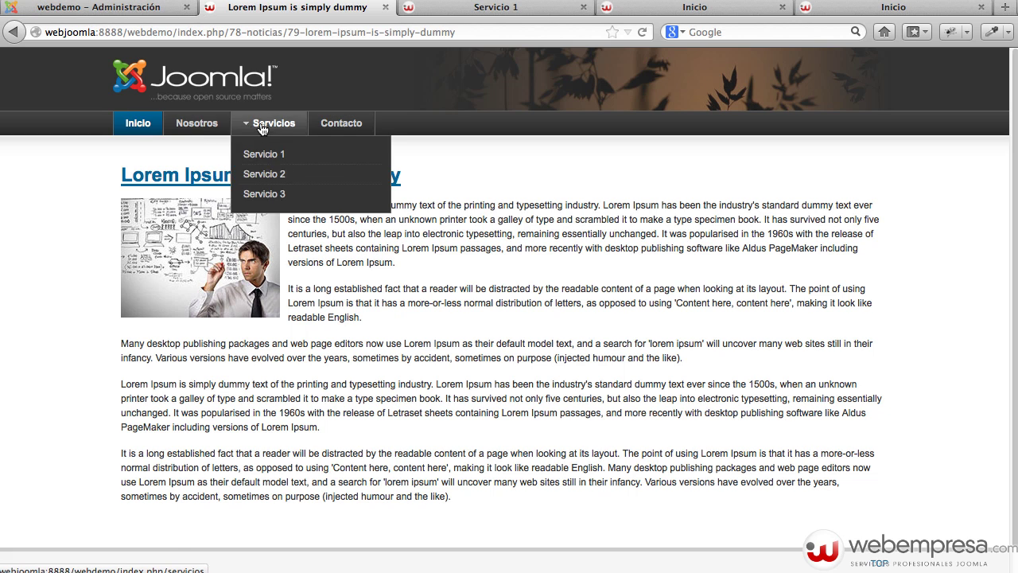
{"action": "left_click", "coordinate": [132, 8]}
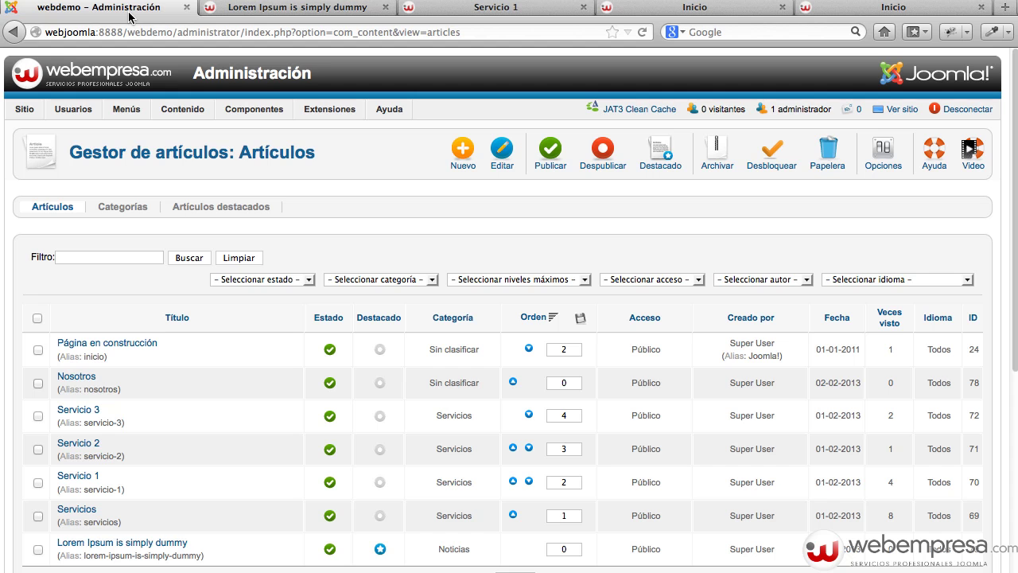
{"action": "mouse_move", "coordinate": [125, 109]}
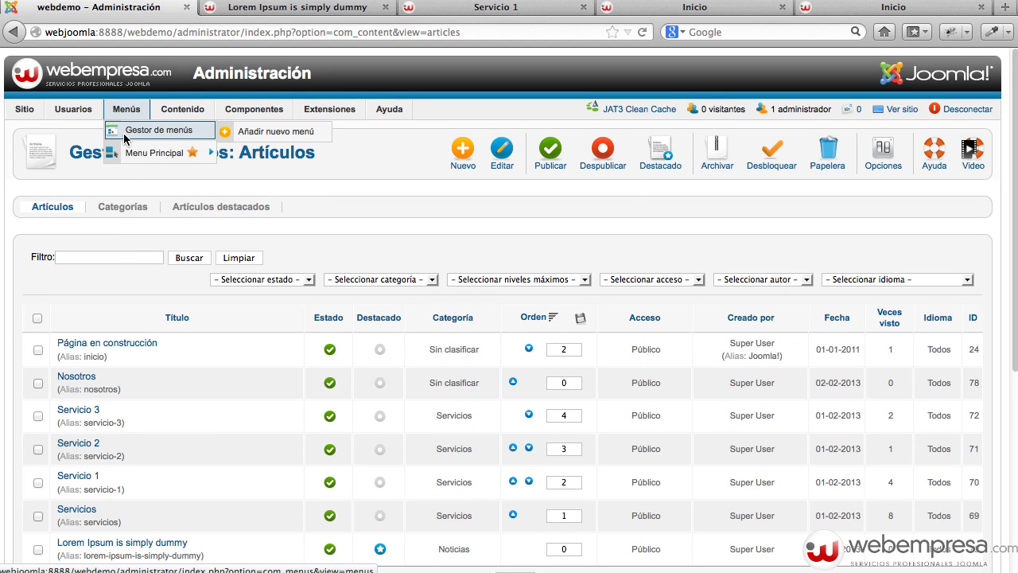
Add a Noticias menu item to Menu Principal showing the Noticias category as a blog.
{"action": "left_click", "coordinate": [124, 132]}
{"action": "left_click", "coordinate": [108, 310]}
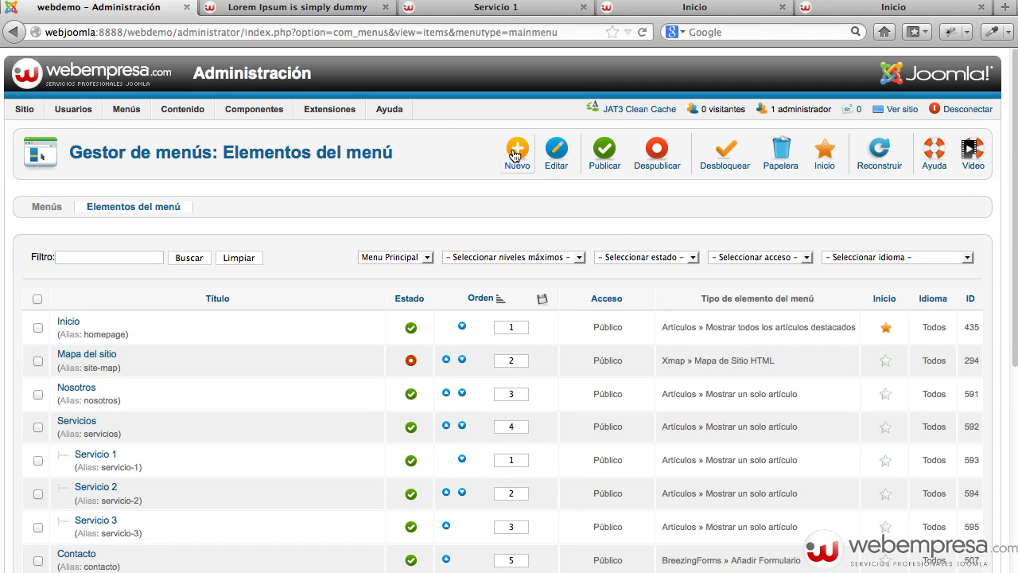
{"action": "left_click", "coordinate": [516, 154]}
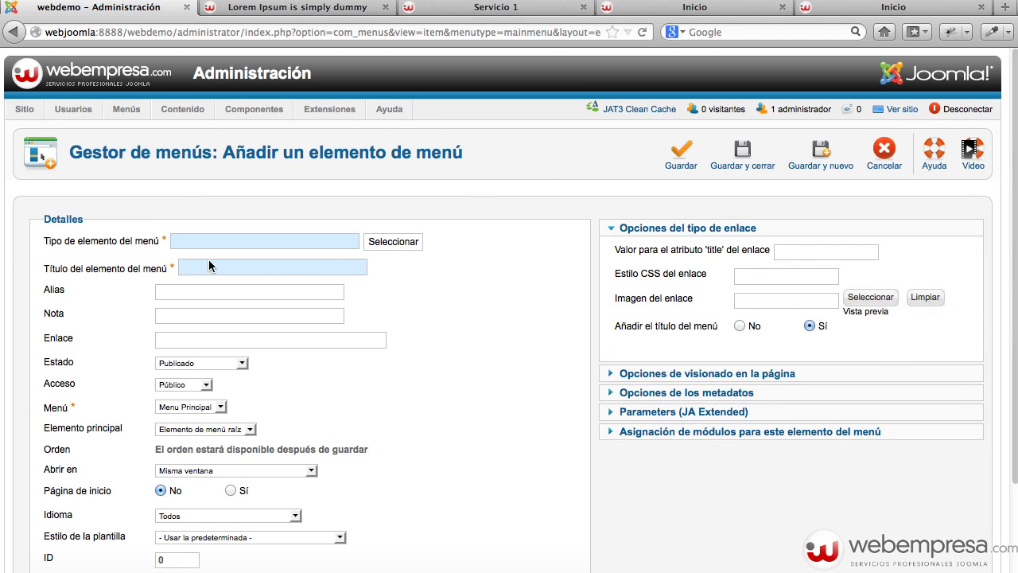
{"action": "left_click", "coordinate": [405, 239]}
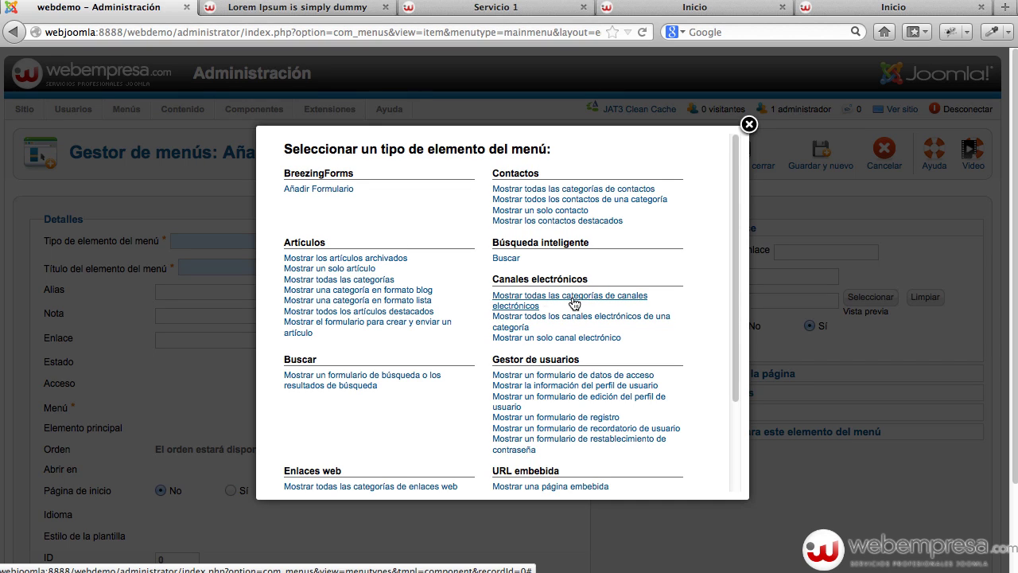
{"action": "left_click", "coordinate": [408, 291]}
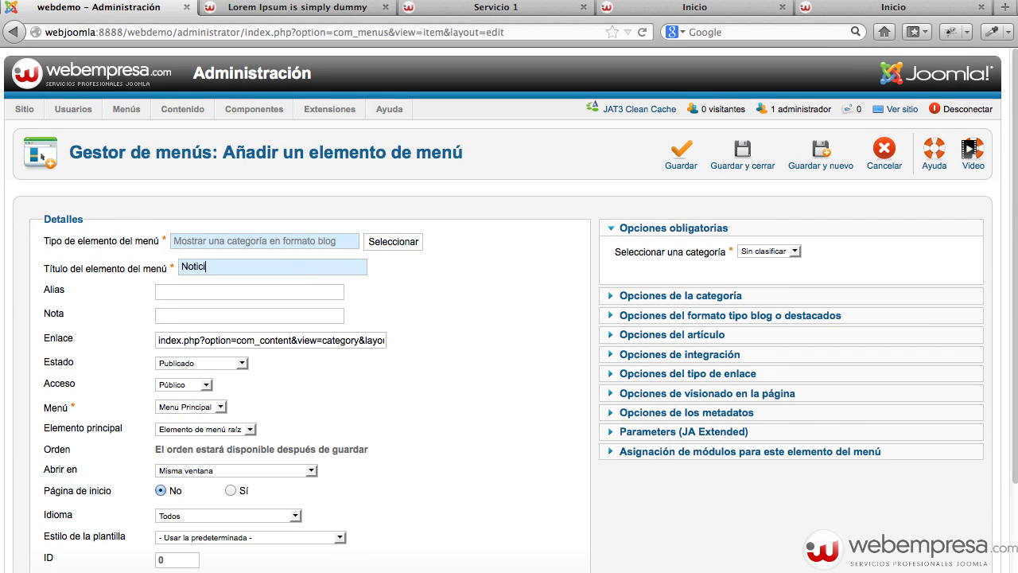
{"action": "scroll", "coordinate": [358, 331], "scroll_direction": "down", "scroll_amount": 3}
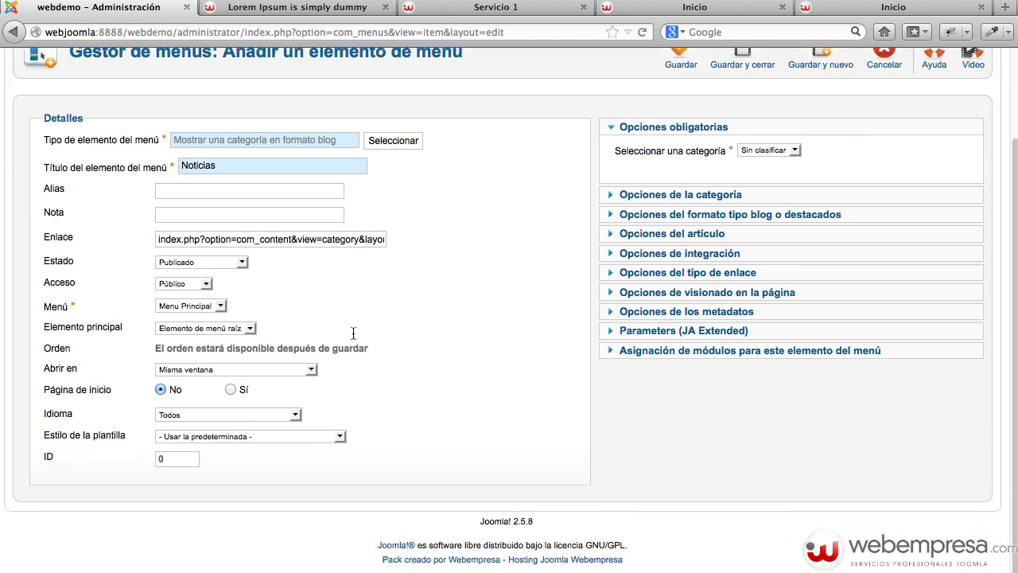
{"action": "scroll", "coordinate": [352, 331], "scroll_direction": "up", "scroll_amount": 3}
{"action": "left_click", "coordinate": [753, 253]}
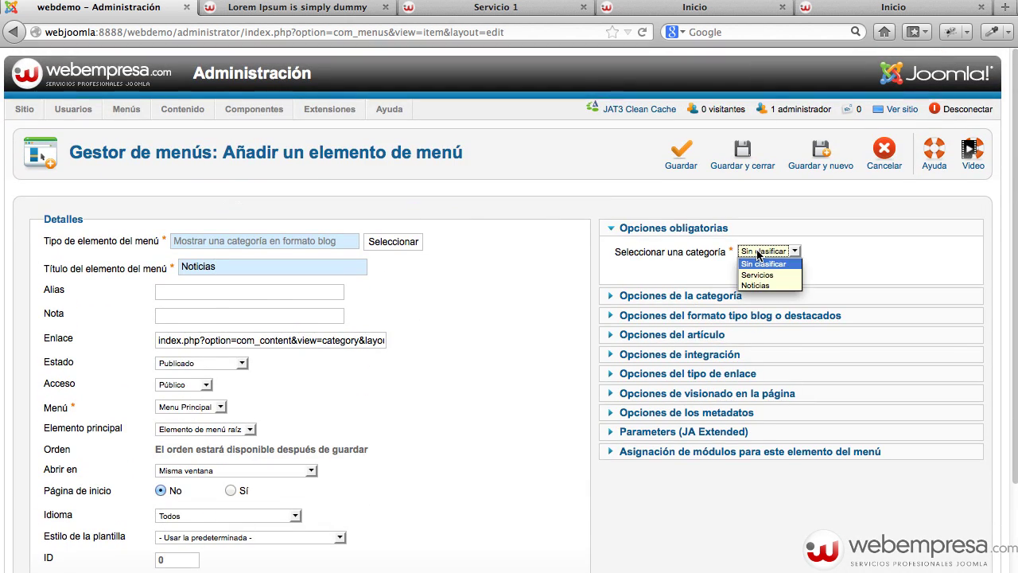
{"action": "left_click", "coordinate": [763, 287]}
{"action": "left_click", "coordinate": [683, 167]}
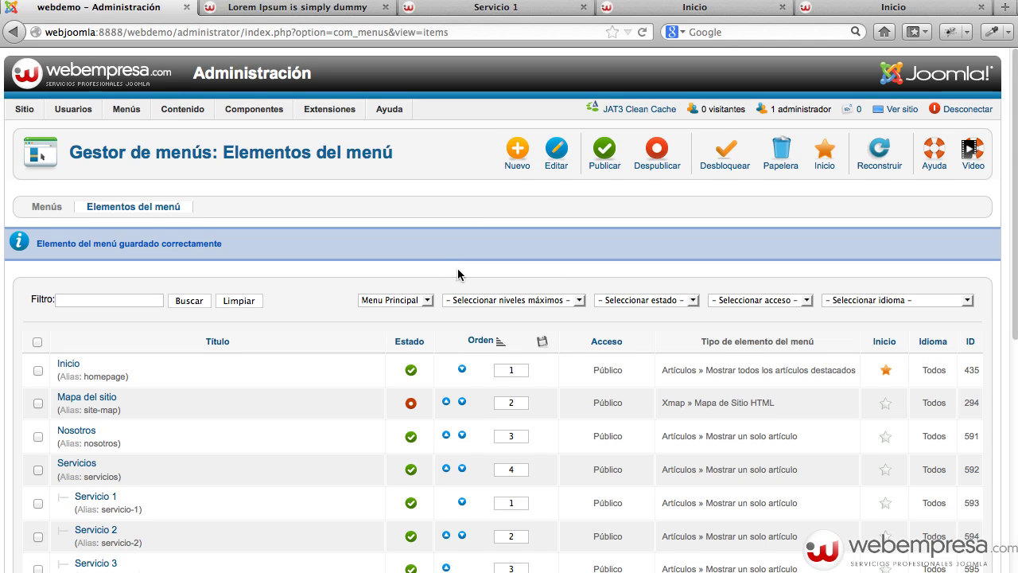
Move Noticias above Contacto in the menu and open the public site.
{"action": "scroll", "coordinate": [457, 268], "scroll_direction": "down", "scroll_amount": 3}
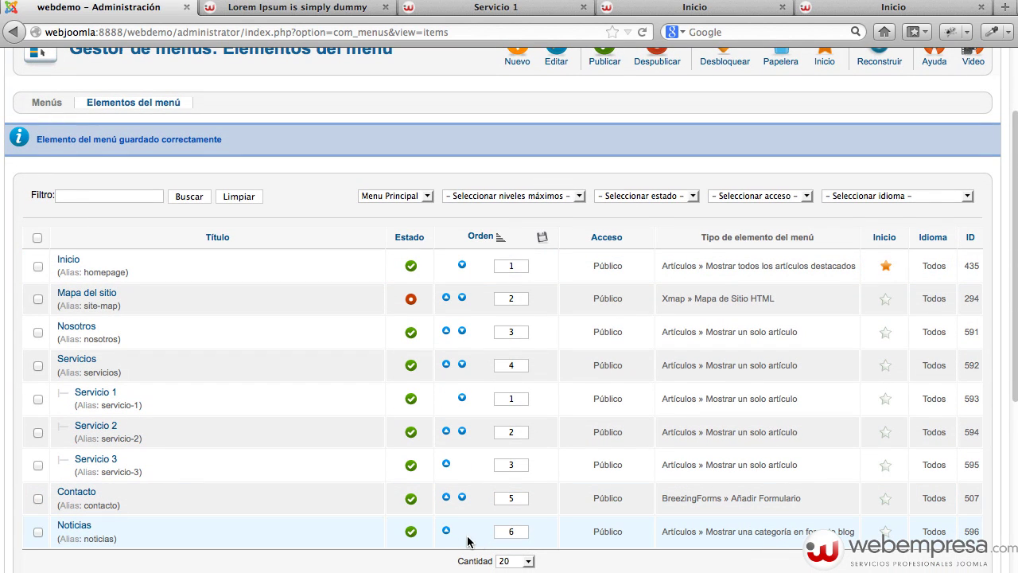
{"action": "left_click", "coordinate": [446, 531]}
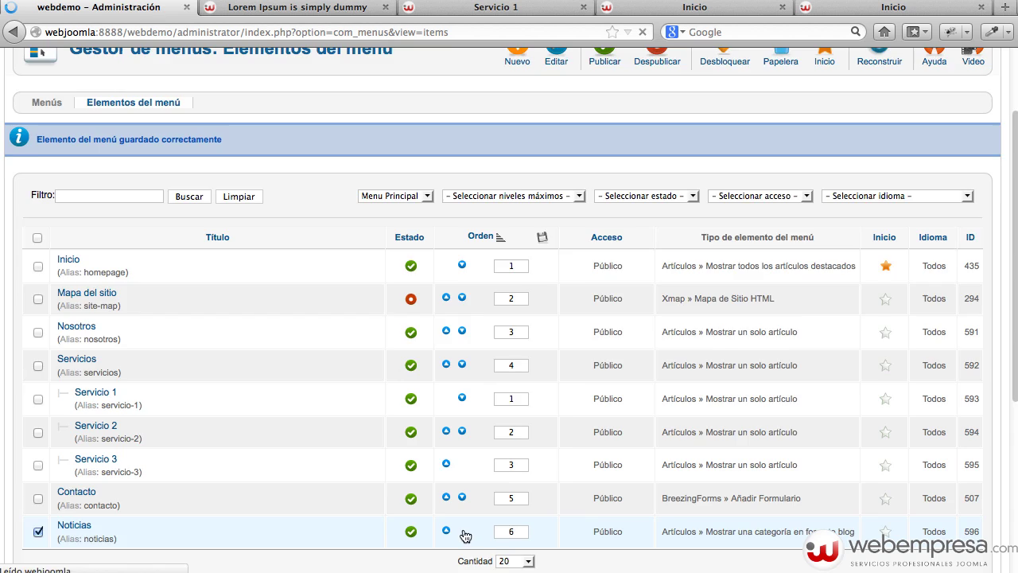
{"action": "scroll", "coordinate": [311, 492], "scroll_direction": "down", "scroll_amount": 5}
{"action": "scroll", "coordinate": [595, 278], "scroll_direction": "up", "scroll_amount": 5}
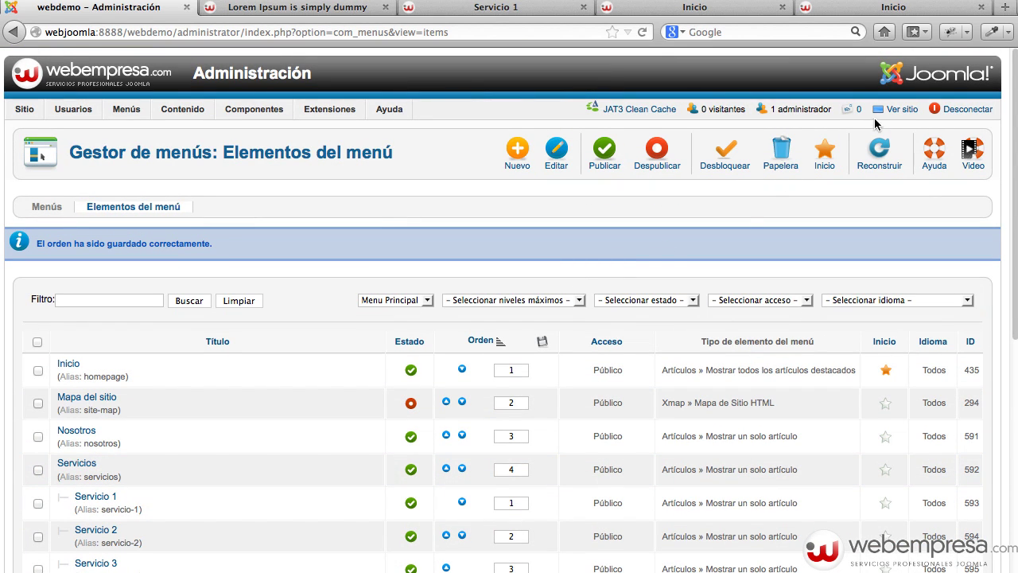
{"action": "left_click", "coordinate": [894, 107]}
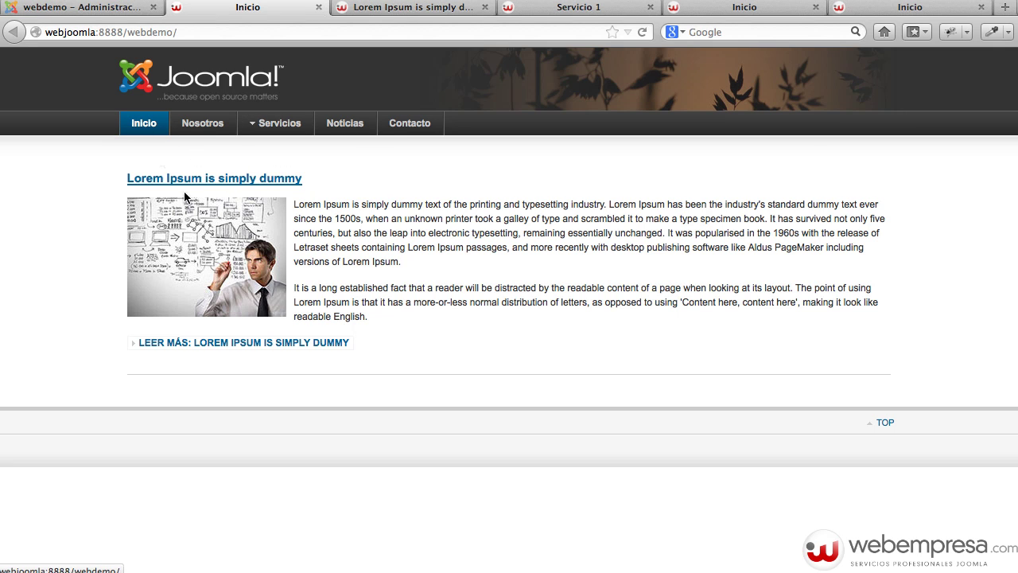
Browse the live site's Noticias and Nosotros pages and move to the next article.
{"action": "left_click", "coordinate": [345, 127]}
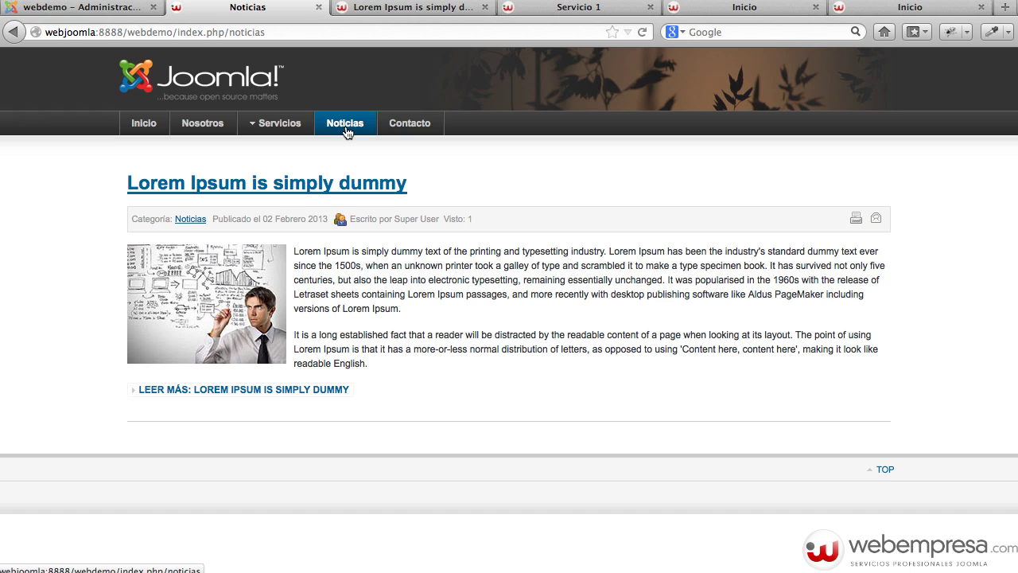
{"action": "left_click", "coordinate": [136, 125]}
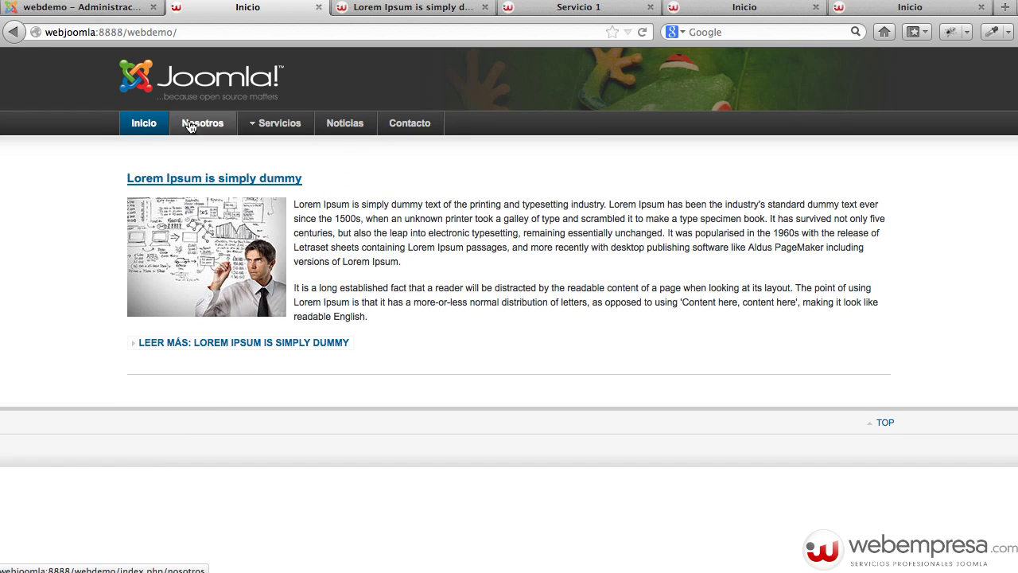
{"action": "left_click", "coordinate": [204, 124]}
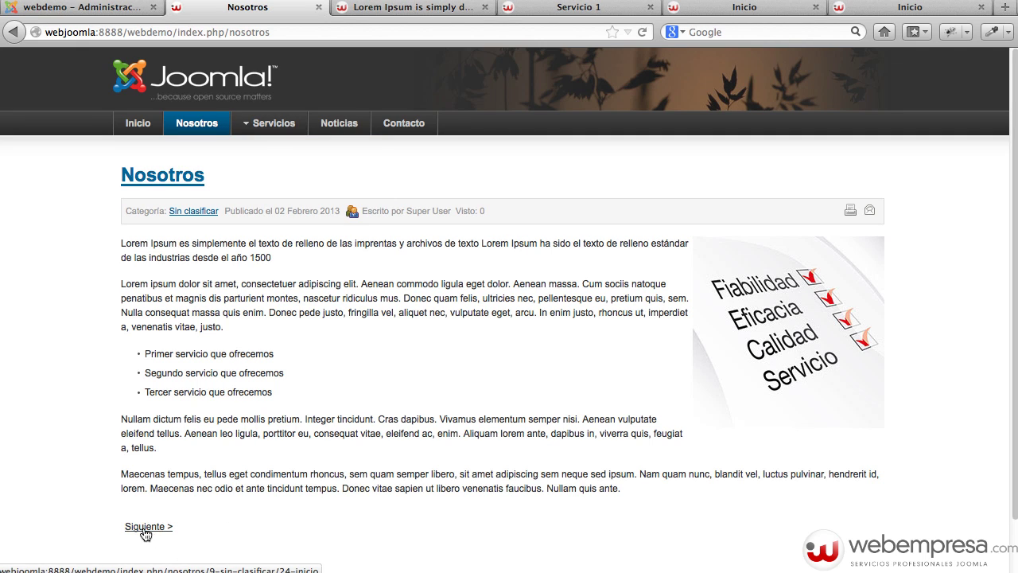
{"action": "left_click", "coordinate": [158, 529]}
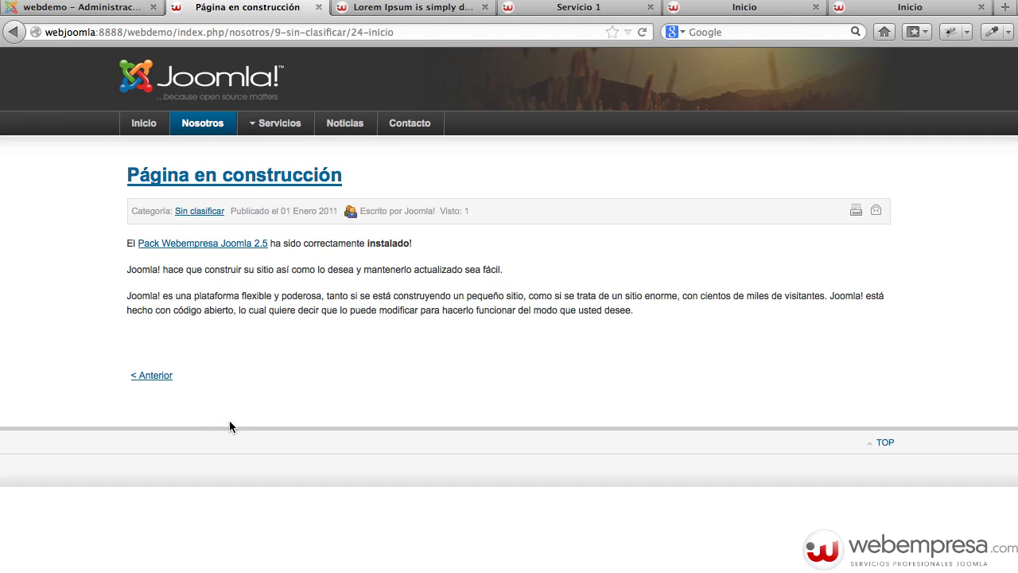
View the home page's Lorem Ipsum article in full, then return to the administrator's menu items.
{"action": "left_click", "coordinate": [147, 130]}
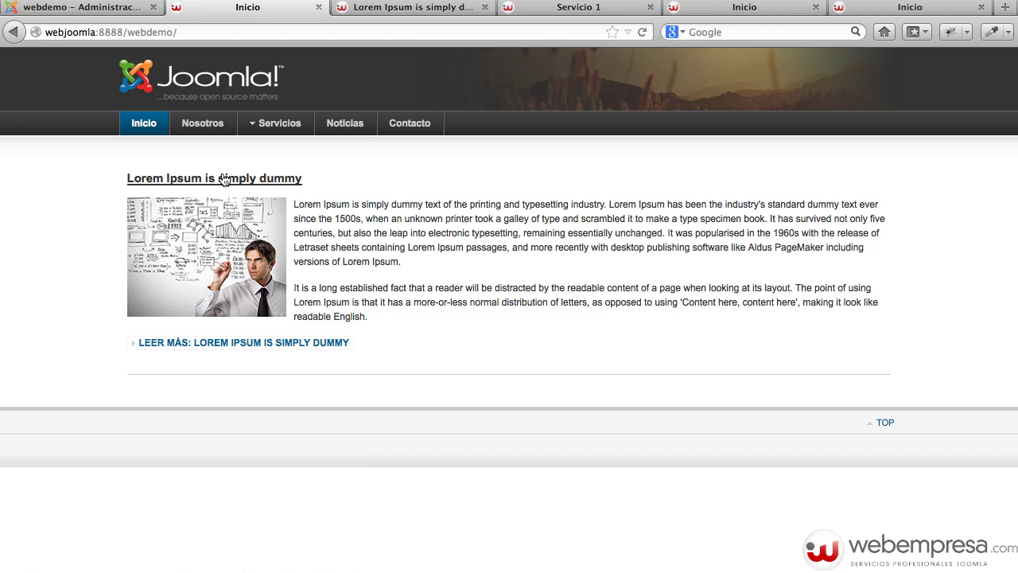
{"action": "left_click", "coordinate": [176, 179]}
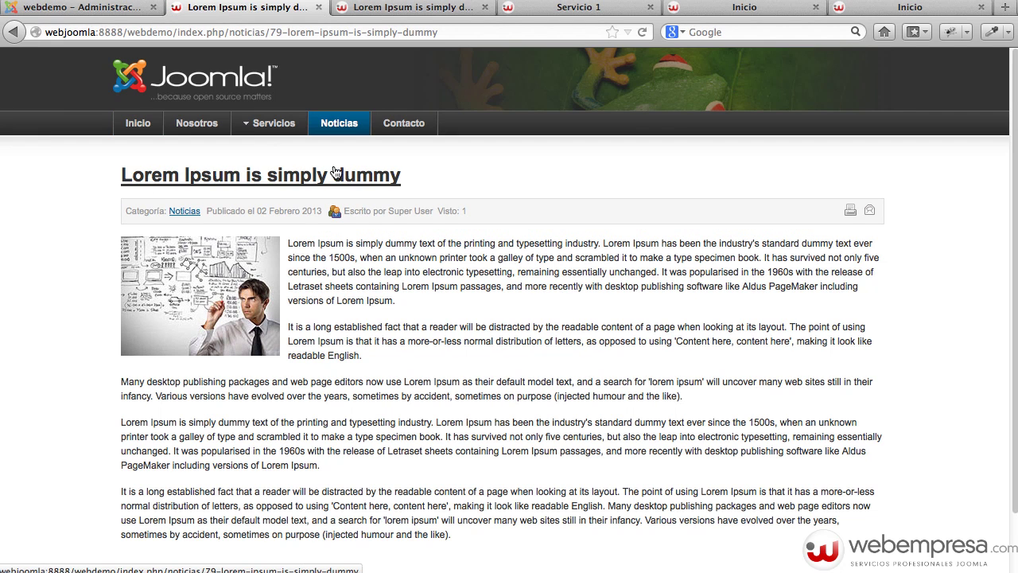
{"action": "left_click", "coordinate": [139, 128]}
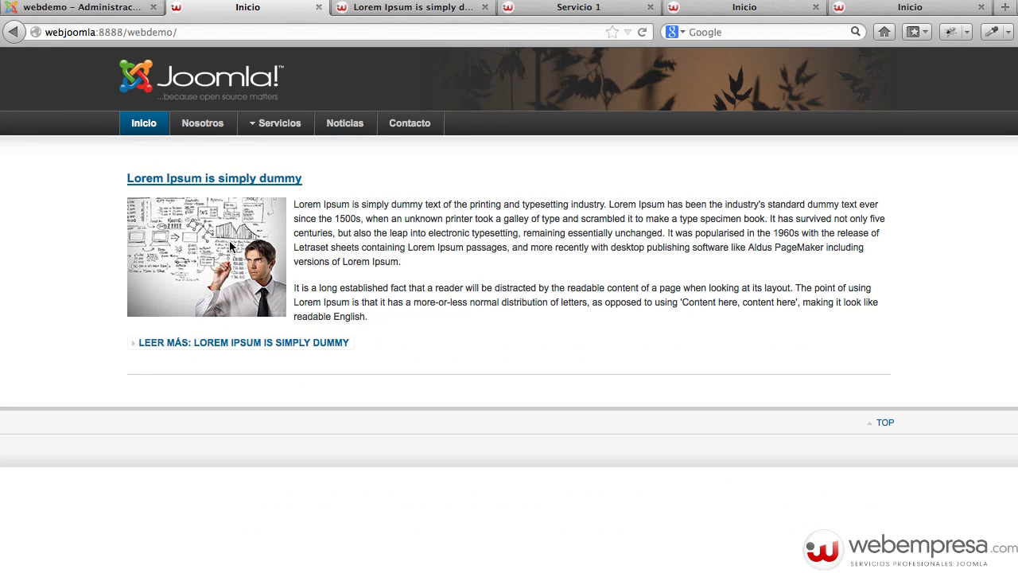
{"action": "left_click", "coordinate": [106, 11]}
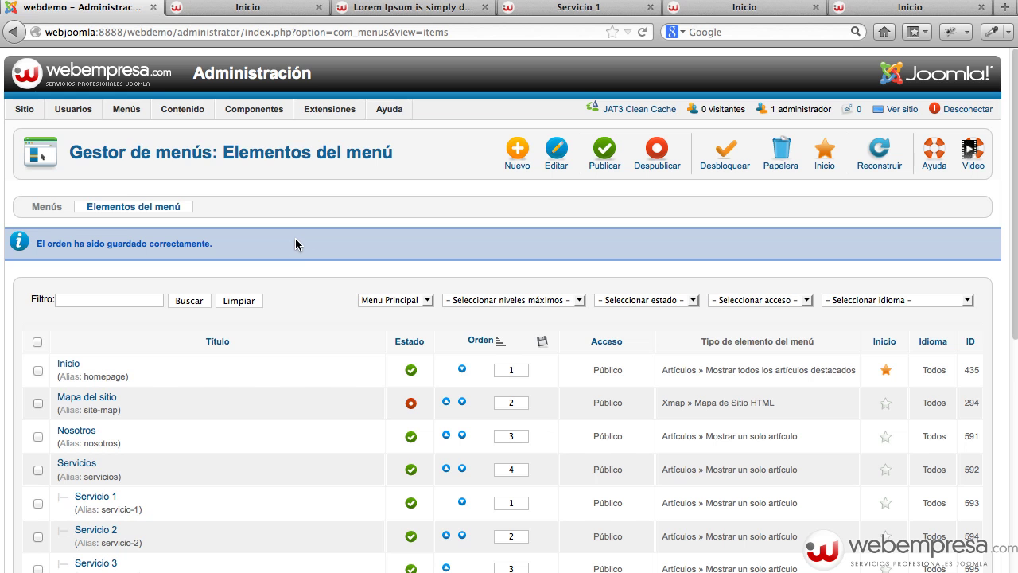
In the article manager's global options, hide the title in read-more links and save and close.
{"action": "mouse_move", "coordinate": [182, 109]}
{"action": "left_click", "coordinate": [179, 130]}
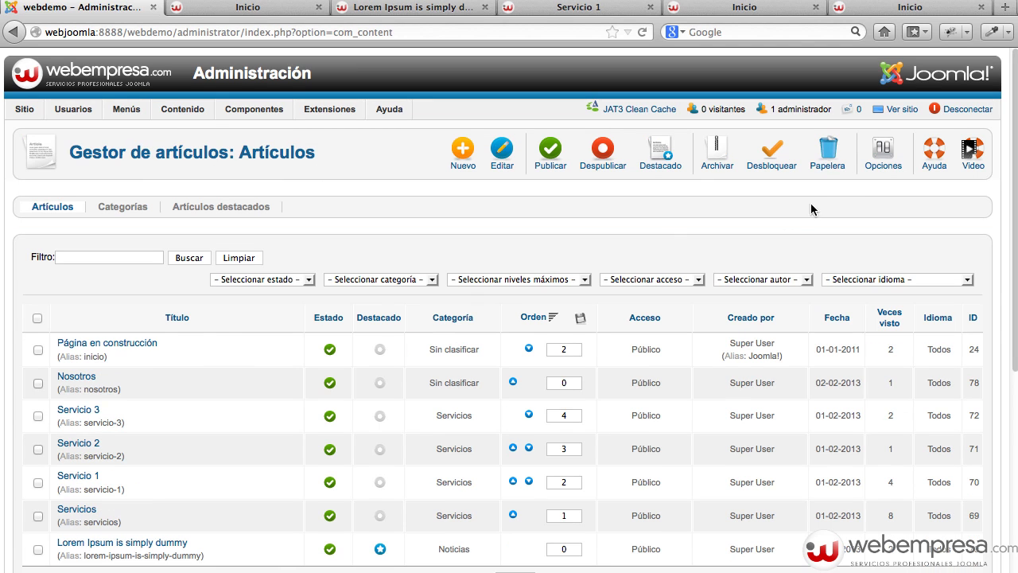
{"action": "left_click", "coordinate": [872, 160]}
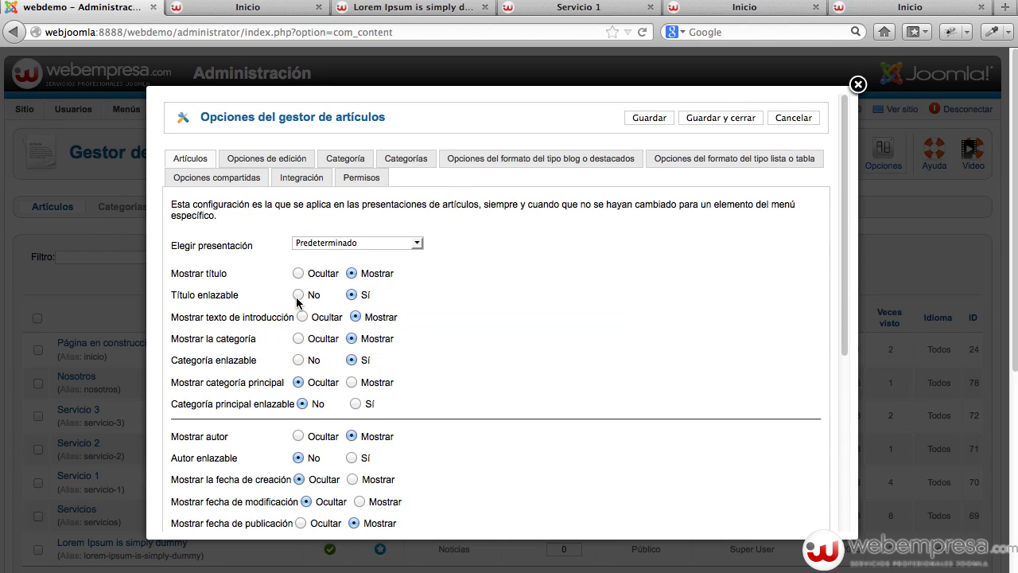
{"action": "scroll", "coordinate": [286, 334], "scroll_direction": "down", "scroll_amount": 1}
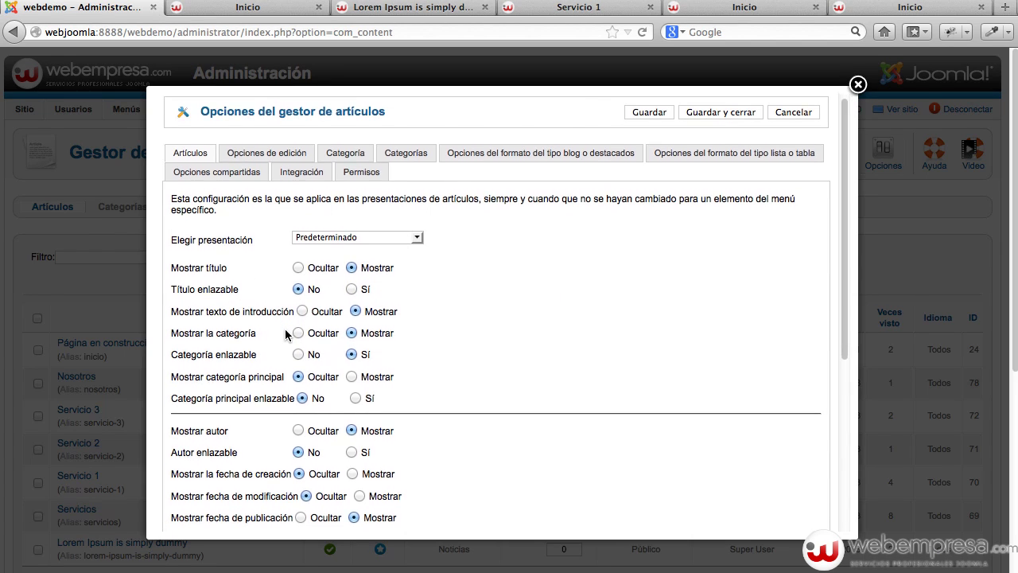
{"action": "scroll", "coordinate": [286, 334], "scroll_direction": "down", "scroll_amount": 2}
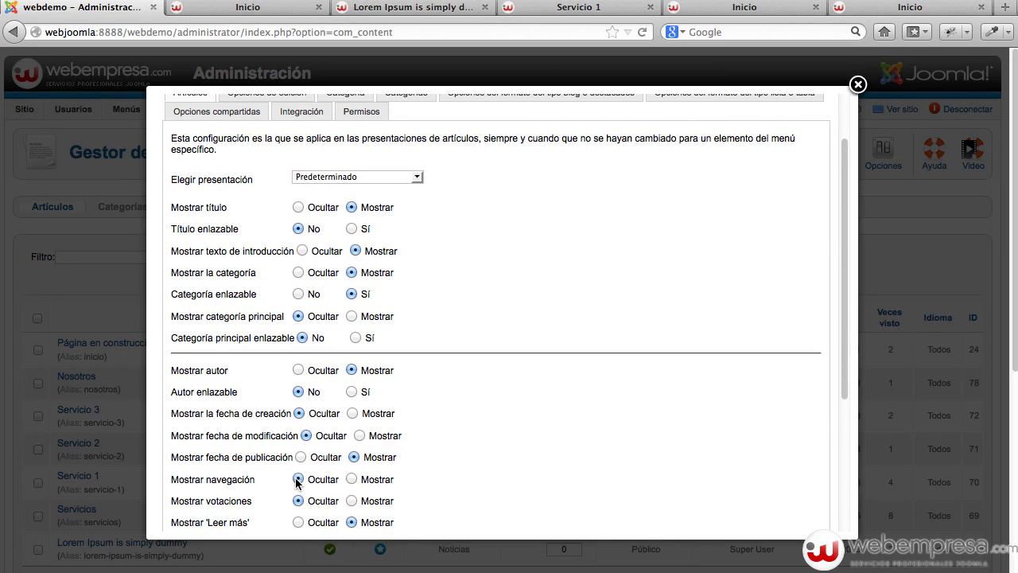
{"action": "scroll", "coordinate": [353, 458], "scroll_direction": "down", "scroll_amount": 3}
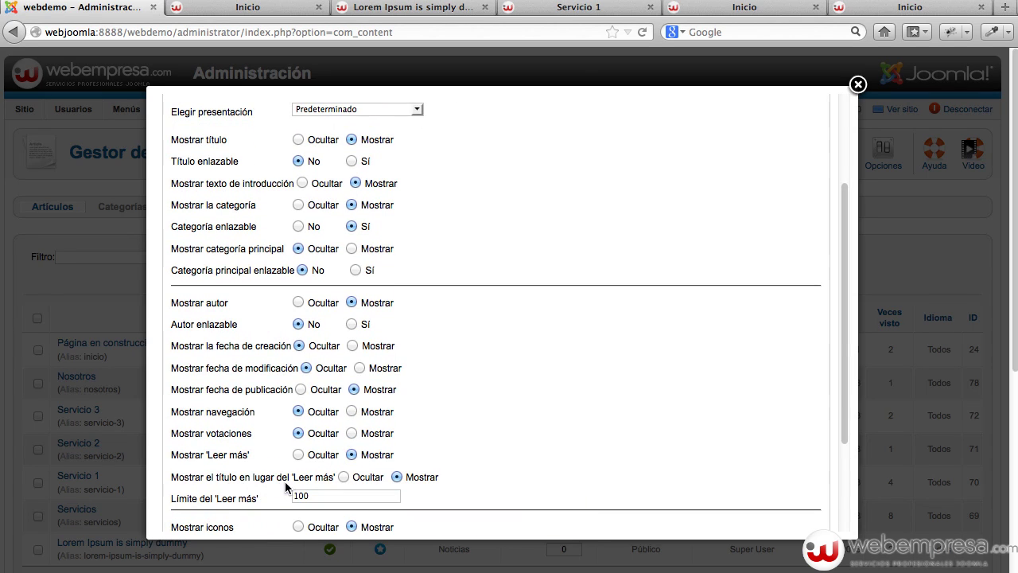
{"action": "left_click", "coordinate": [343, 478]}
{"action": "scroll", "coordinate": [596, 415], "scroll_direction": "up", "scroll_amount": 5}
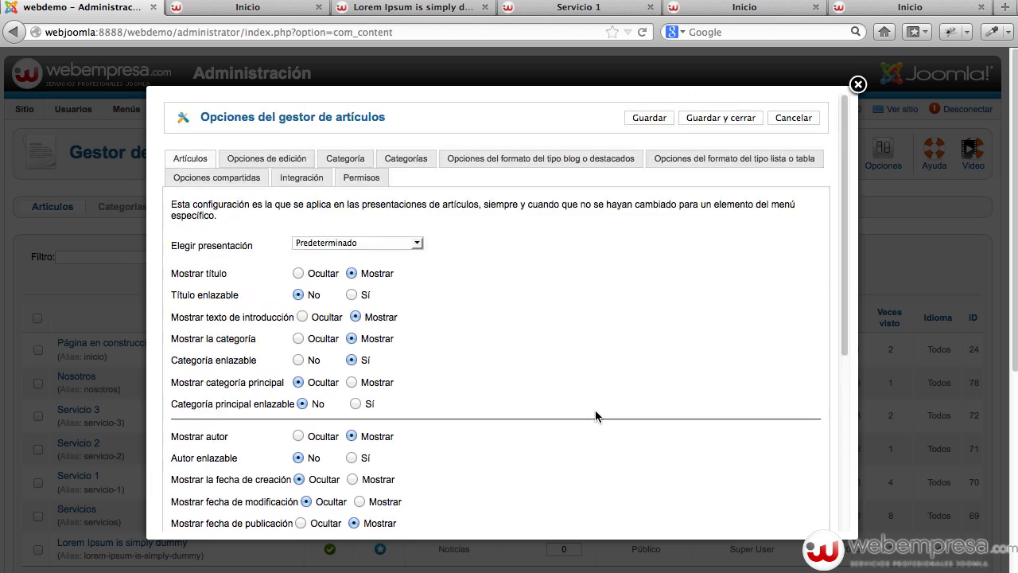
{"action": "left_click", "coordinate": [718, 120]}
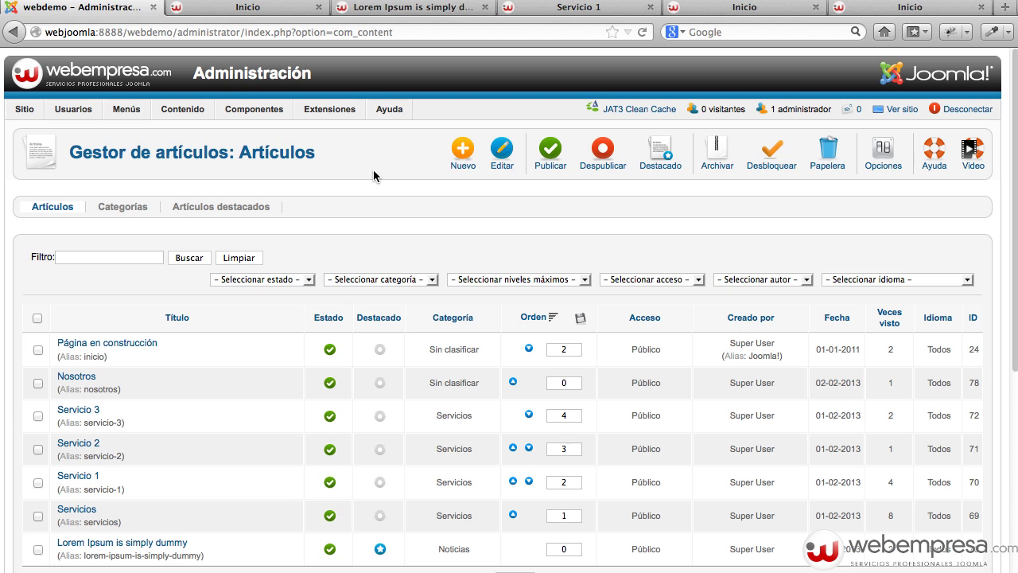
Reload the front page and check Nosotros, Inicio and Noticias for unlinked titles and plain 'Leer más...' links.
{"action": "left_click", "coordinate": [246, 10]}
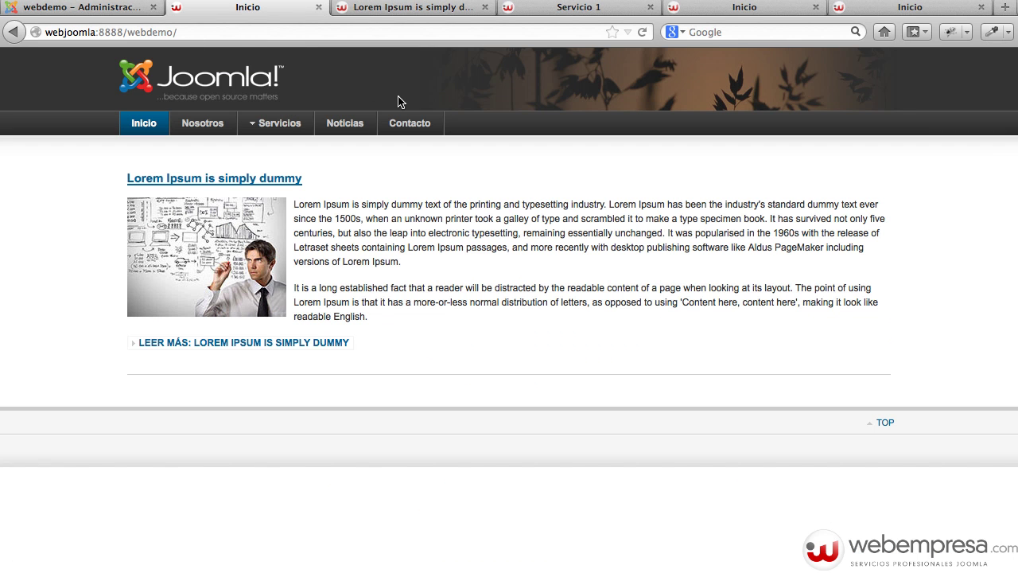
{"action": "key", "text": "super+r"}
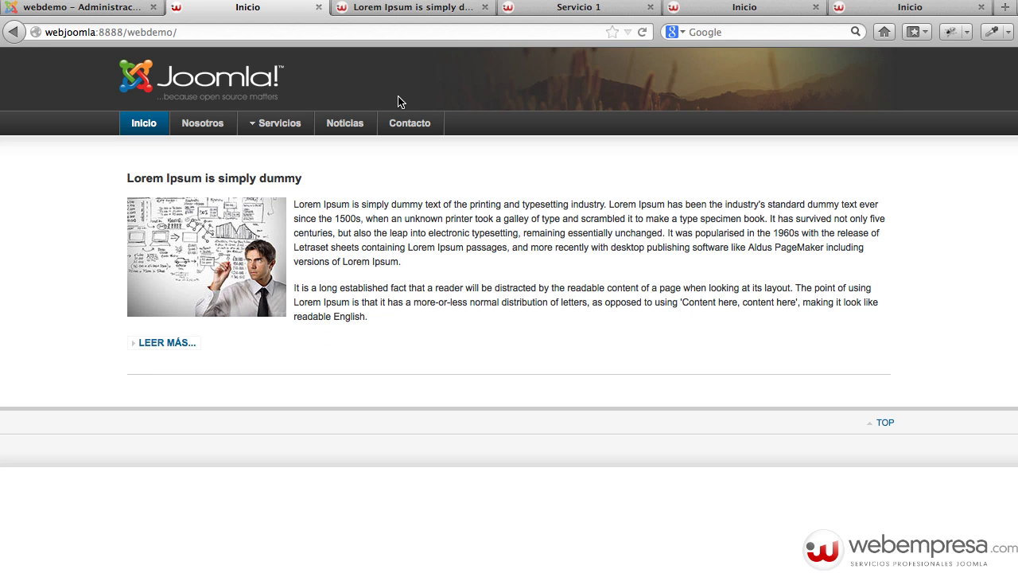
{"action": "left_click", "coordinate": [217, 125]}
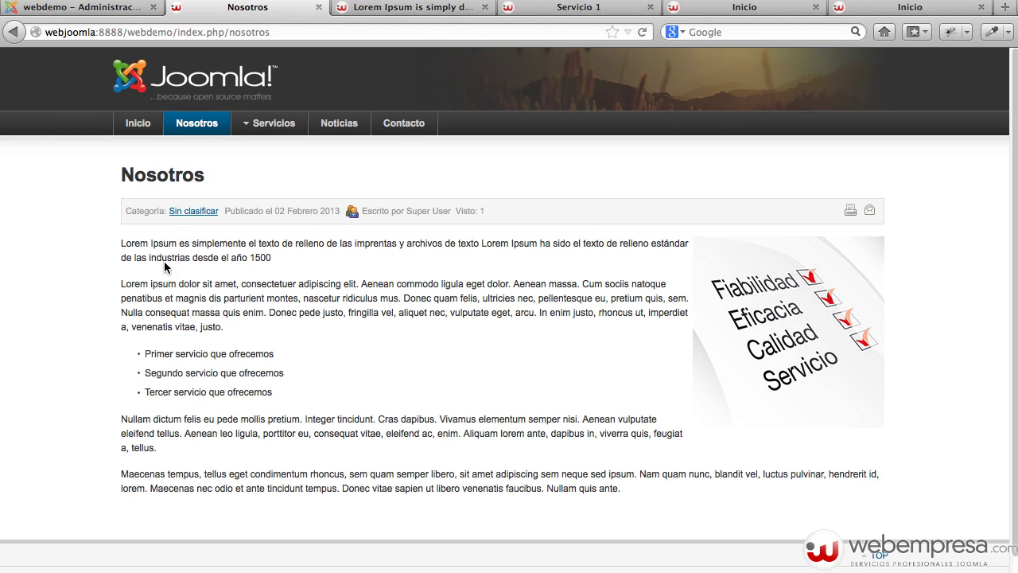
{"action": "left_click", "coordinate": [138, 123]}
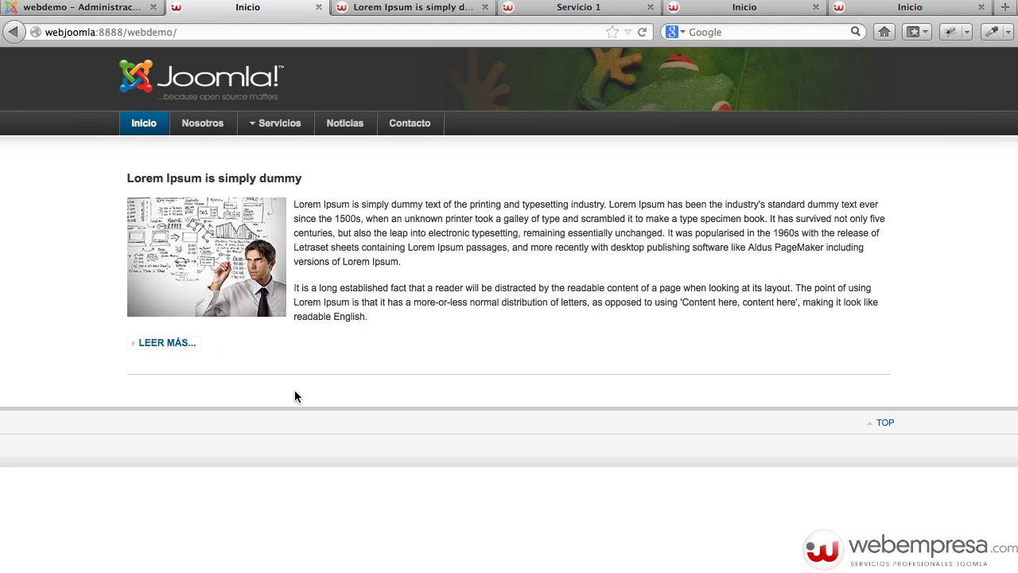
{"action": "left_click", "coordinate": [347, 127]}
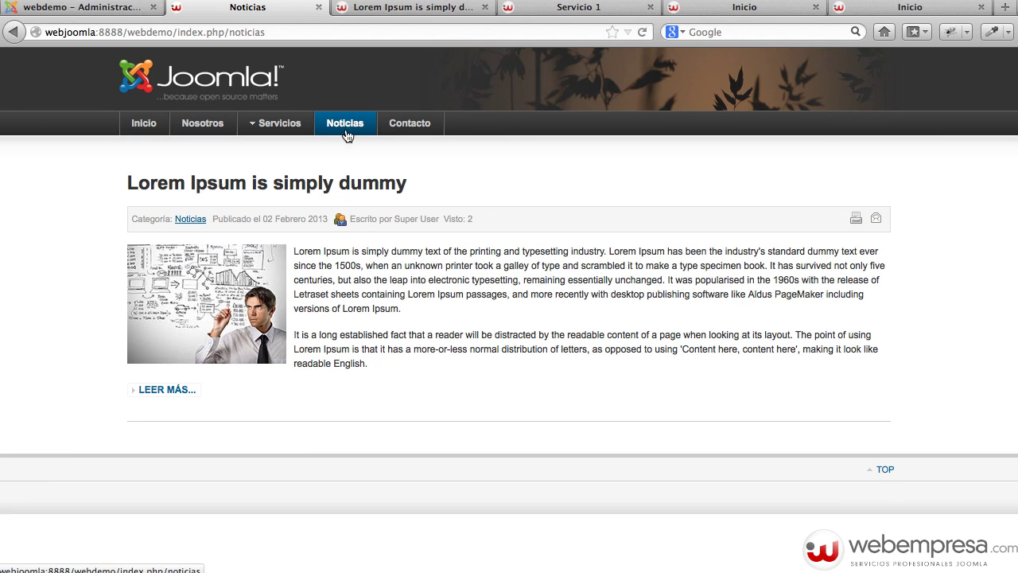
Return to the administration's article manager and scroll through the listed Noticias articles.
{"action": "left_click", "coordinate": [123, 10]}
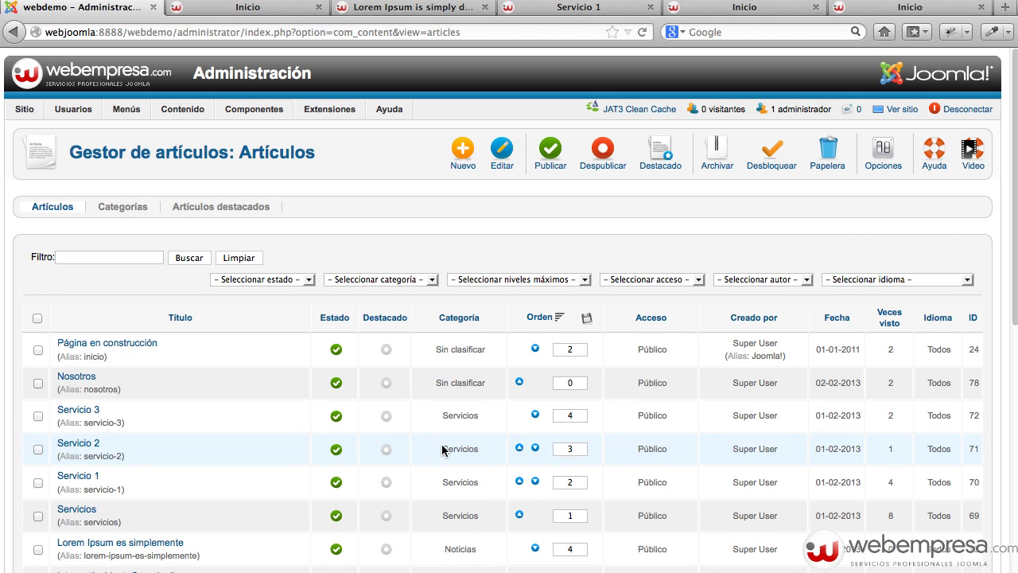
{"action": "scroll", "coordinate": [442, 447], "scroll_direction": "down", "scroll_amount": 3}
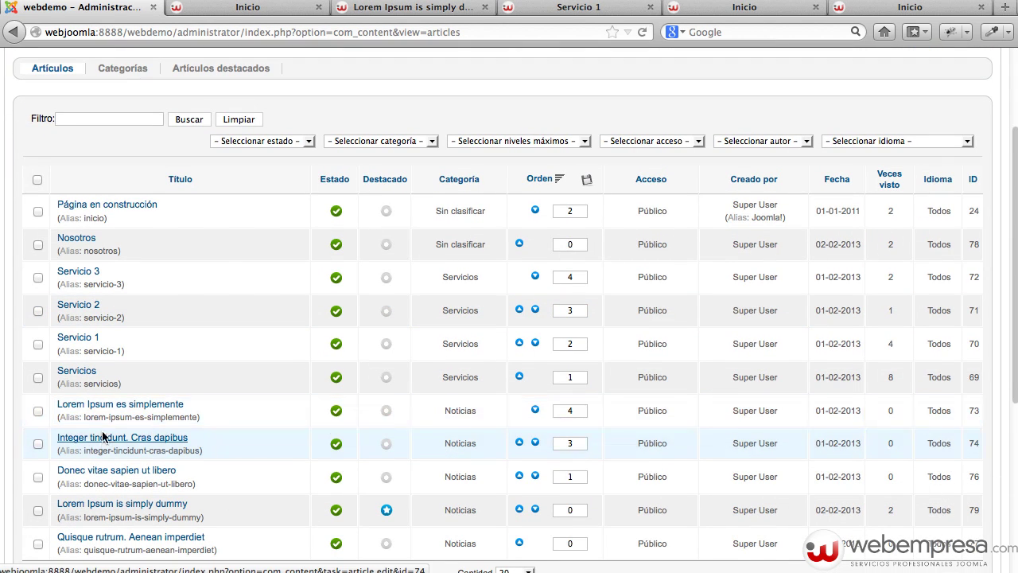
Filter the article list to the Noticias category and glance at the featured articles list.
{"action": "left_click", "coordinate": [412, 143]}
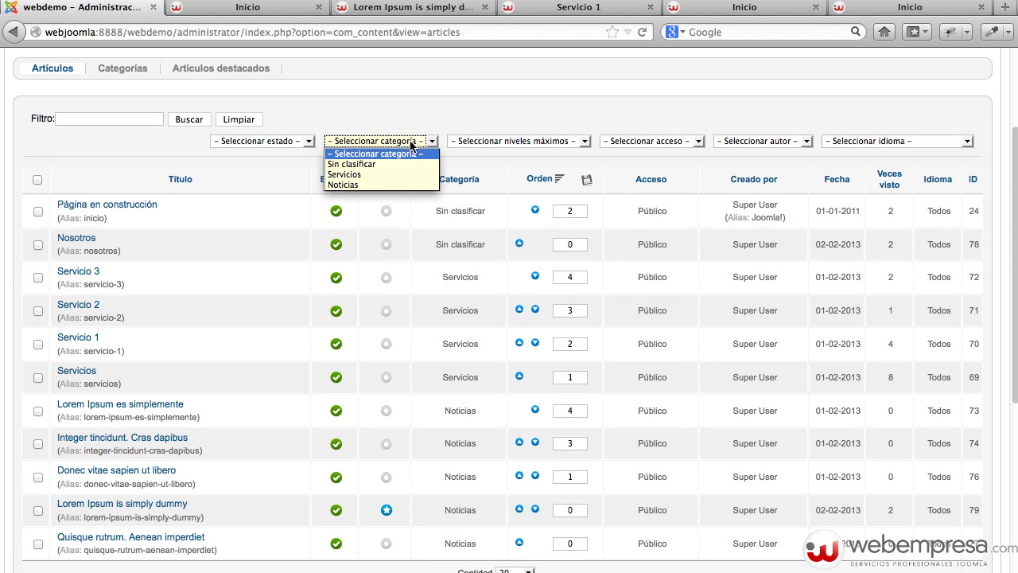
{"action": "left_click", "coordinate": [375, 181]}
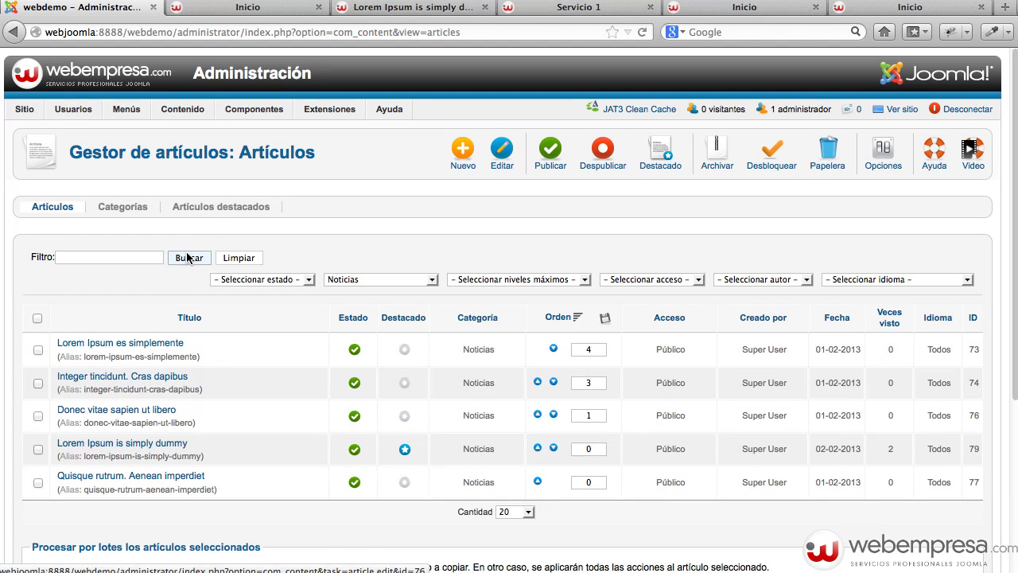
{"action": "left_click", "coordinate": [218, 208]}
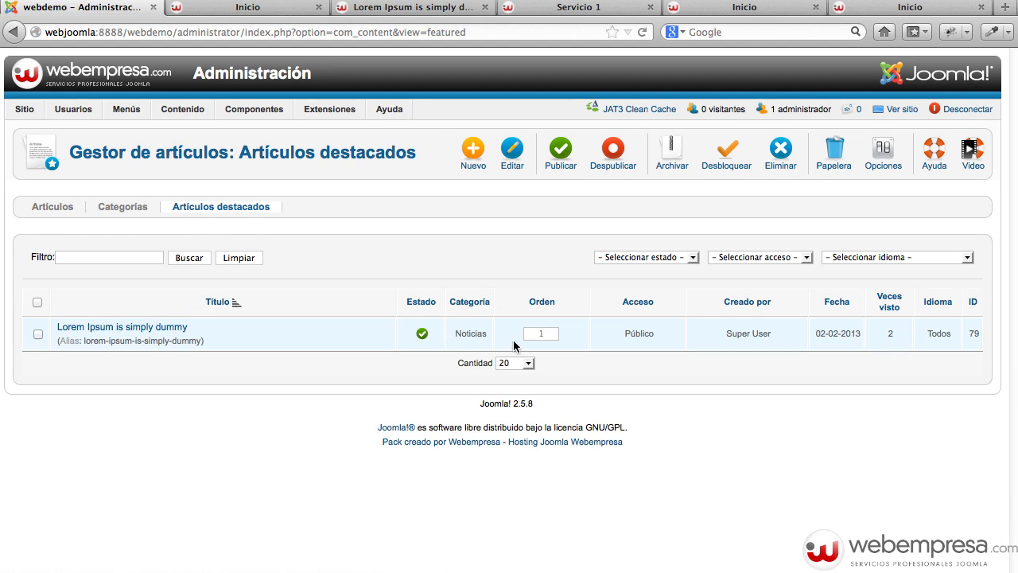
{"action": "left_click", "coordinate": [63, 210]}
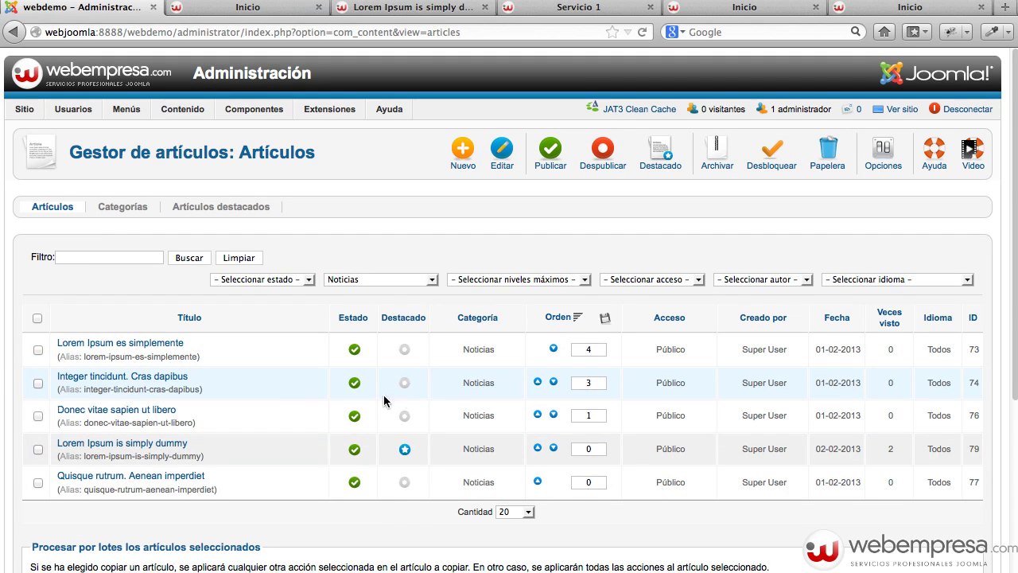
Feature 'Integer tincidunt. Cras dapibus' and 'Quisque rutrum. Aenean imperdiet', then open the public site.
{"action": "left_click", "coordinate": [404, 383]}
{"action": "left_click", "coordinate": [405, 481]}
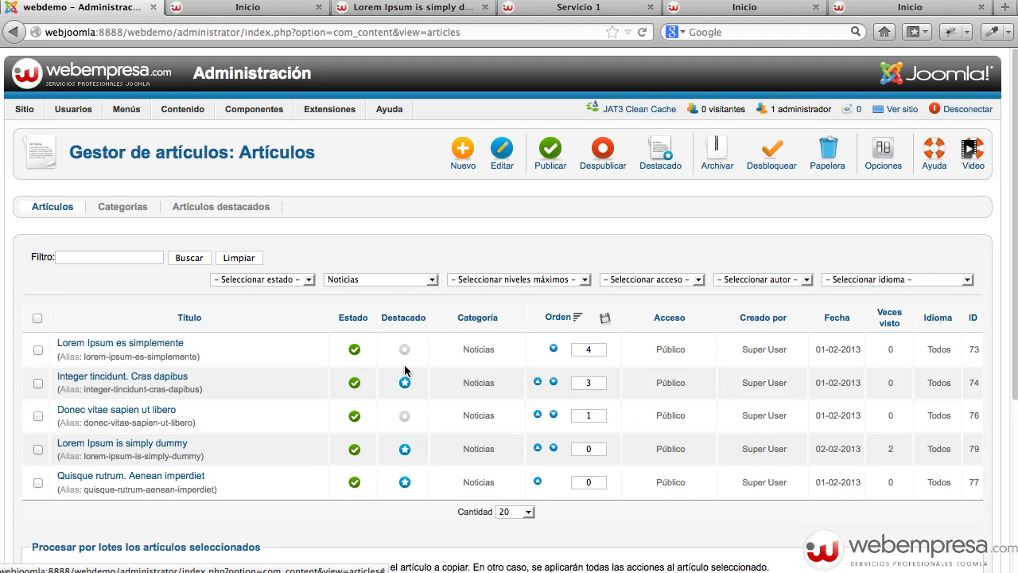
{"action": "left_click", "coordinate": [901, 111]}
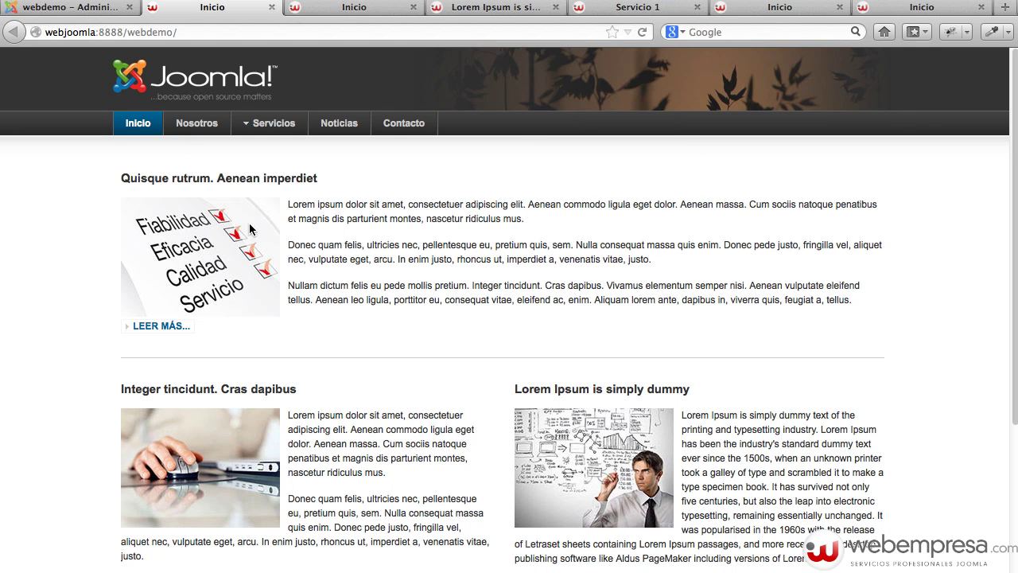
Scroll through the home page's three featured articles and then the Noticias blog page.
{"action": "scroll", "coordinate": [249, 230], "scroll_direction": "down", "scroll_amount": 3}
{"action": "scroll", "coordinate": [249, 232], "scroll_direction": "down", "scroll_amount": 2}
{"action": "scroll", "coordinate": [249, 234], "scroll_direction": "up", "scroll_amount": 5}
{"action": "left_click", "coordinate": [352, 131]}
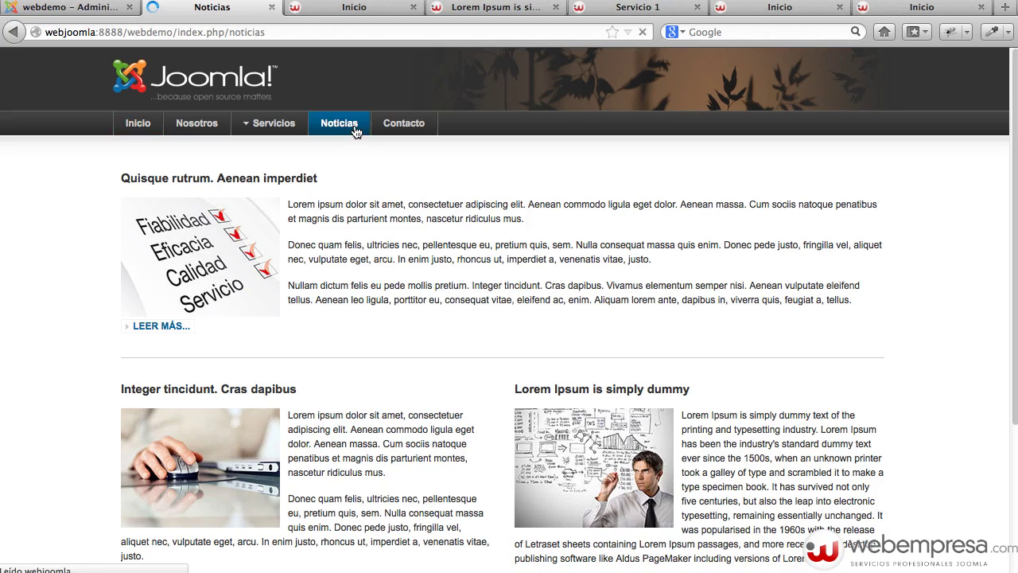
{"action": "scroll", "coordinate": [477, 254], "scroll_direction": "down", "scroll_amount": 1}
{"action": "scroll", "coordinate": [511, 277], "scroll_direction": "down", "scroll_amount": 10}
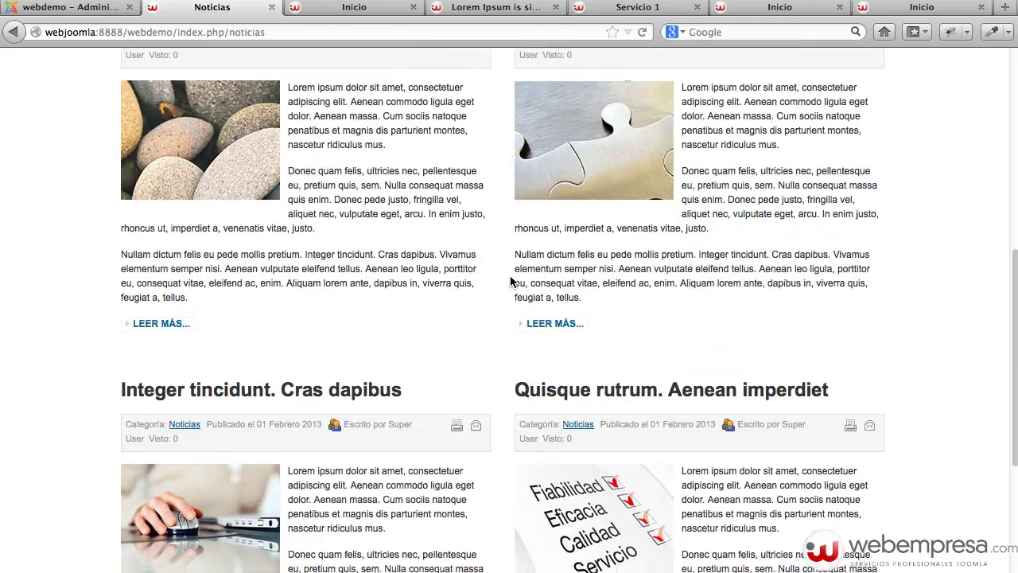
{"action": "scroll", "coordinate": [510, 280], "scroll_direction": "up", "scroll_amount": 12}
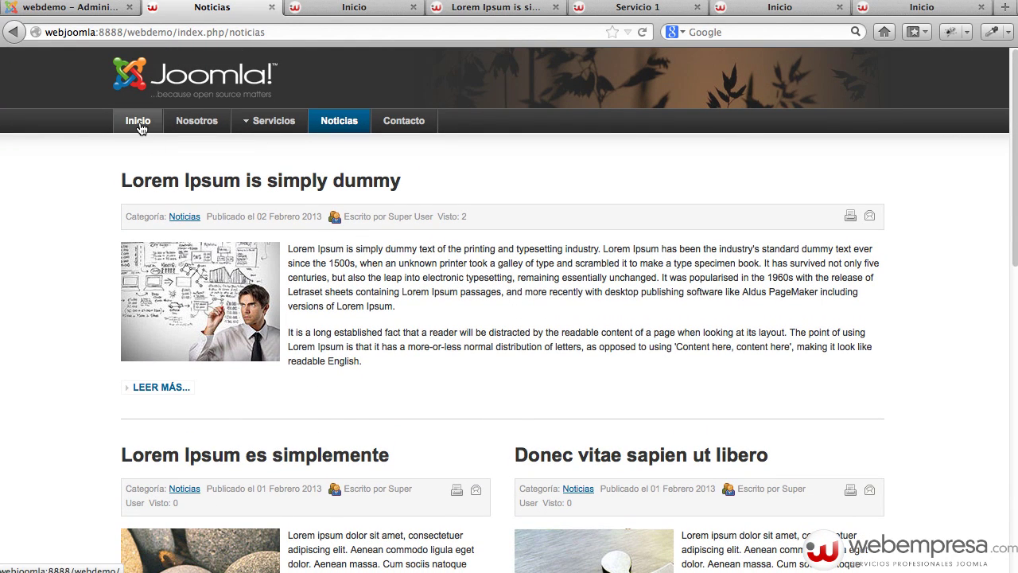
Recheck the home page, then go back to the administrator's article list.
{"action": "left_click", "coordinate": [139, 124]}
{"action": "scroll", "coordinate": [395, 390], "scroll_direction": "down", "scroll_amount": 4}
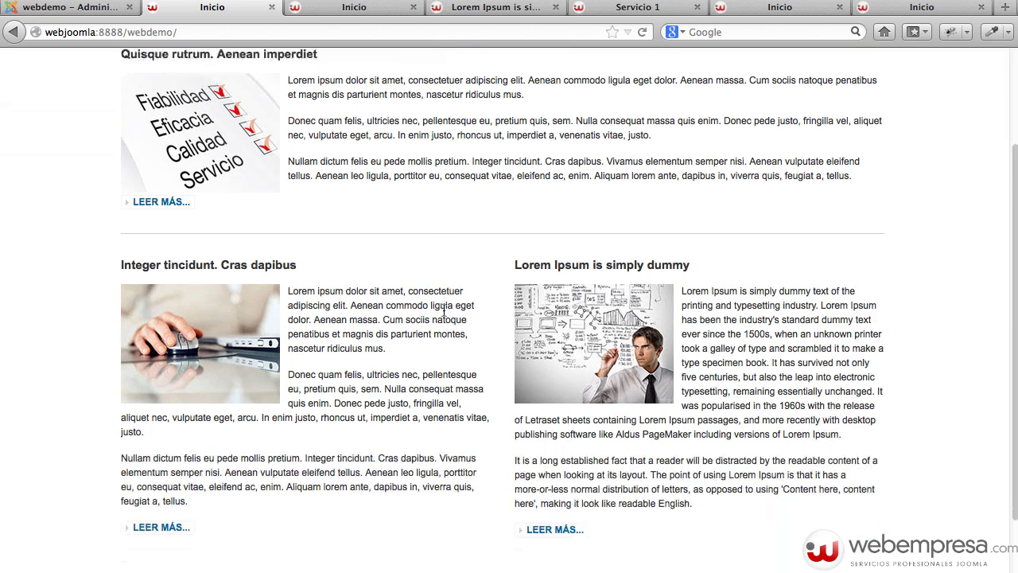
{"action": "scroll", "coordinate": [411, 287], "scroll_direction": "up", "scroll_amount": 4}
{"action": "left_click", "coordinate": [91, 8]}
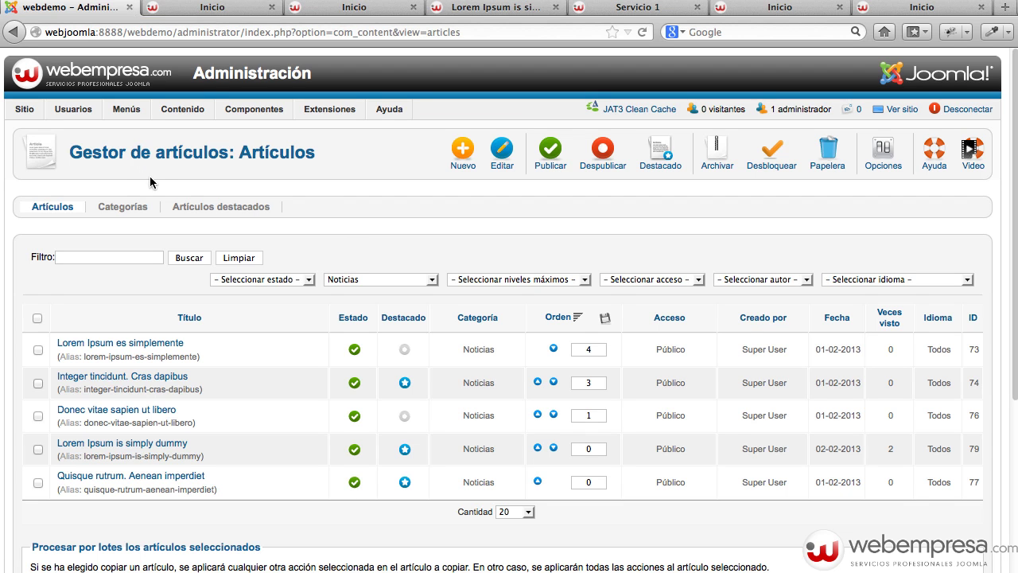
Set the Inicio menu item in Menu Principal to 3 columns, save, and bring up the front page.
{"action": "mouse_move", "coordinate": [123, 109]}
{"action": "left_click", "coordinate": [124, 131]}
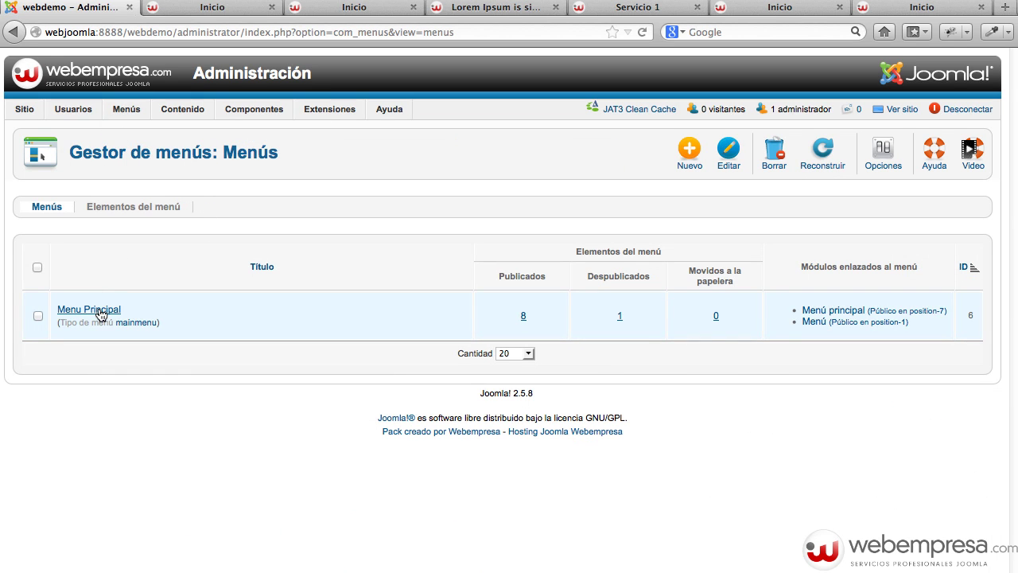
{"action": "left_click", "coordinate": [109, 313]}
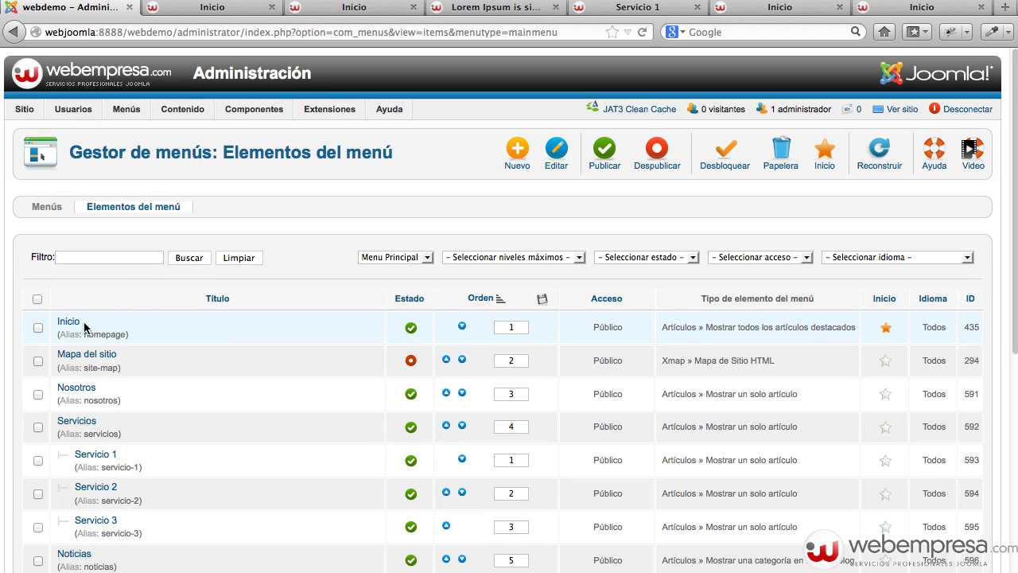
{"action": "left_click", "coordinate": [74, 322]}
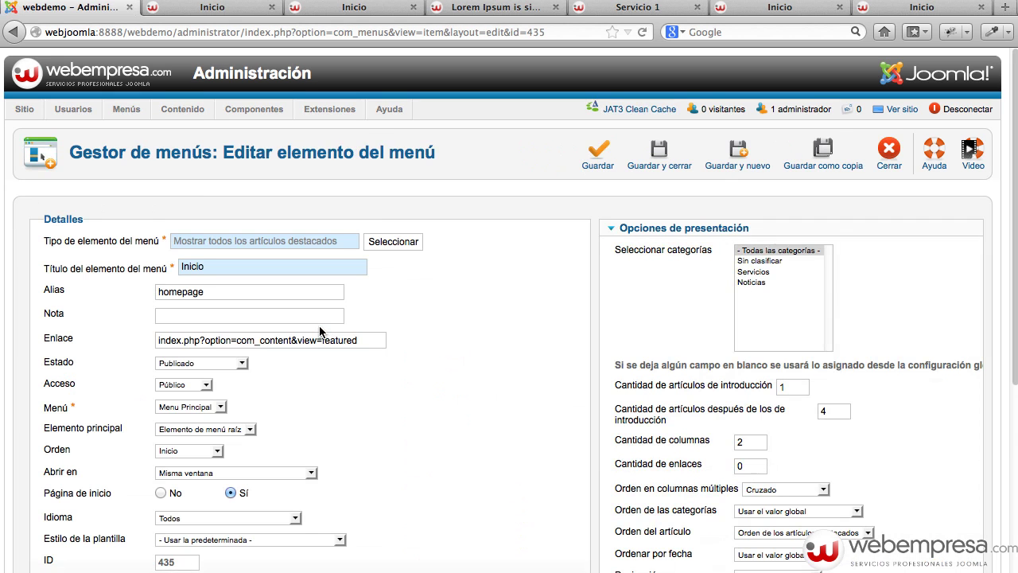
{"action": "scroll", "coordinate": [812, 408], "scroll_direction": "down", "scroll_amount": 2}
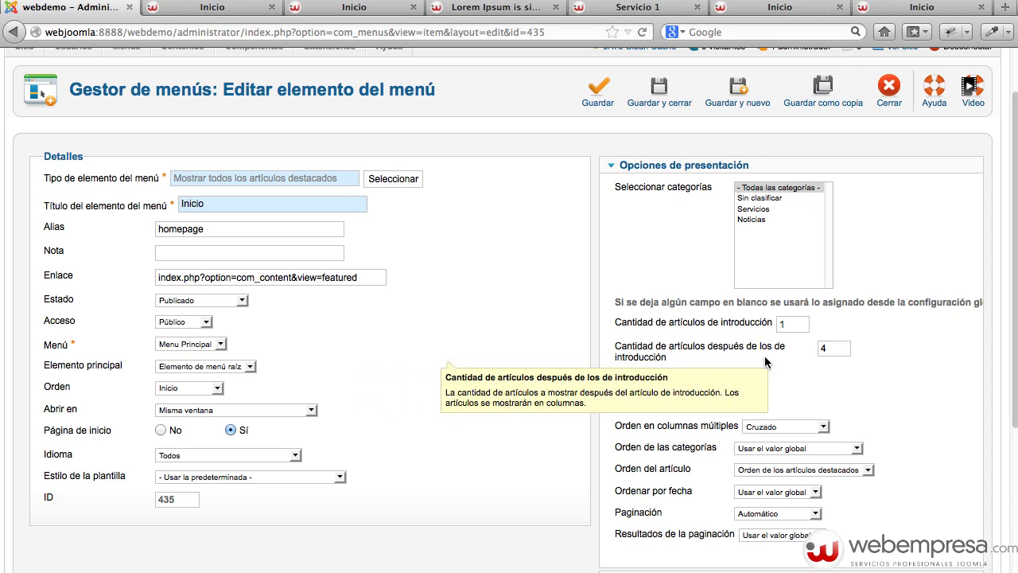
{"action": "left_click", "coordinate": [831, 348]}
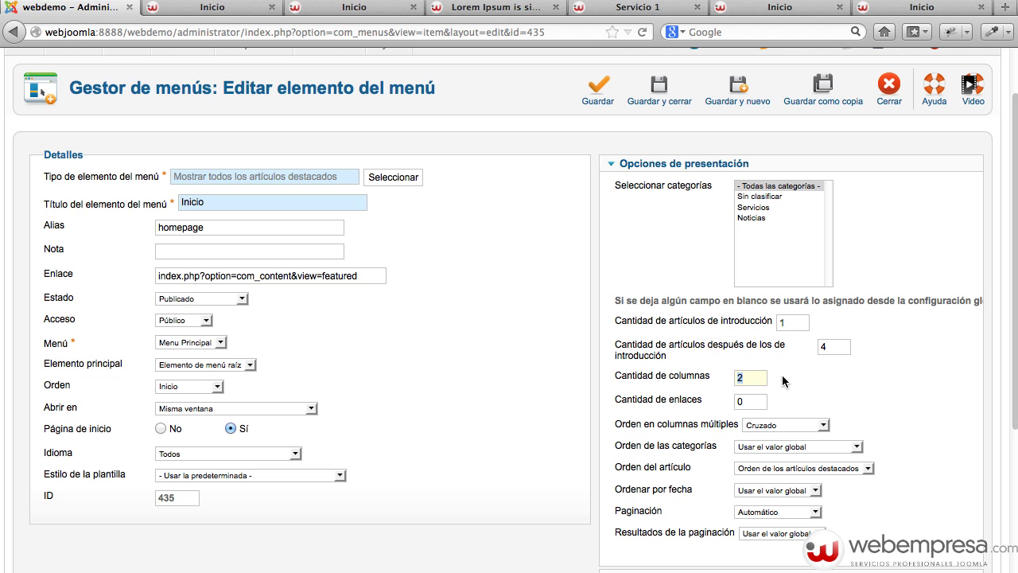
{"action": "type", "text": "3"}
{"action": "left_click", "coordinate": [609, 105]}
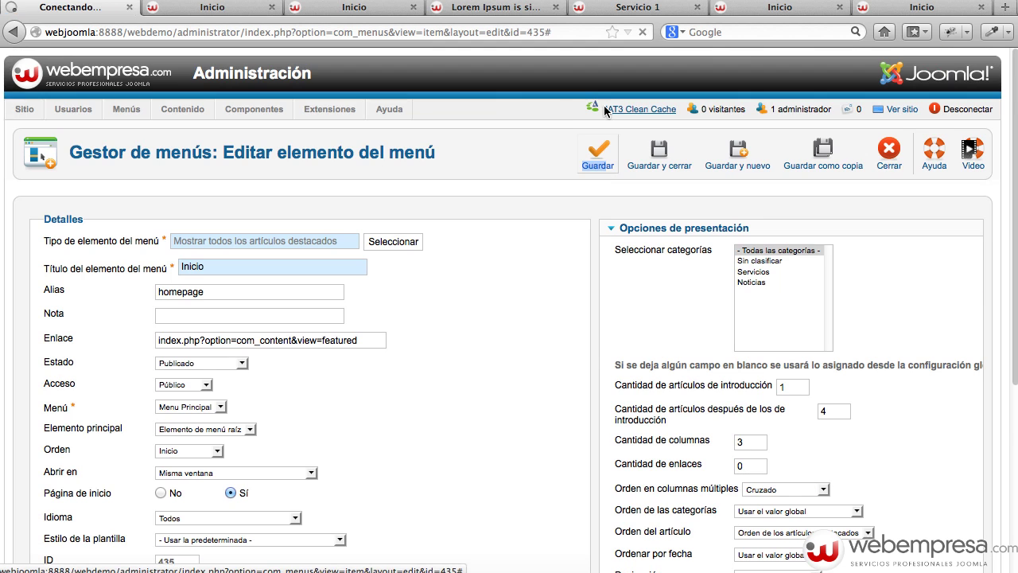
{"action": "left_click", "coordinate": [227, 12]}
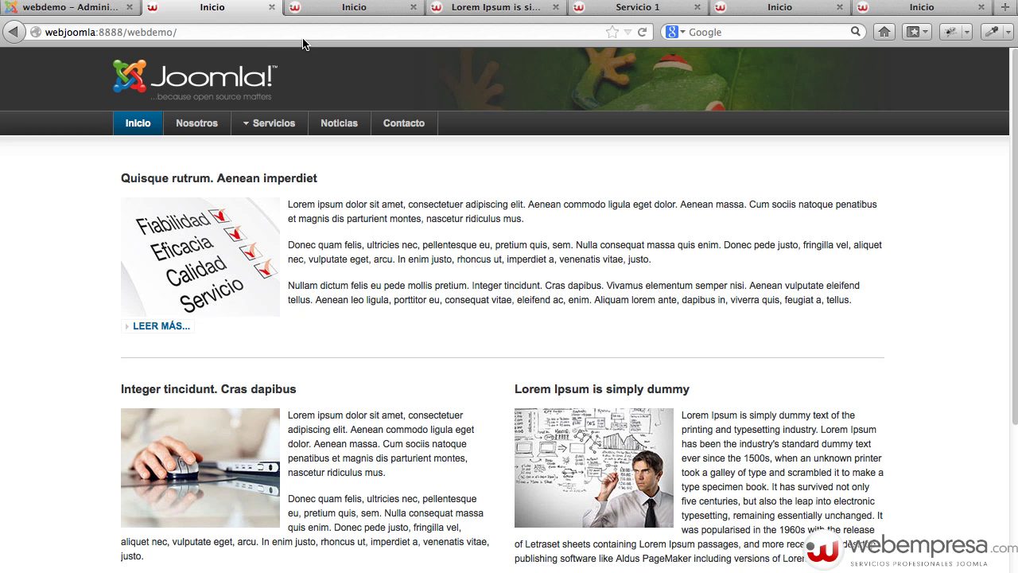
Reload the front page to confirm the three-column layout, then return to the Inicio item editor.
{"action": "key", "text": "super+r"}
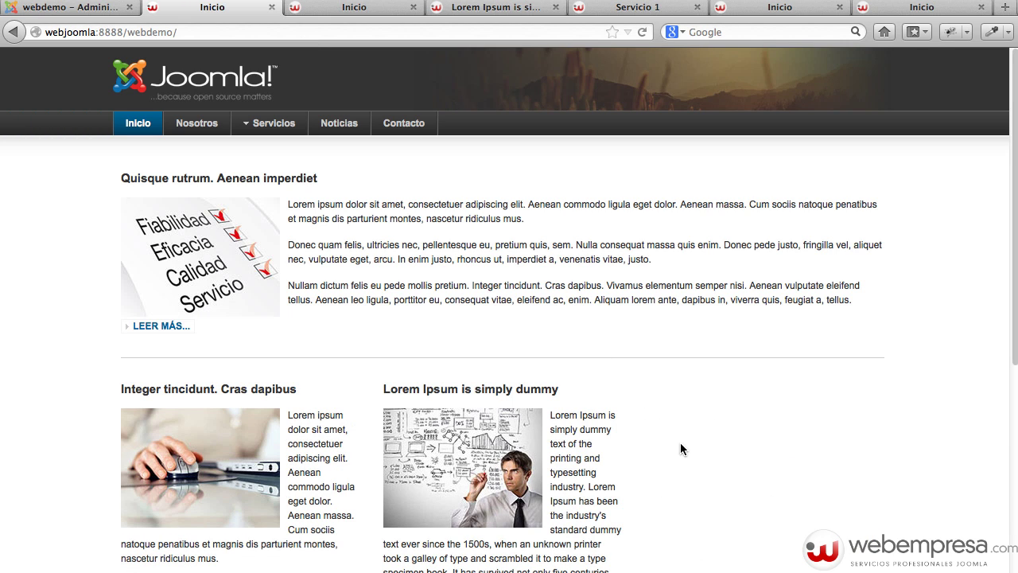
{"action": "left_click", "coordinate": [96, 10]}
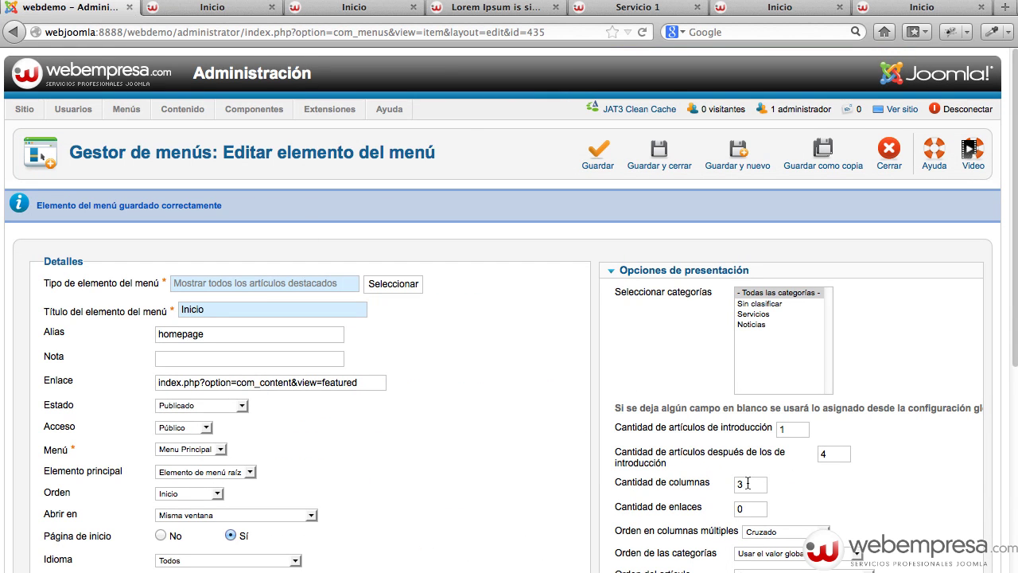
Close the Inicio item and review the Noticias menu item's blog layout options without changes.
{"action": "left_click", "coordinate": [598, 152]}
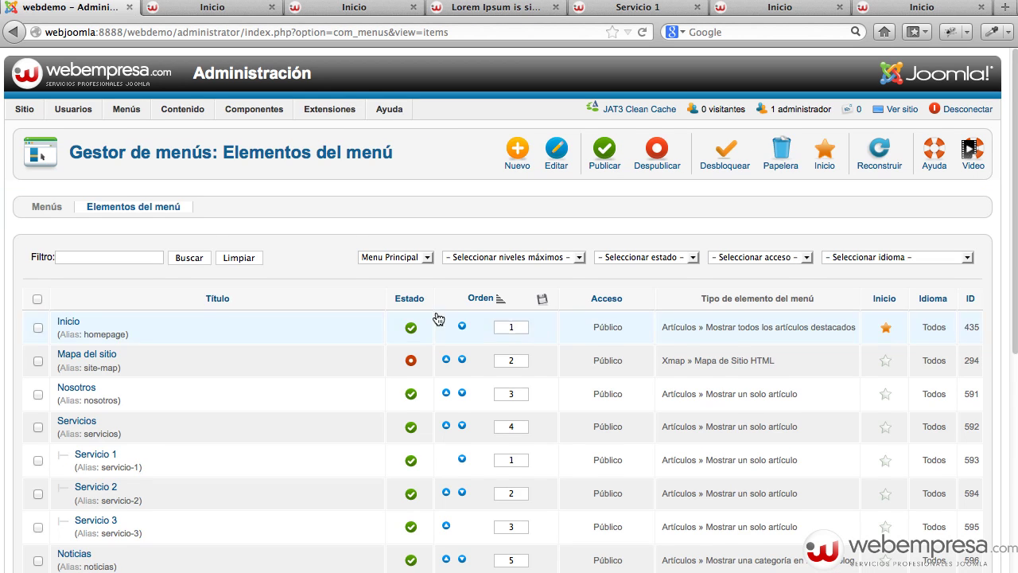
{"action": "scroll", "coordinate": [400, 334], "scroll_direction": "down", "scroll_amount": 2}
{"action": "left_click", "coordinate": [80, 482]}
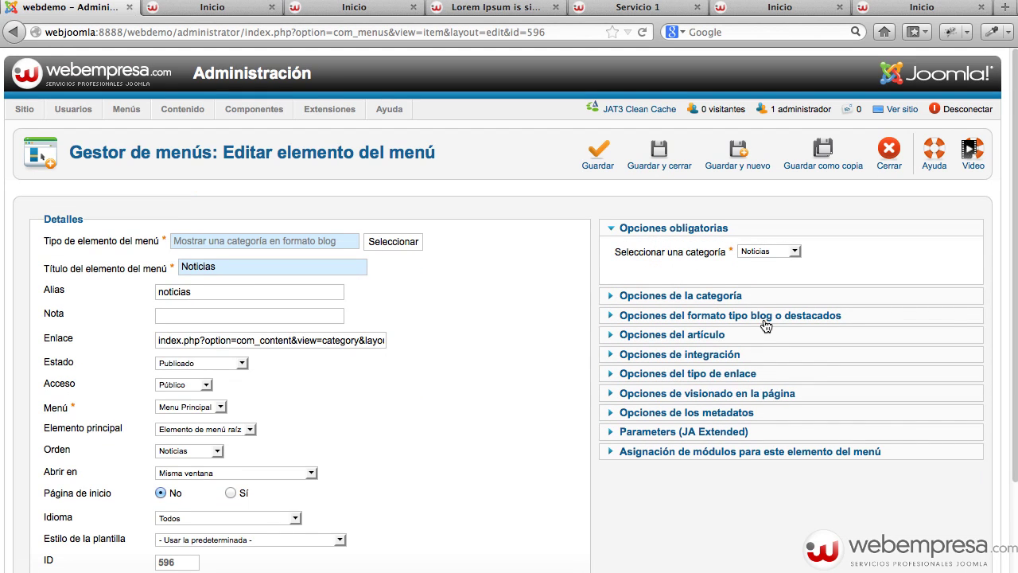
{"action": "left_click", "coordinate": [746, 316]}
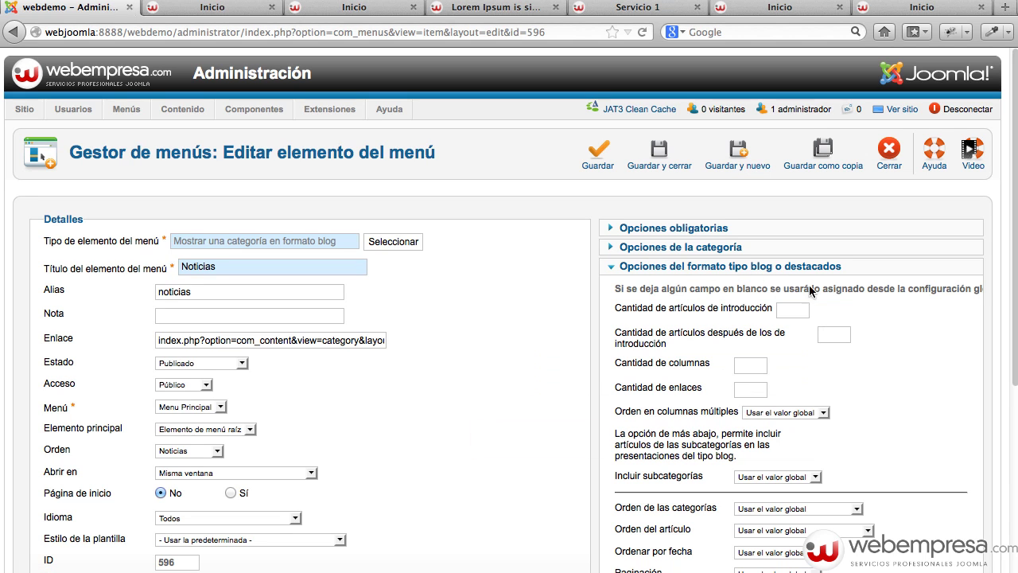
{"action": "left_click", "coordinate": [888, 163]}
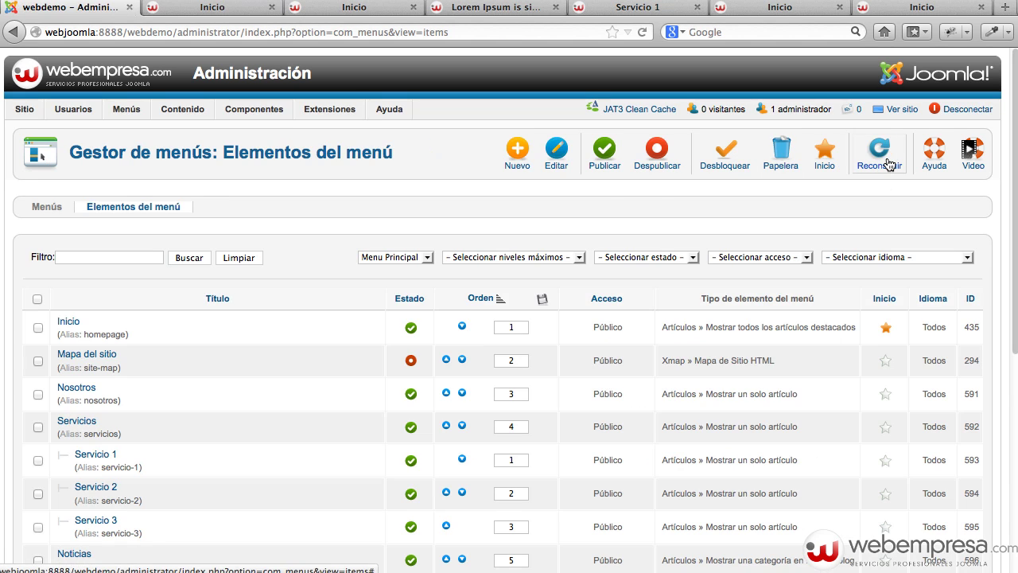
Review the global article options' editing, category and blog layout tabs (1 intro, 4 following, 2 columns) without saving.
{"action": "mouse_move", "coordinate": [183, 109]}
{"action": "left_click", "coordinate": [199, 130]}
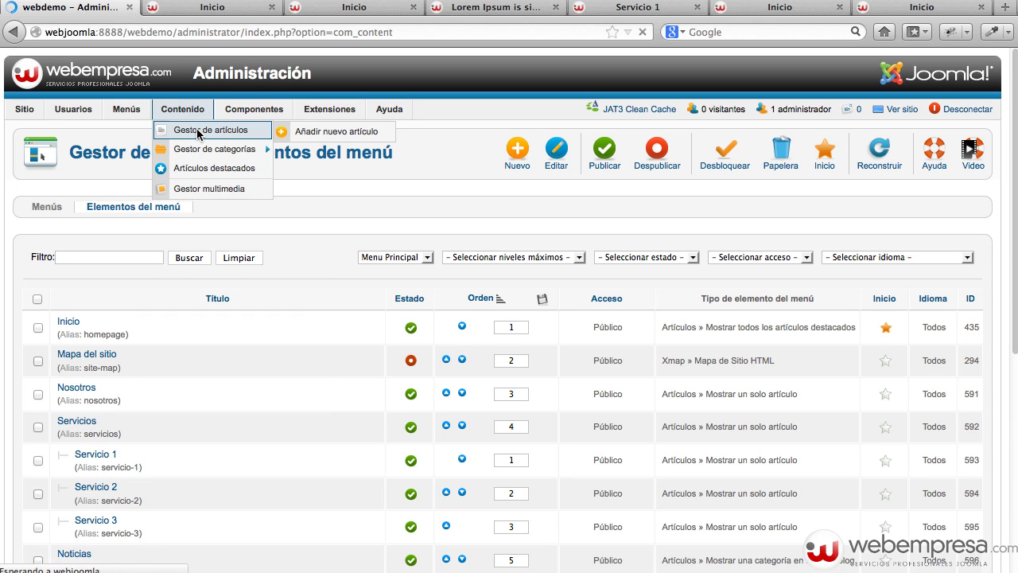
{"action": "left_click", "coordinate": [883, 153]}
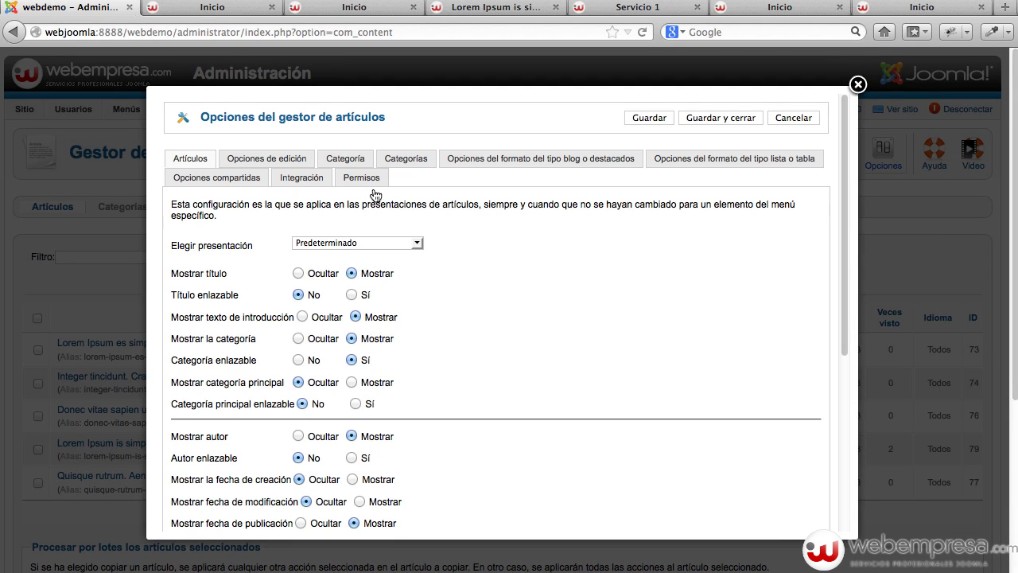
{"action": "left_click", "coordinate": [278, 160]}
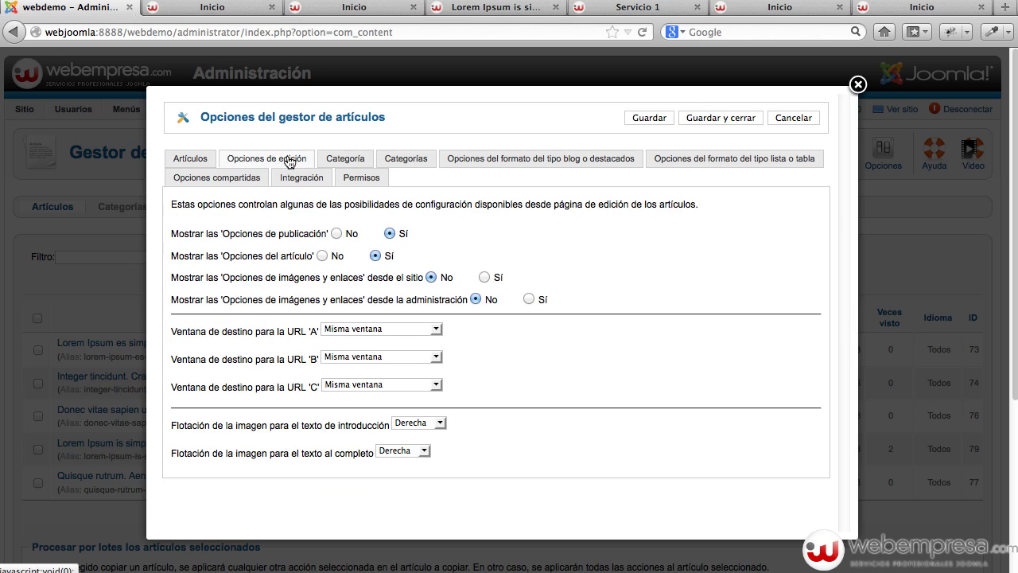
{"action": "left_click", "coordinate": [354, 163]}
{"action": "left_click", "coordinate": [519, 167]}
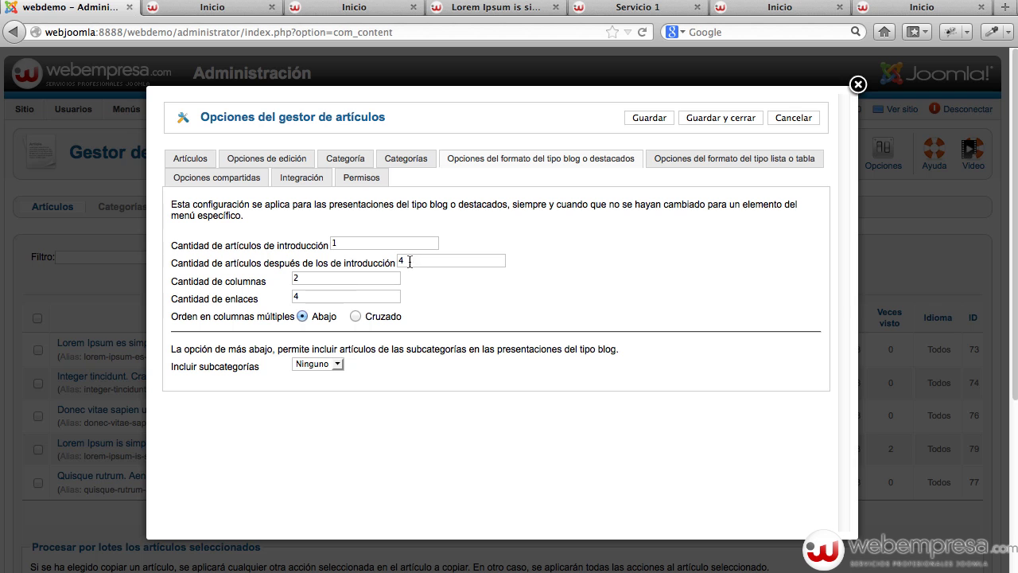
{"action": "left_click", "coordinate": [857, 86]}
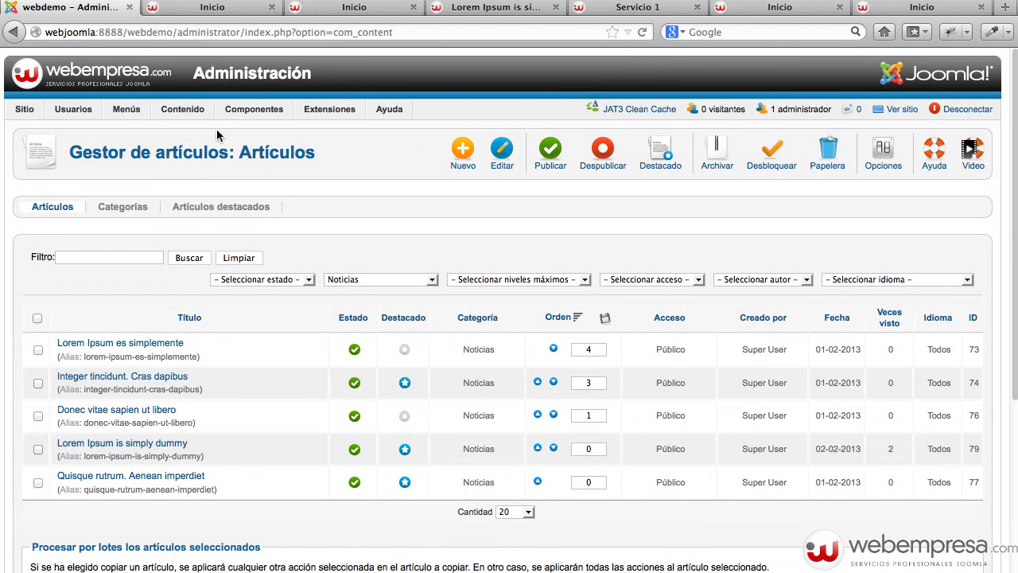
Give the Noticias menu item's blog 1 leading, 2 intro articles, 1 column and 2 links, and save.
{"action": "mouse_move", "coordinate": [116, 114]}
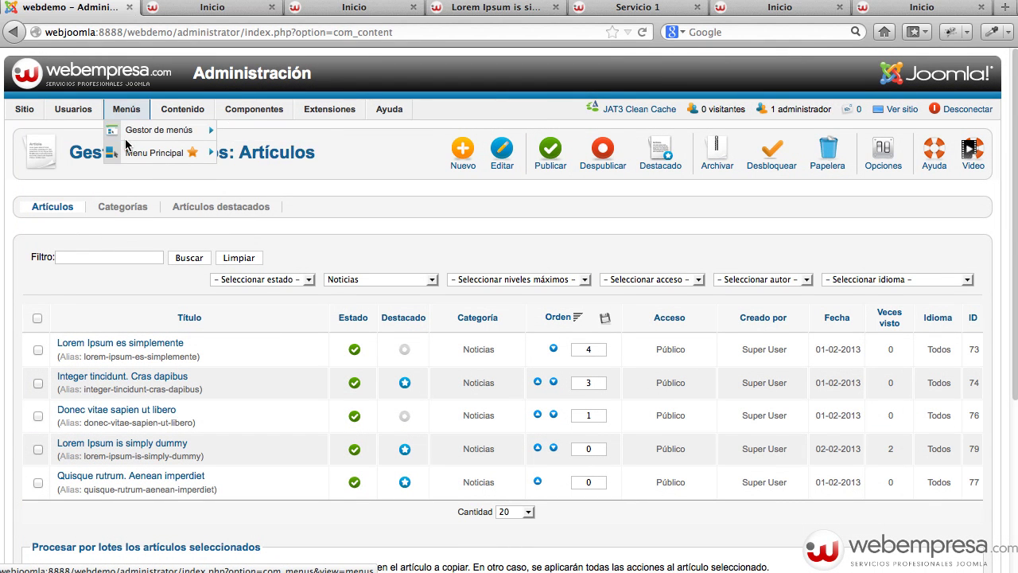
{"action": "left_click", "coordinate": [128, 134]}
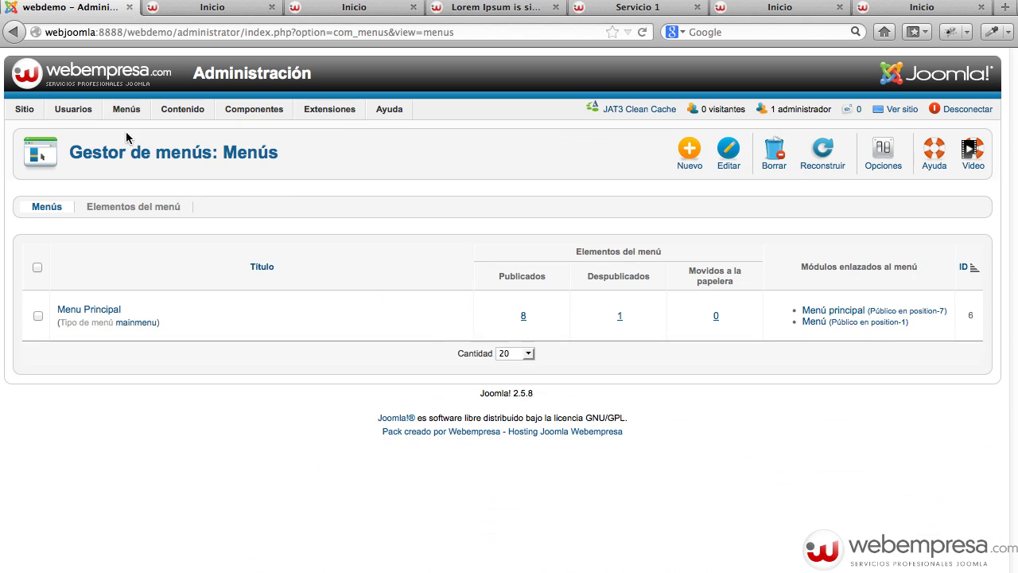
{"action": "left_click", "coordinate": [101, 310]}
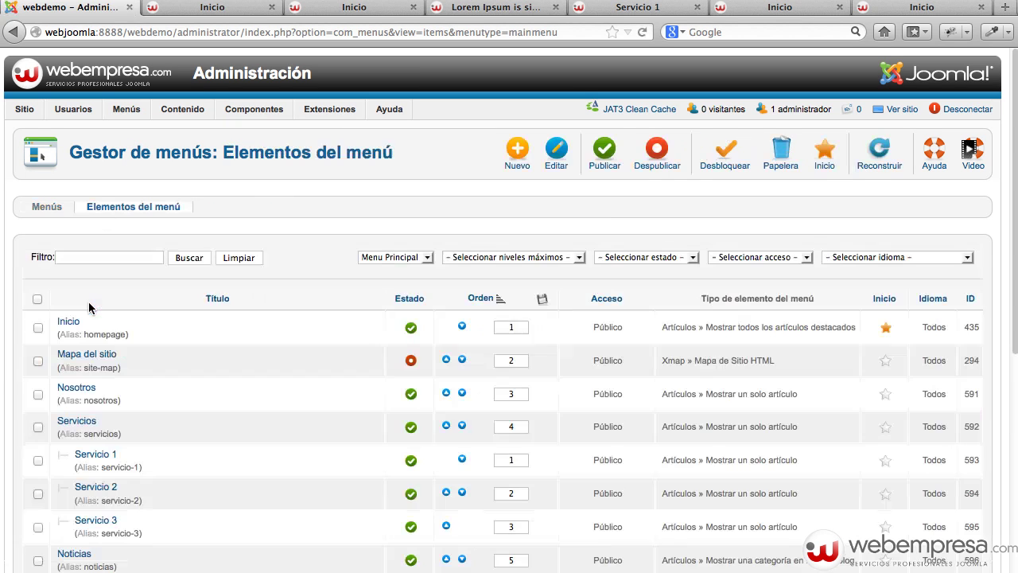
{"action": "scroll", "coordinate": [127, 469], "scroll_direction": "down", "scroll_amount": 1}
{"action": "left_click", "coordinate": [73, 515]}
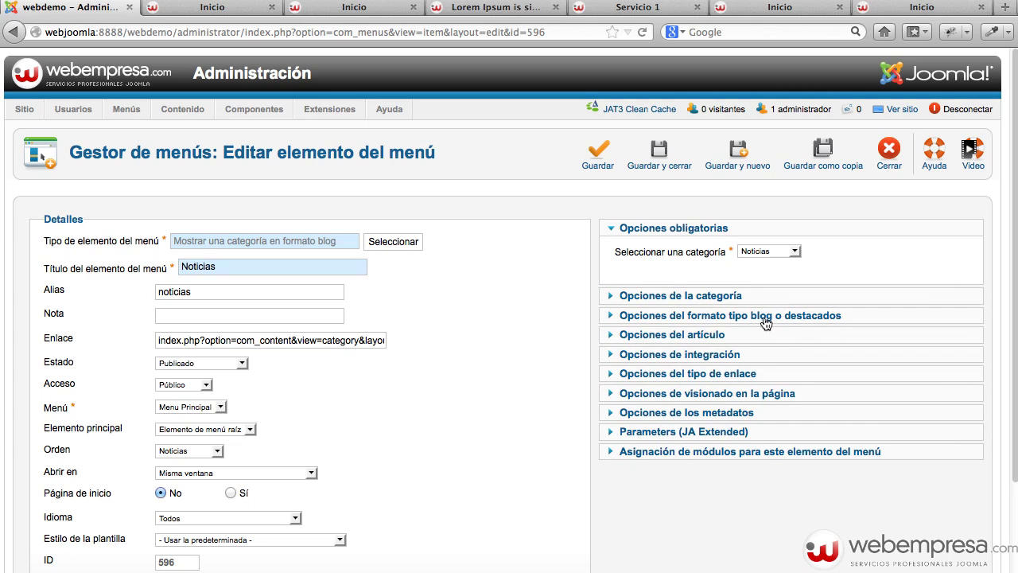
{"action": "left_click", "coordinate": [764, 315]}
{"action": "left_click", "coordinate": [788, 311]}
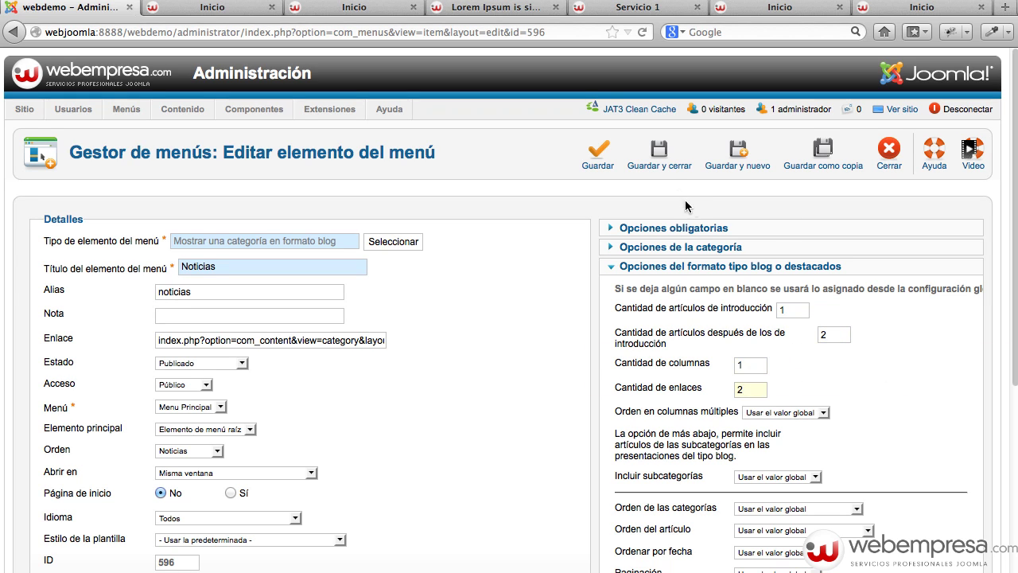
{"action": "left_click", "coordinate": [689, 162]}
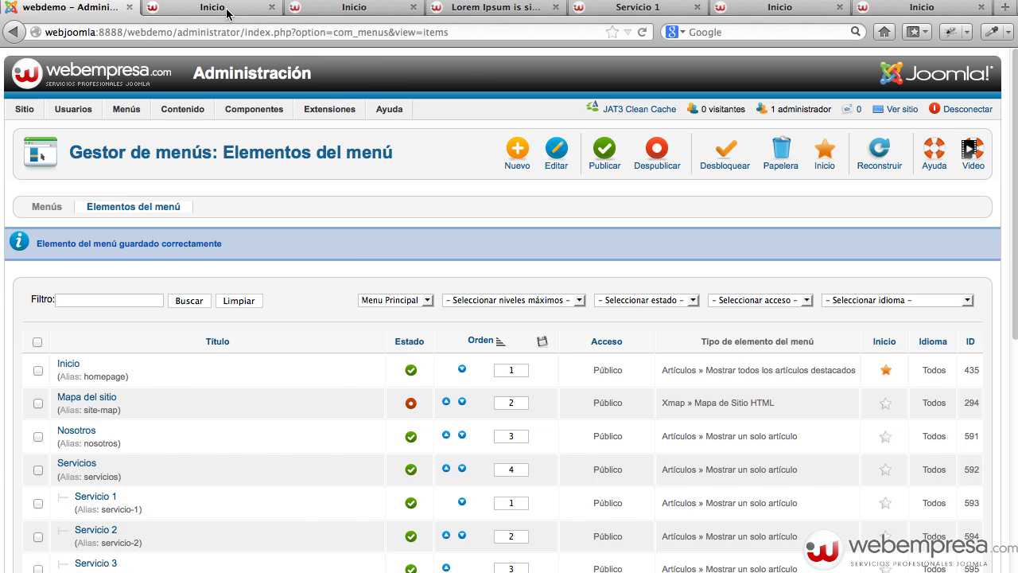
{"action": "left_click", "coordinate": [216, 8]}
Review the Noticias blog page's three articles and its two 'Más artículos' links.
{"action": "left_click", "coordinate": [338, 128]}
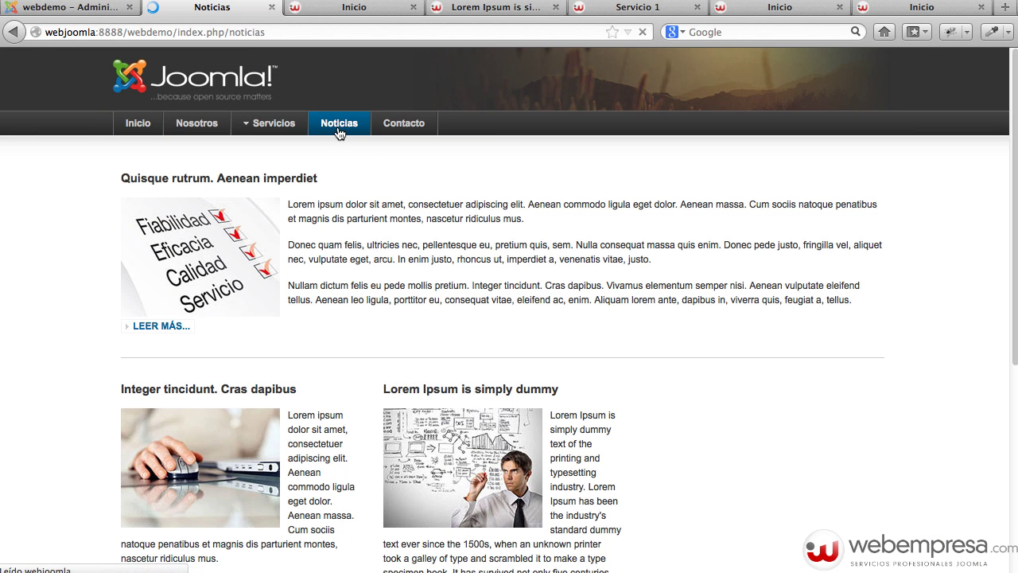
{"action": "scroll", "coordinate": [725, 170], "scroll_direction": "down", "scroll_amount": 10}
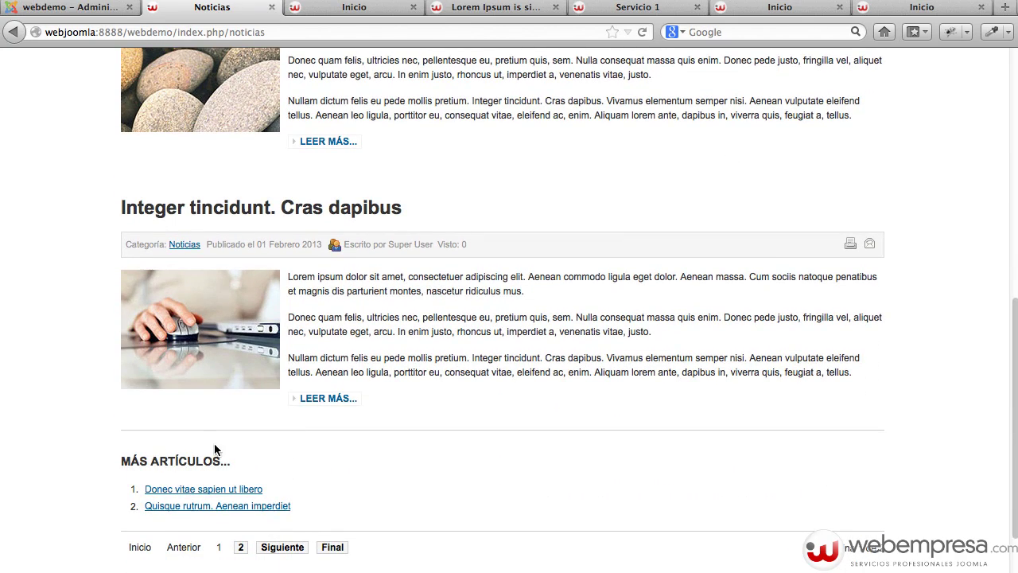
{"action": "scroll", "coordinate": [214, 450], "scroll_direction": "up", "scroll_amount": 8}
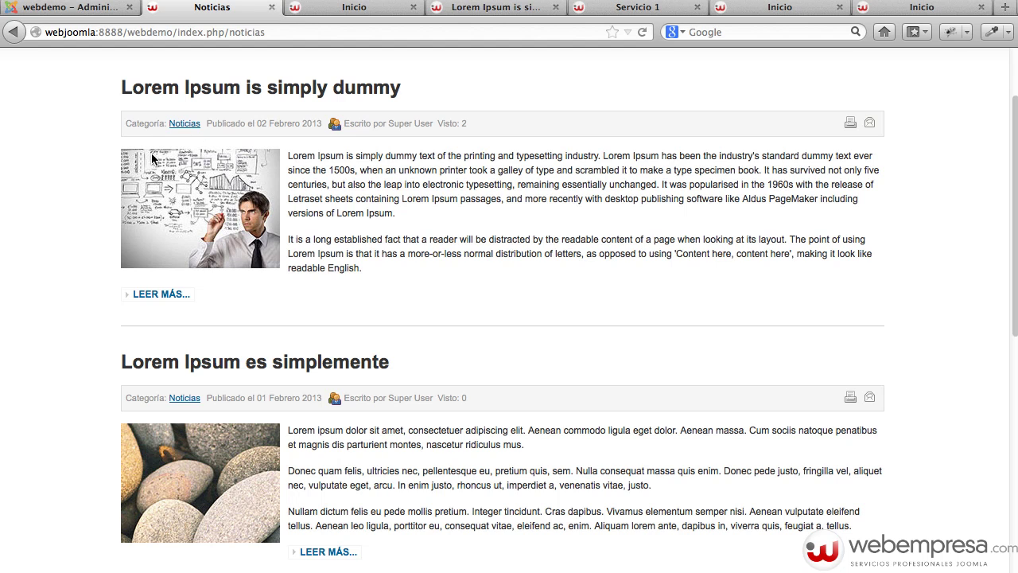
{"action": "scroll", "coordinate": [675, 340], "scroll_direction": "down", "scroll_amount": 10}
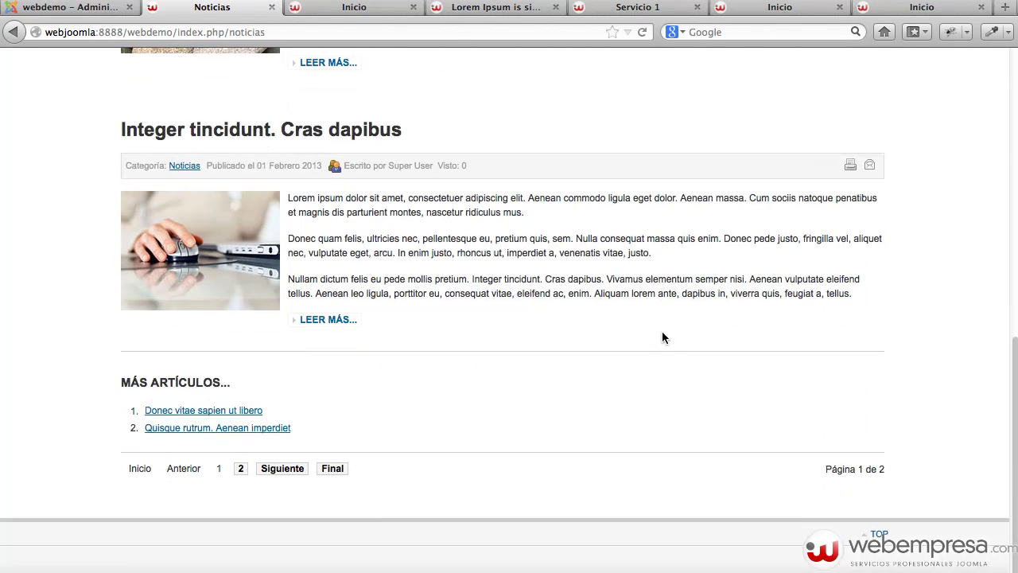
{"action": "scroll", "coordinate": [517, 249], "scroll_direction": "up", "scroll_amount": 15}
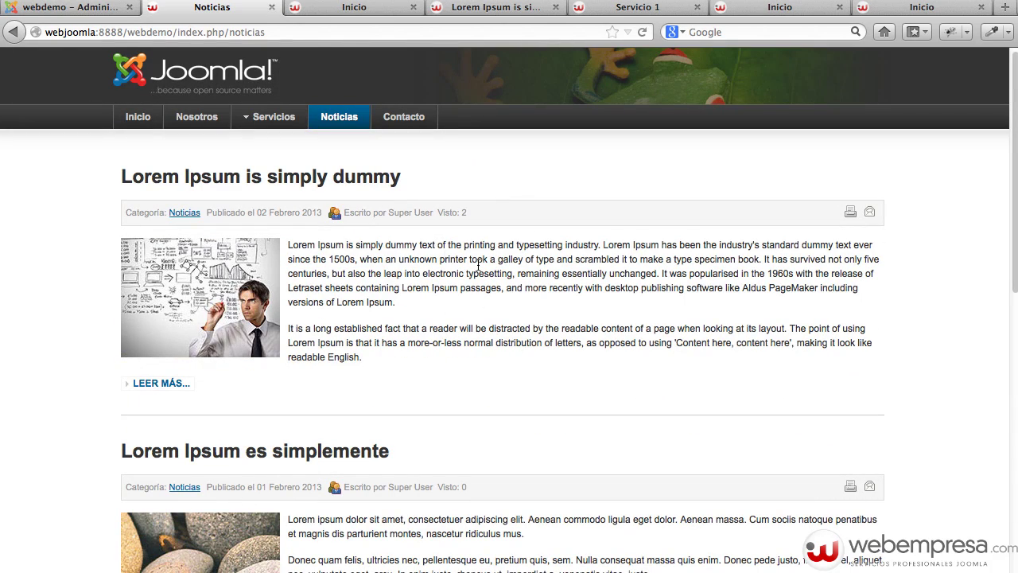
{"action": "scroll", "coordinate": [544, 333], "scroll_direction": "down", "scroll_amount": 10}
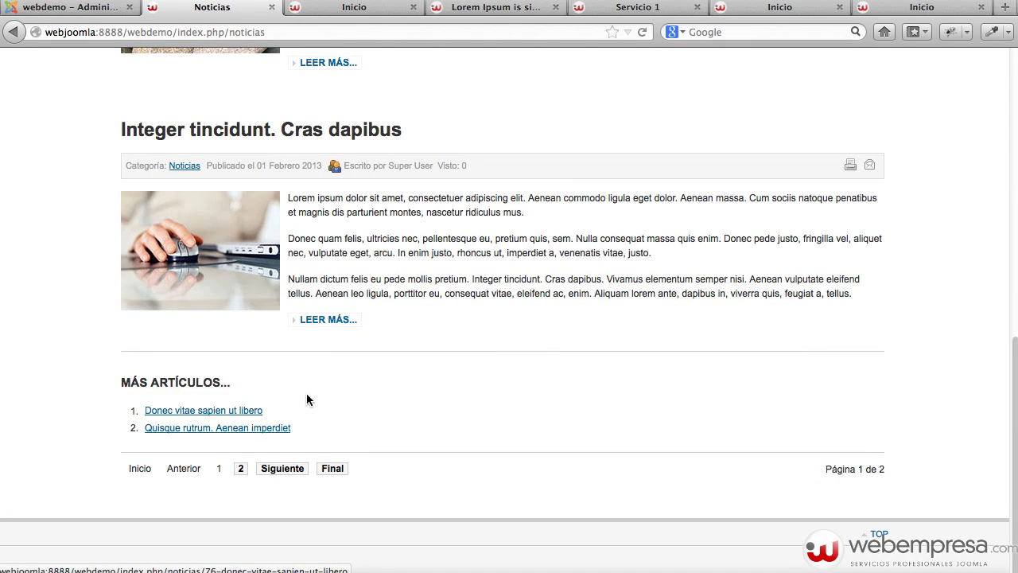
Page to Siguiente and back to Anterior, then return to Inicio.
{"action": "left_click", "coordinate": [288, 470]}
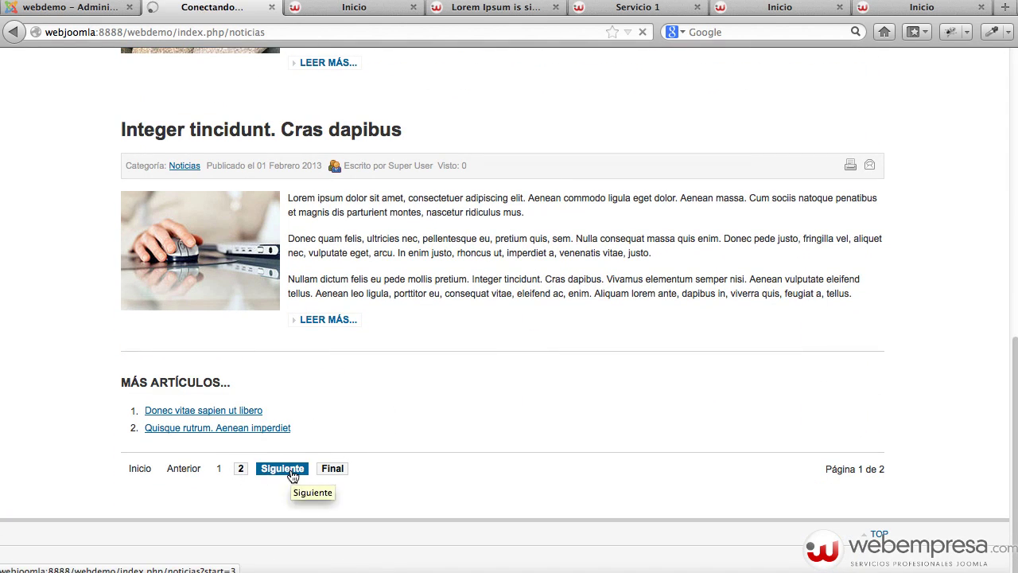
{"action": "scroll", "coordinate": [382, 453], "scroll_direction": "down", "scroll_amount": 5}
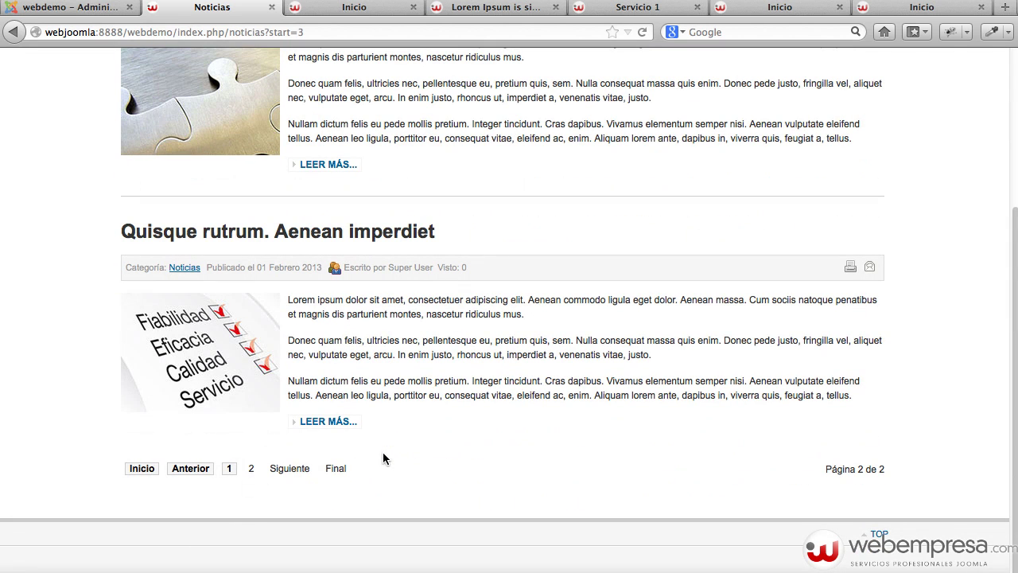
{"action": "left_click", "coordinate": [190, 468]}
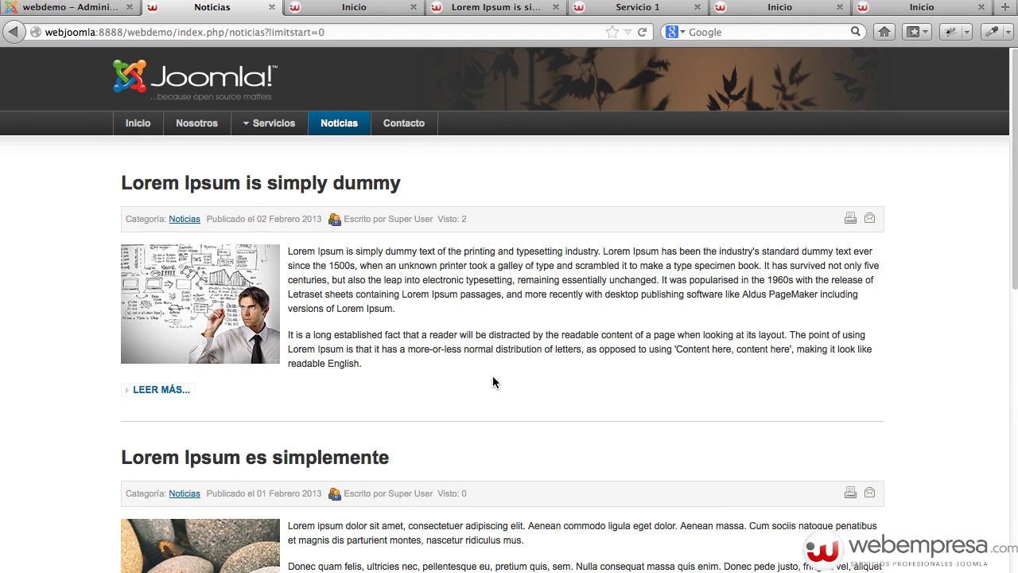
{"action": "left_click", "coordinate": [132, 125]}
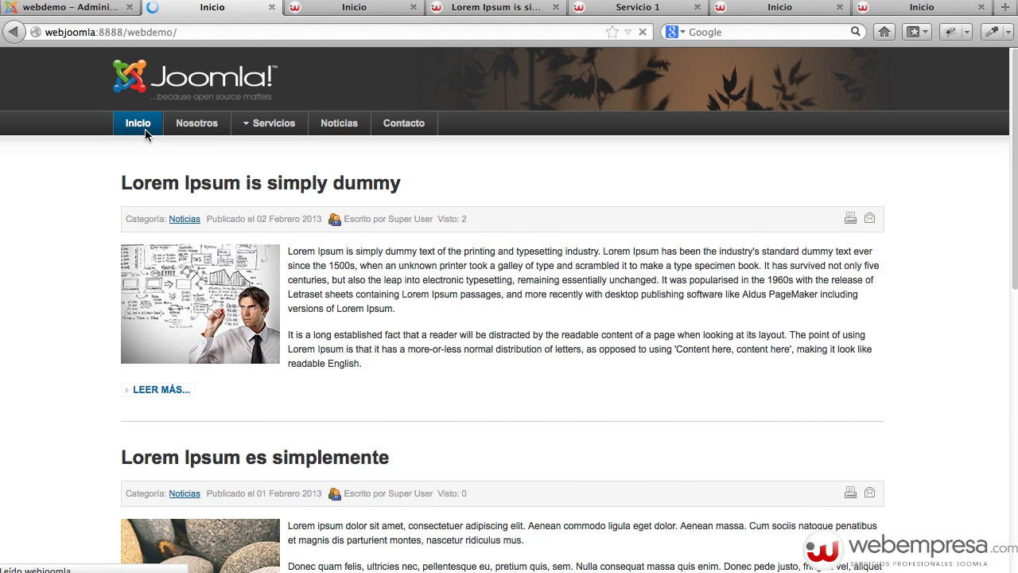